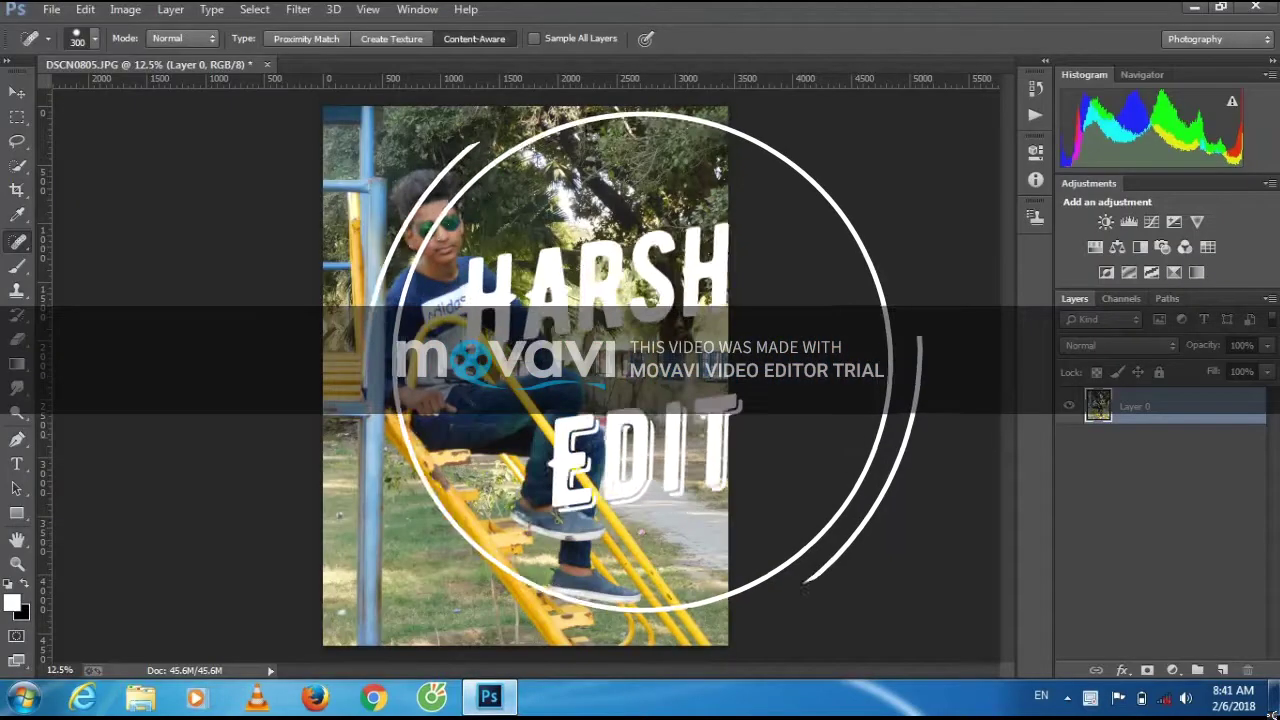
Quick-select the background trees behind the boy, then switch to the Crop tool.
left_click(17, 163)
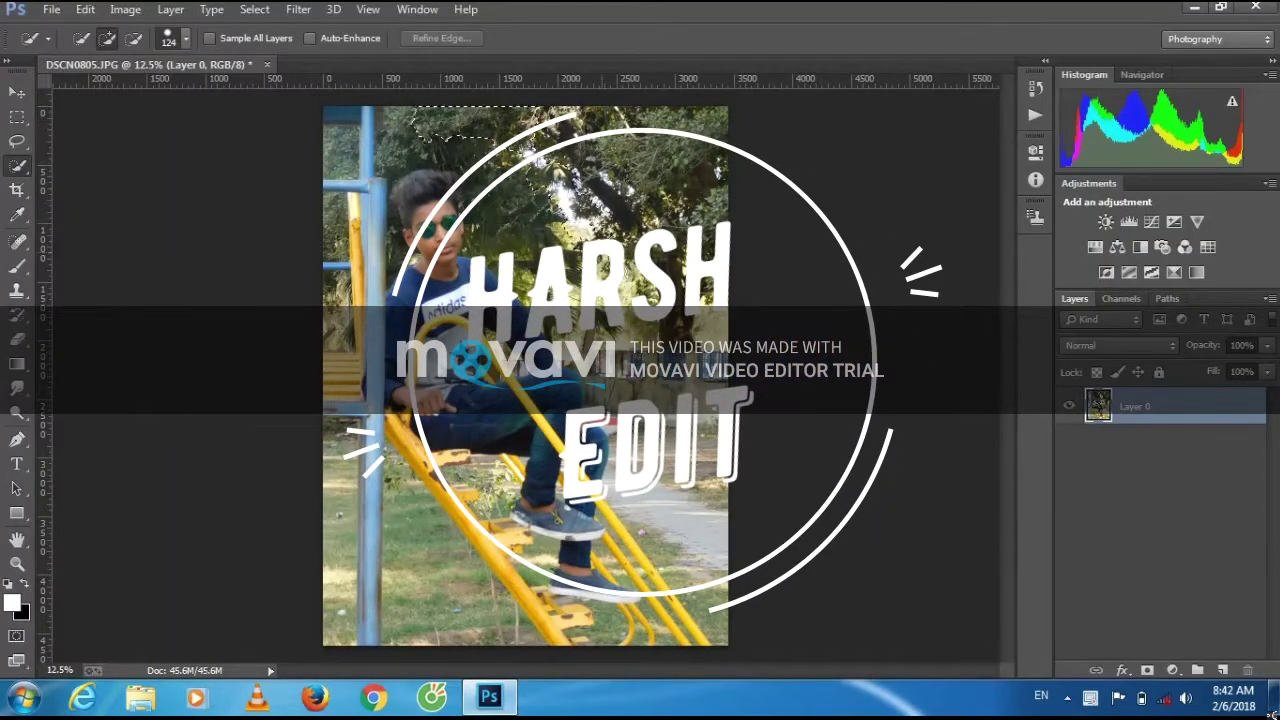
left_click_drag(560, 200, 617, 398)
mouse_move(403, 142)
left_mouse_down()
mouse_move(480, 126)
mouse_move(335, 310)
mouse_move(336, 210)
mouse_move(390, 152)
left_mouse_up()
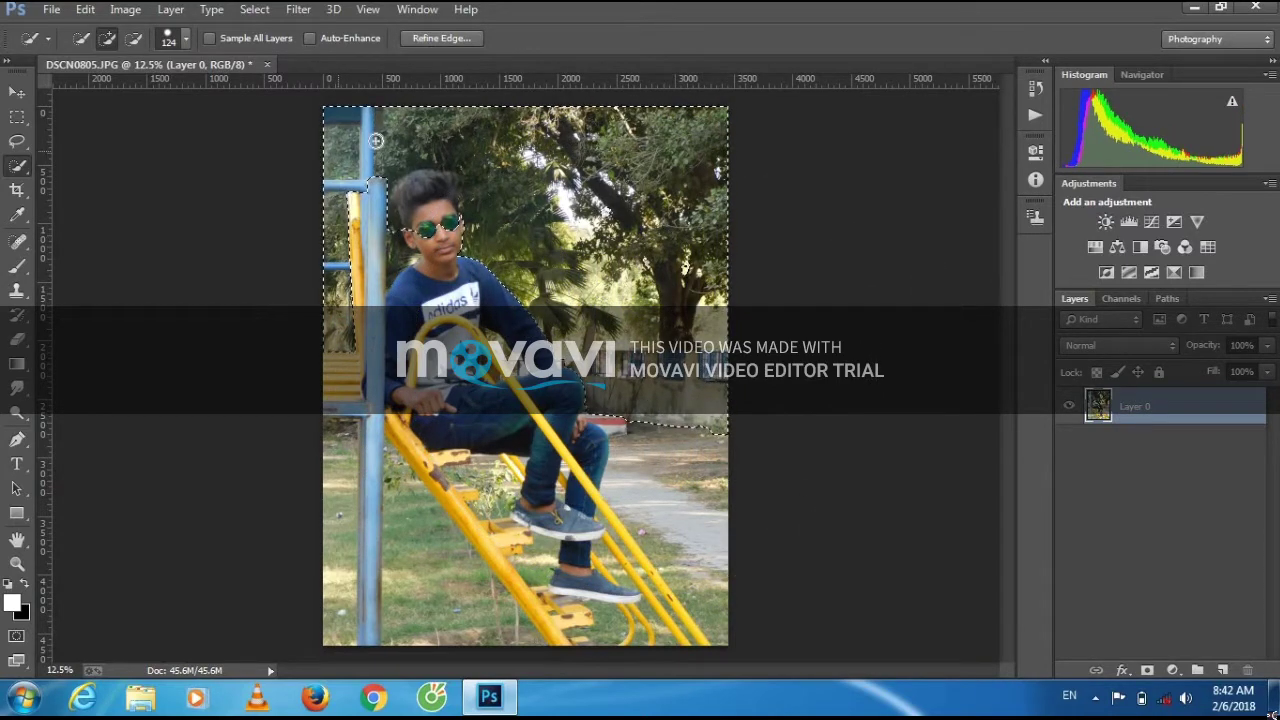
key("c")
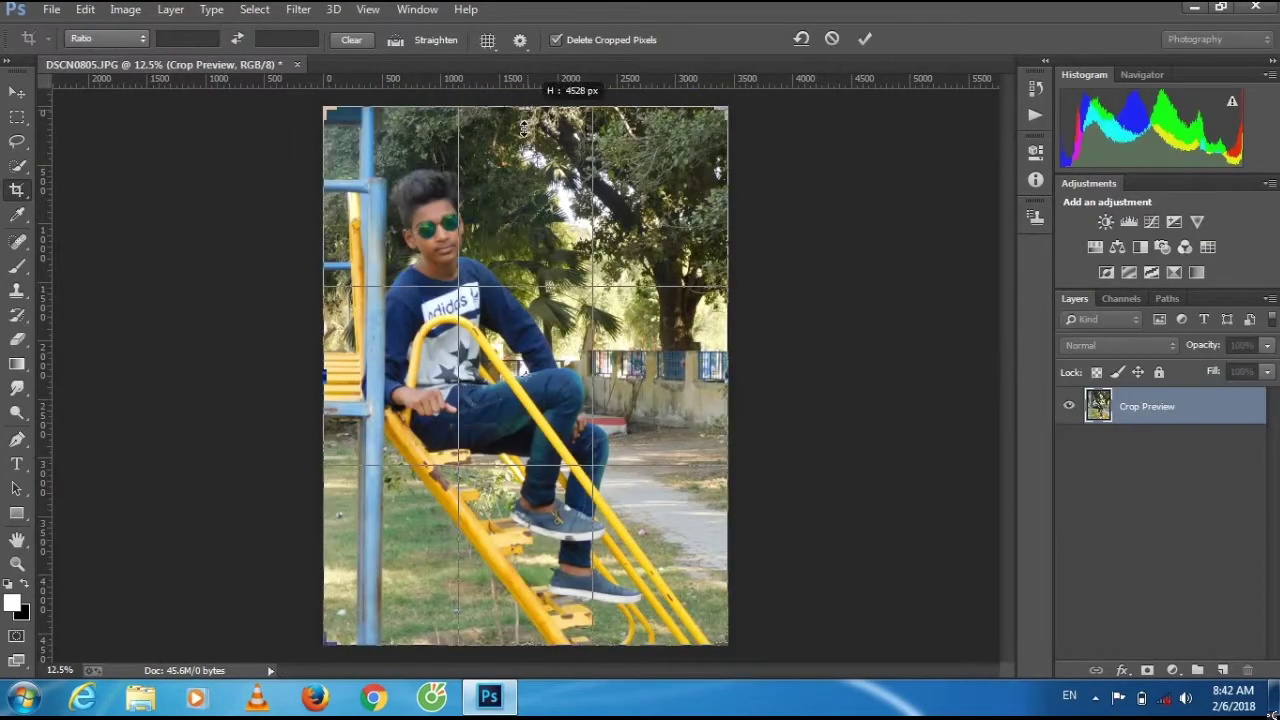
Crop the top off the photo and quick-select background around the boy and upper-right trees.
left_click_drag(524, 118, 526, 158)
left_click(865, 38)
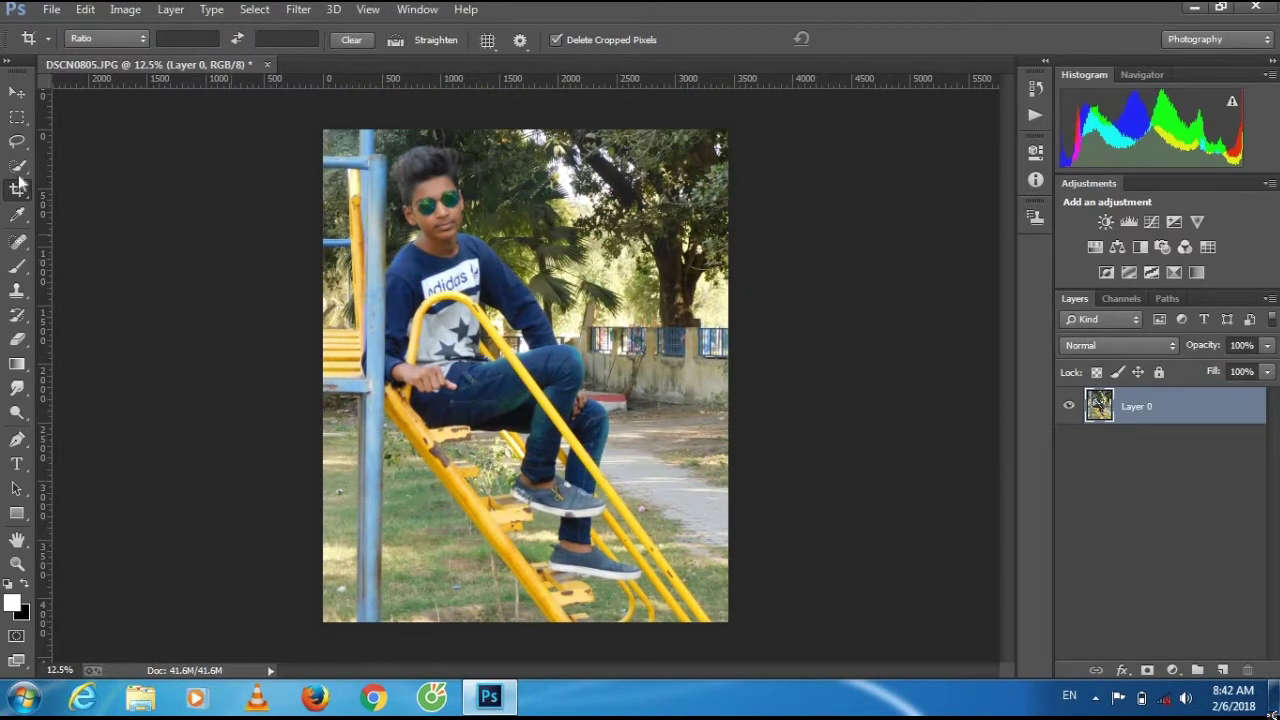
key("w")
mouse_move(609, 372)
left_mouse_down()
mouse_move(618, 395)
mouse_move(548, 284)
mouse_move(566, 333)
left_mouse_up()
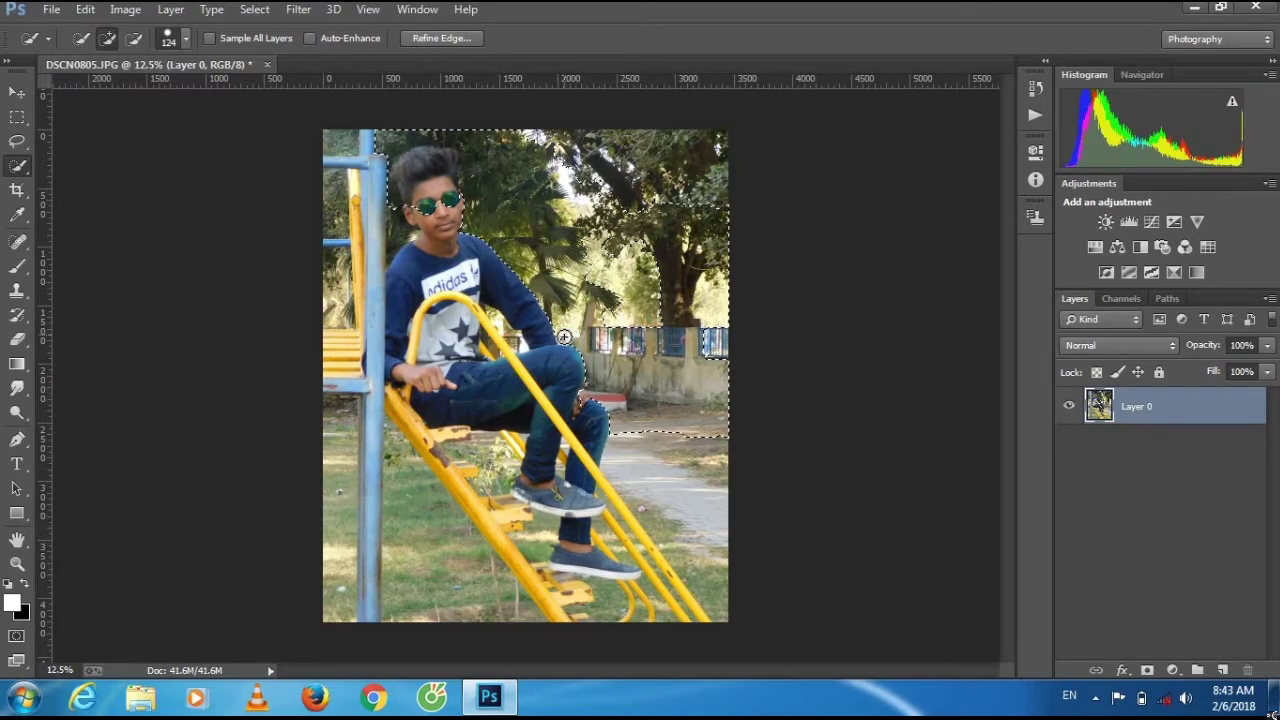
left_click_drag(626, 172, 697, 191)
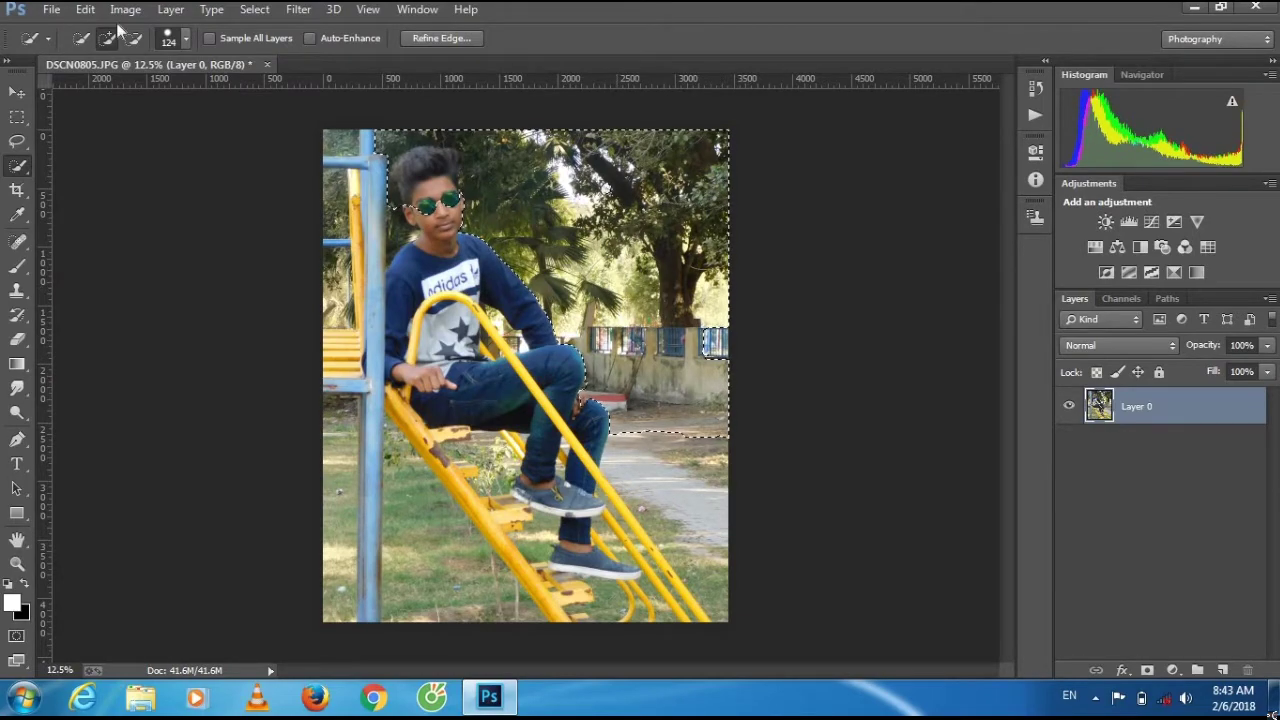
Refine the selection with a 31 px brush around head and arm, and copy it to a new layer.
key("ctrl+plus")
key("ctrl+plus")
key("ctrl+plus")
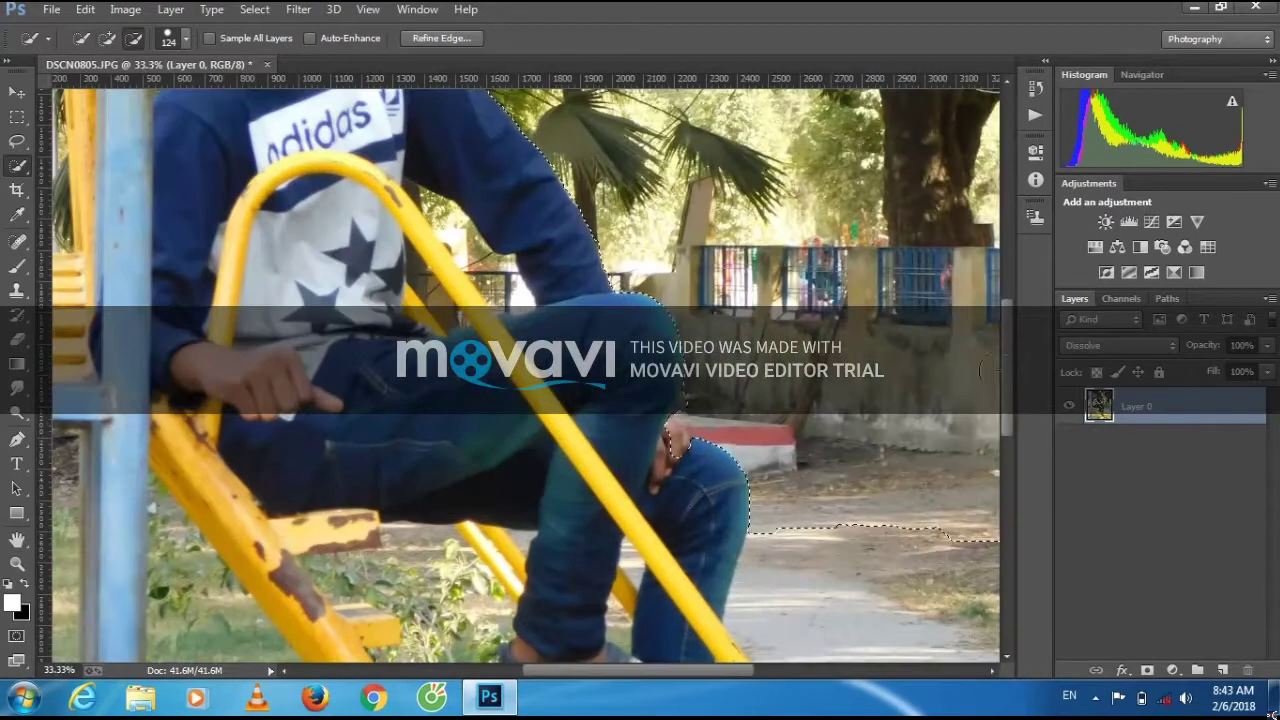
scroll(323, 217, "up", 5)
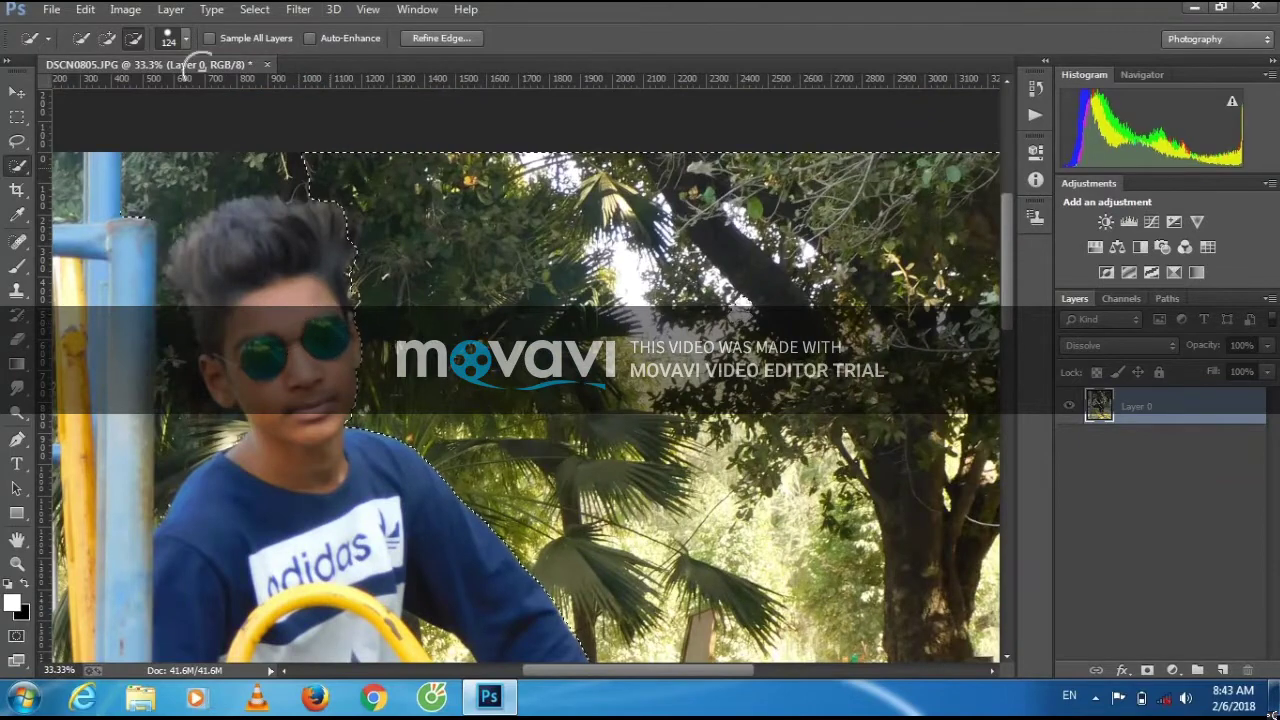
mouse_move(220, 150)
left_mouse_down()
mouse_move(184, 218)
mouse_move(259, 433)
left_mouse_up()
left_click(185, 38)
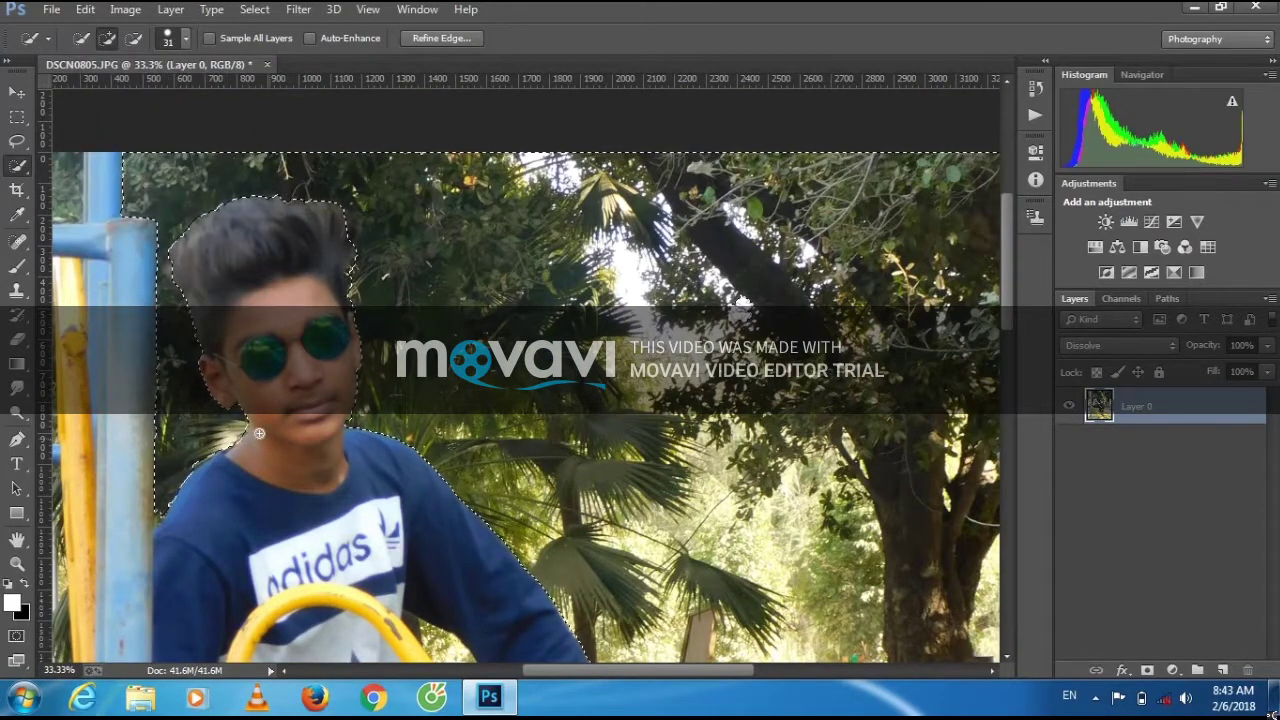
key("ctrl+minus")
key("ctrl+minus")
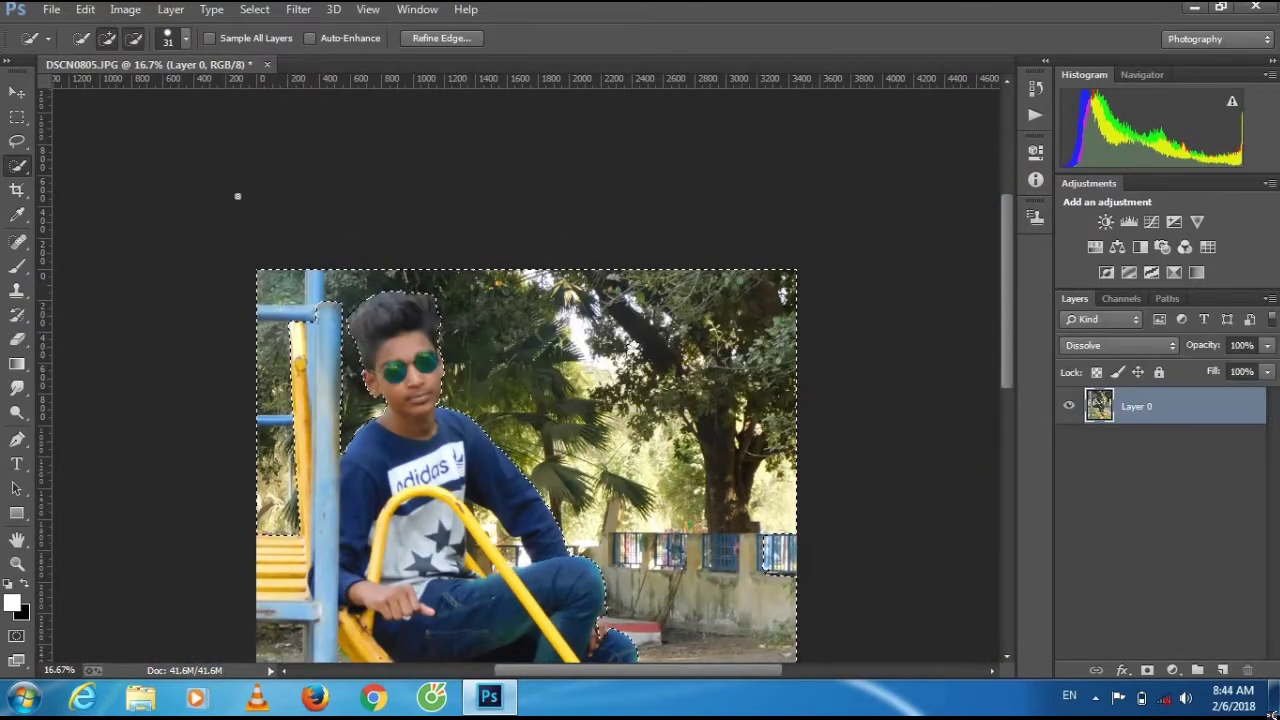
key("ctrl+minus")
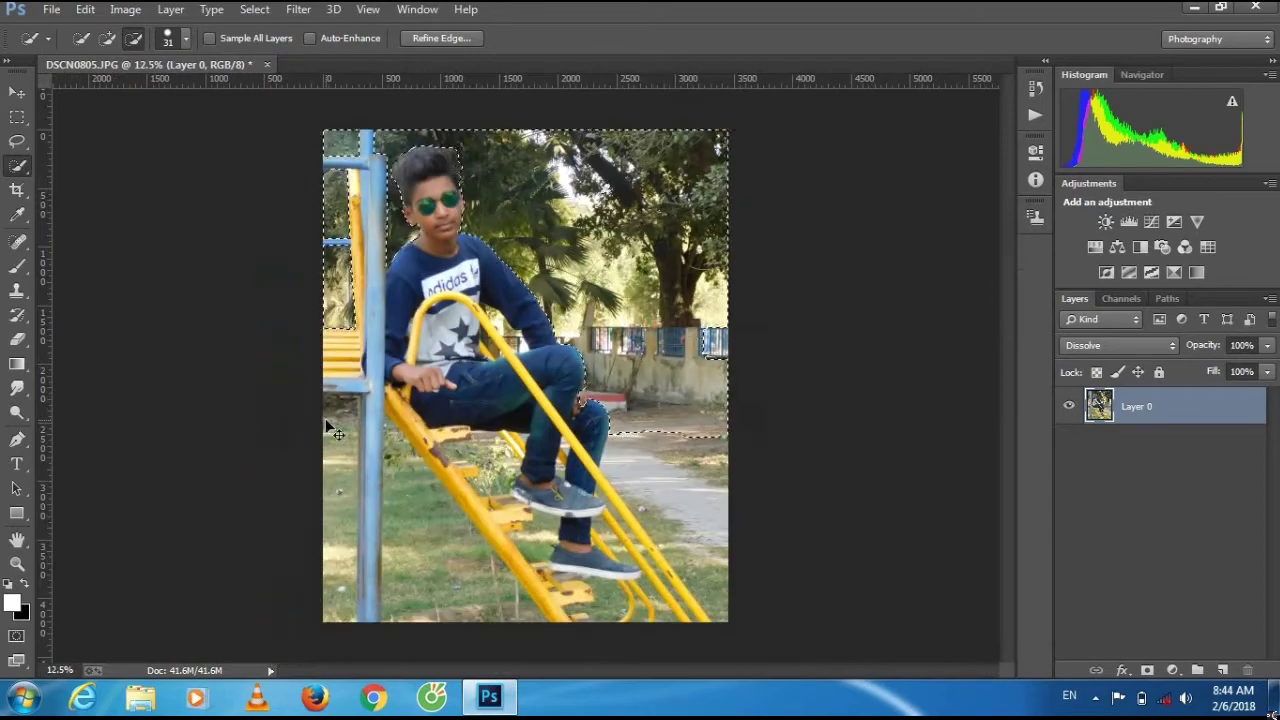
key("ctrl+plus")
key("ctrl+plus")
key("ctrl+plus")
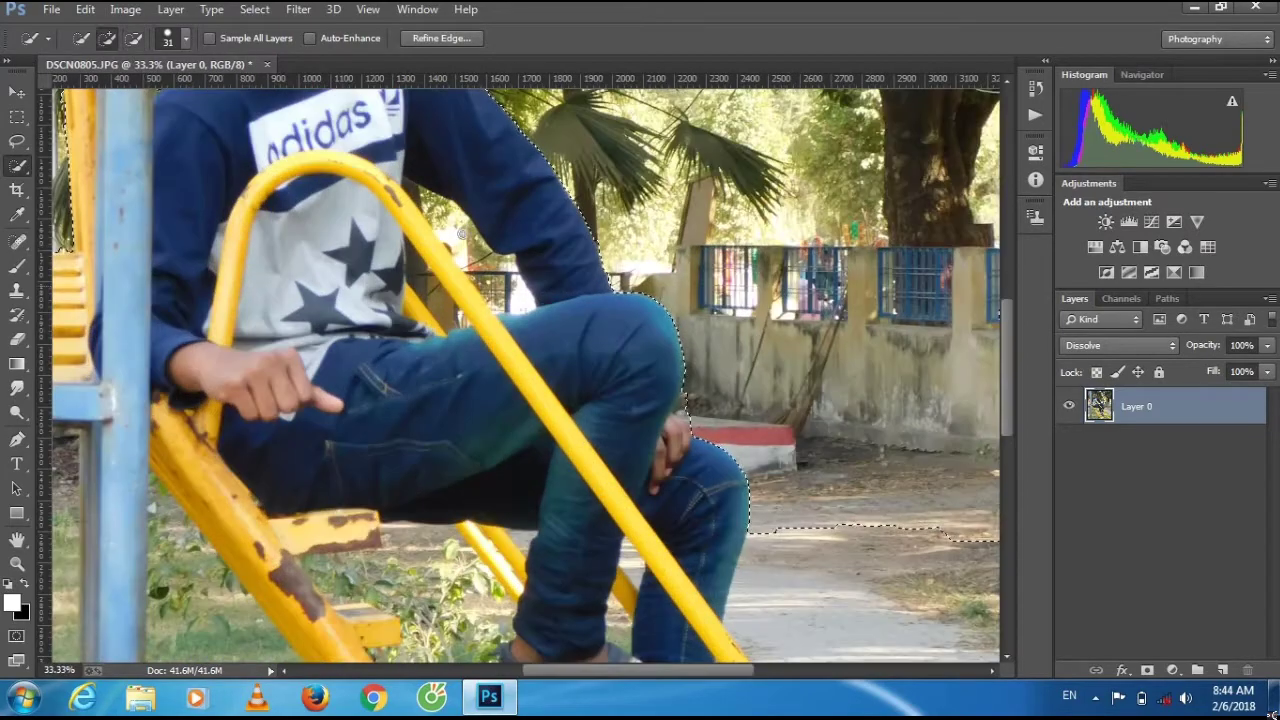
left_click_drag(507, 287, 420, 200)
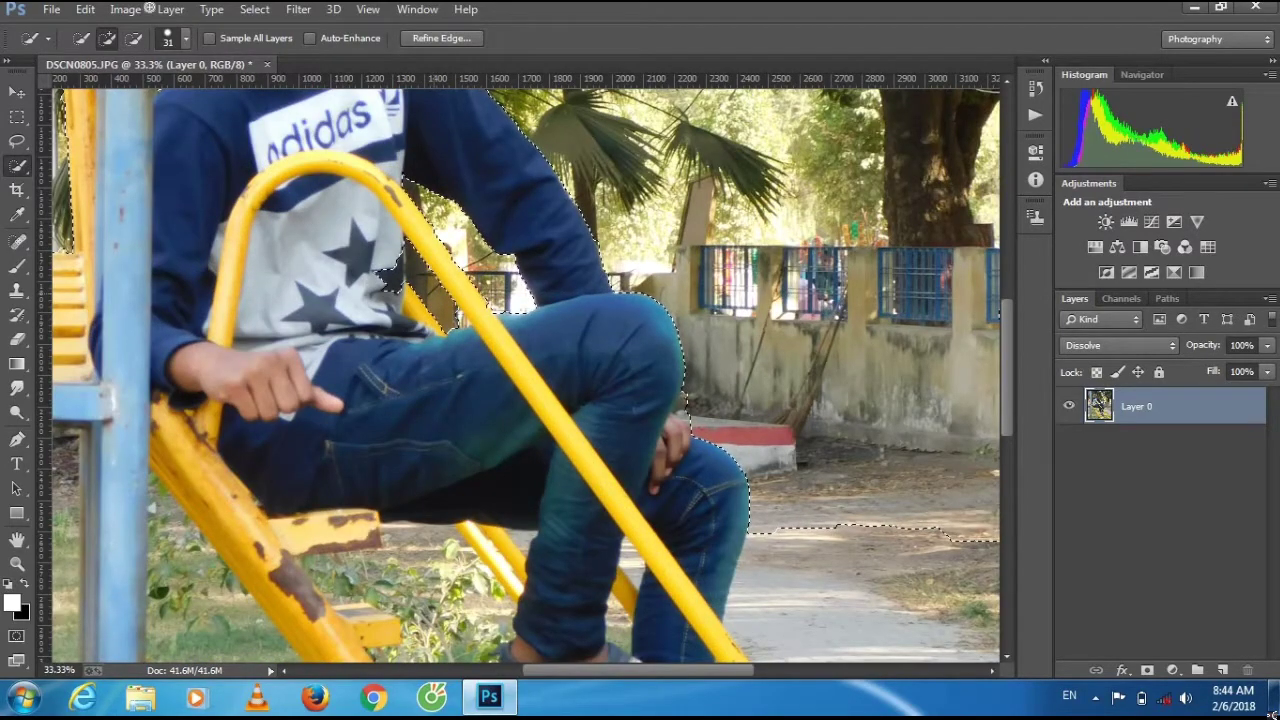
key("ctrl+minus")
key("ctrl+minus")
key("ctrl+minus")
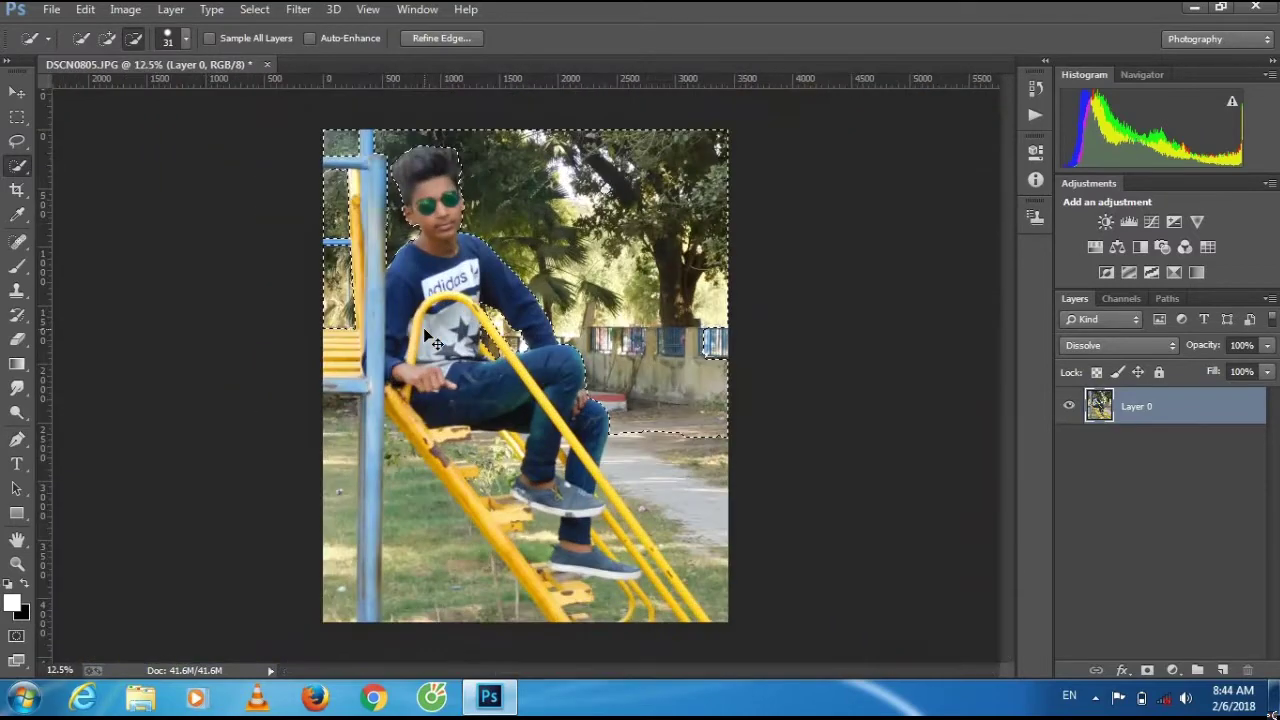
key("ctrl+j")
left_click(298, 9)
Apply a 26 px Tilt-Shift blur with 51% Light Bokeh and 49% Bokeh Color.
left_click(675, 272)
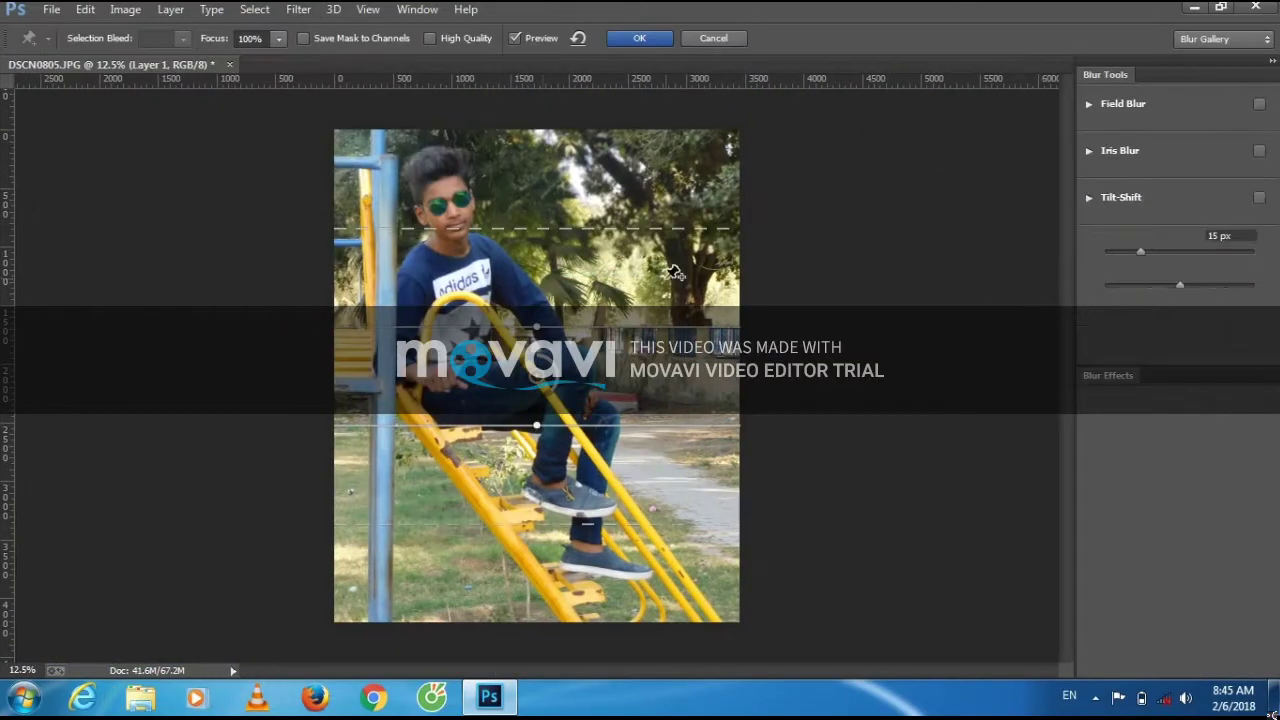
left_click(1154, 251)
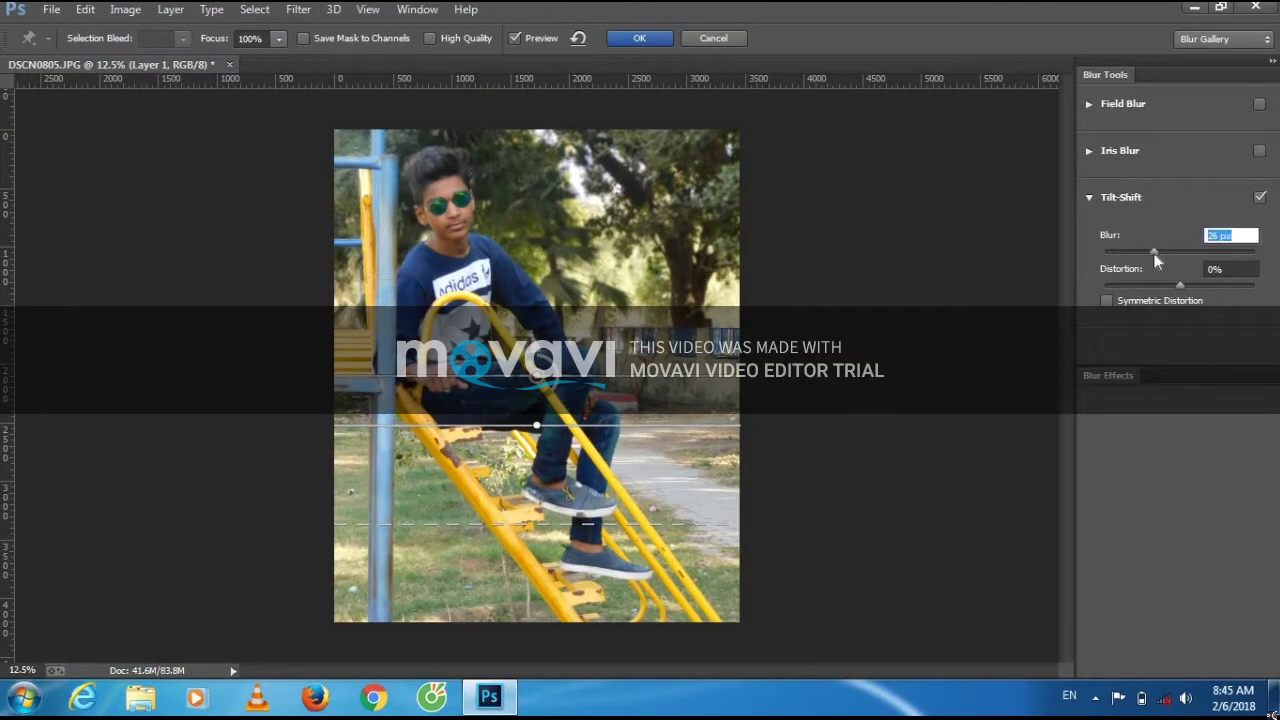
left_click(1108, 375)
left_click_drag(1161, 441, 1179, 441)
left_click_drag(1151, 491, 1177, 492)
left_click(637, 38)
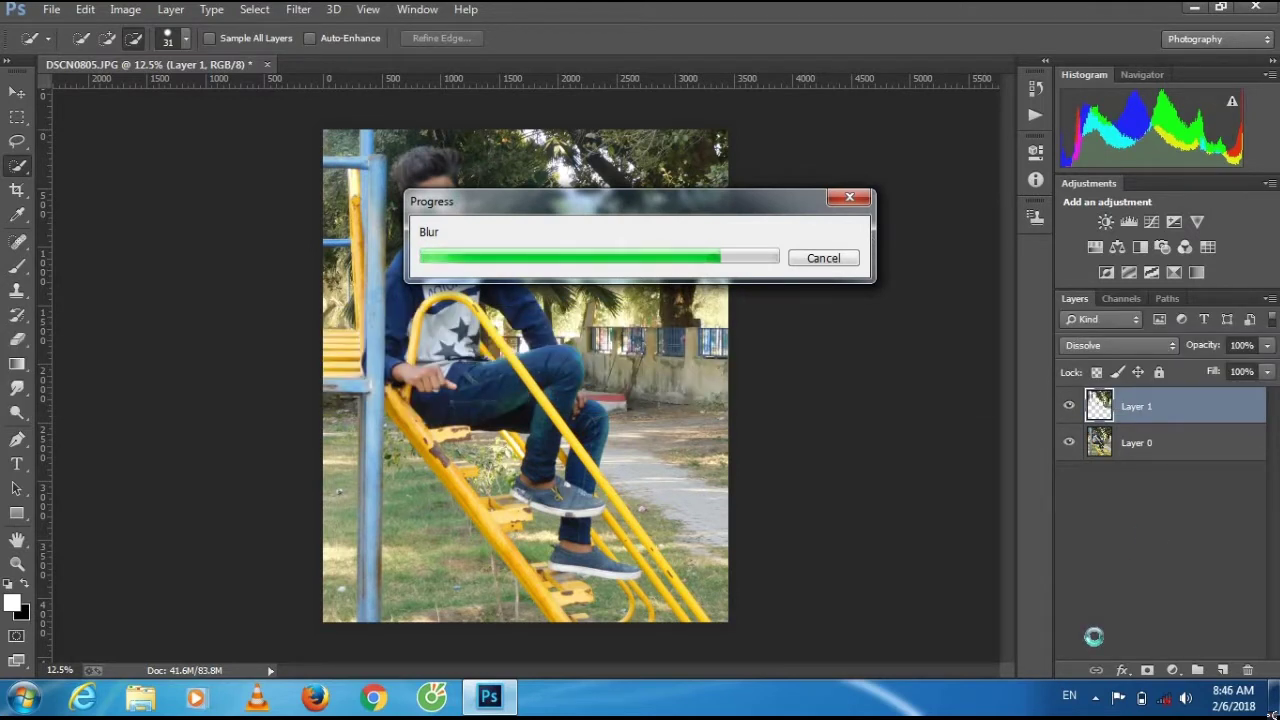
Zoom to 50% on the jeans and switch to the Eraser at size 25.
key("ctrl+plus")
key("ctrl+plus")
key("ctrl+plus")
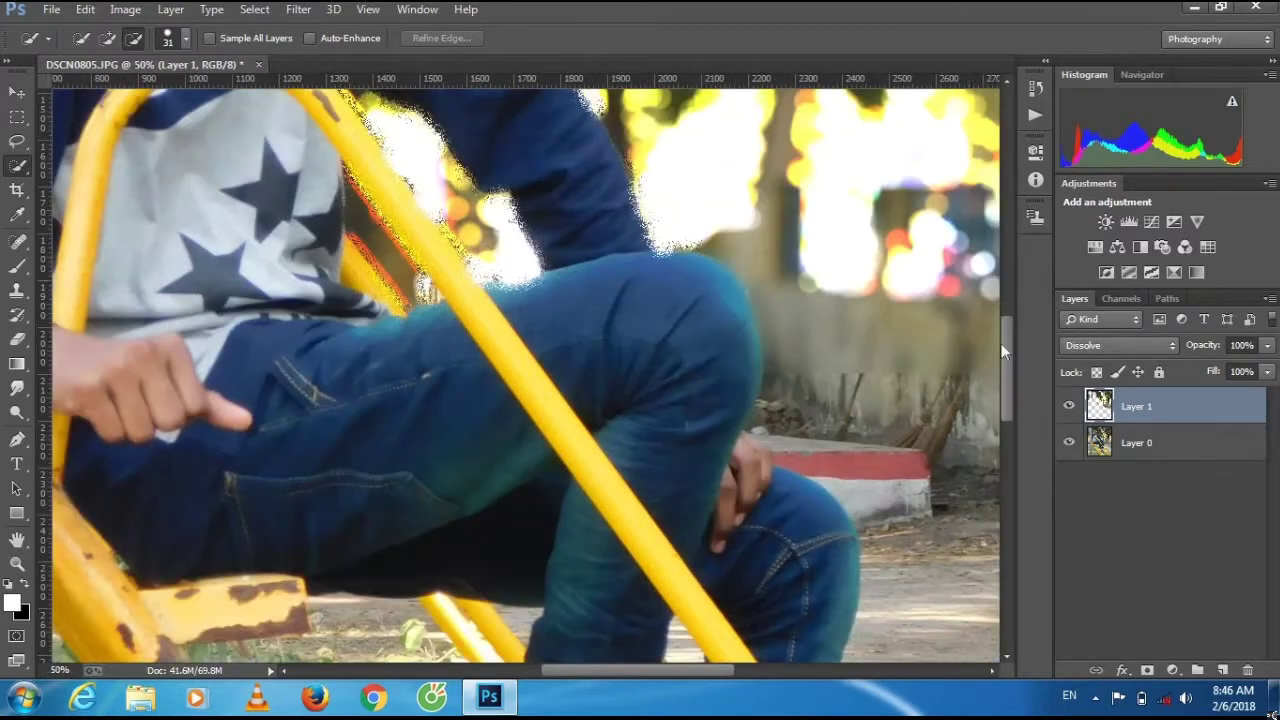
scroll(485, 456, "up", 3)
key("e")
right_click(441, 418)
key("Escape")
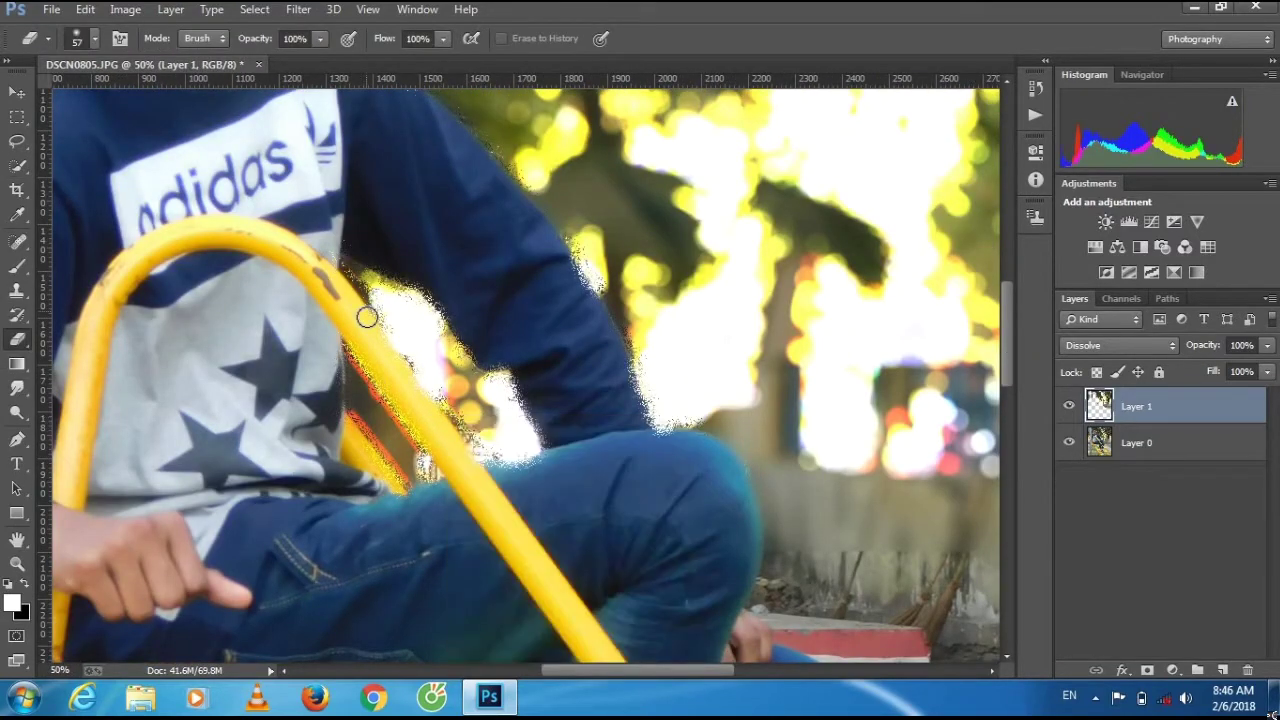
left_click(48, 38)
left_click(60, 74)
Enlarge the eraser to 59 px, erase the halo edges, and zoom back out.
right_click(294, 233)
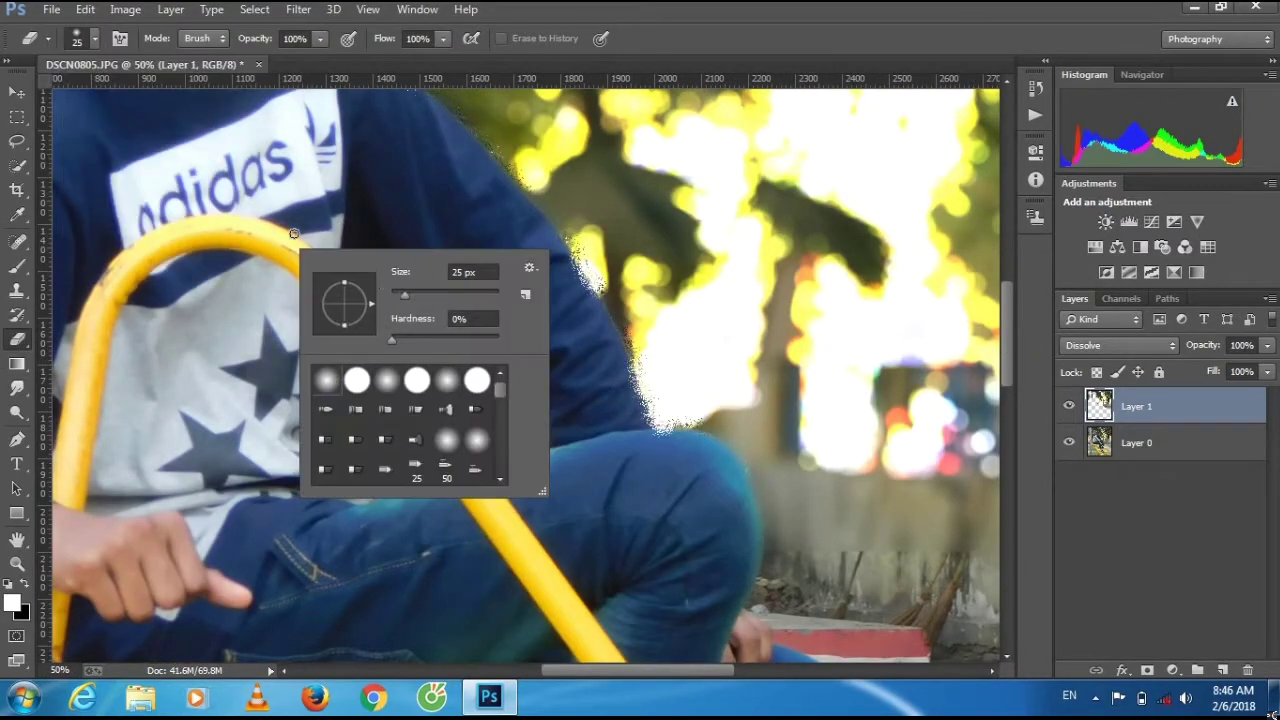
left_click_drag(422, 292, 442, 293)
key("Return")
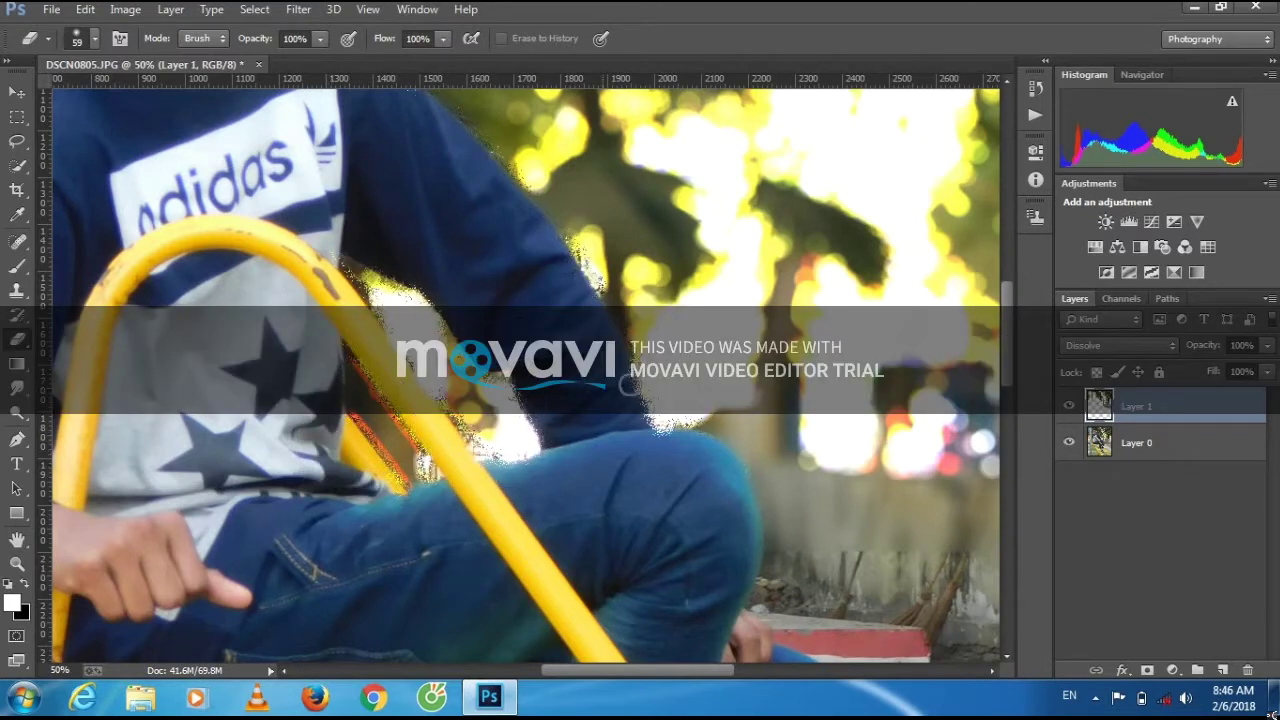
scroll(972, 239, "up", 5)
scroll(600, 300, "up", 1)
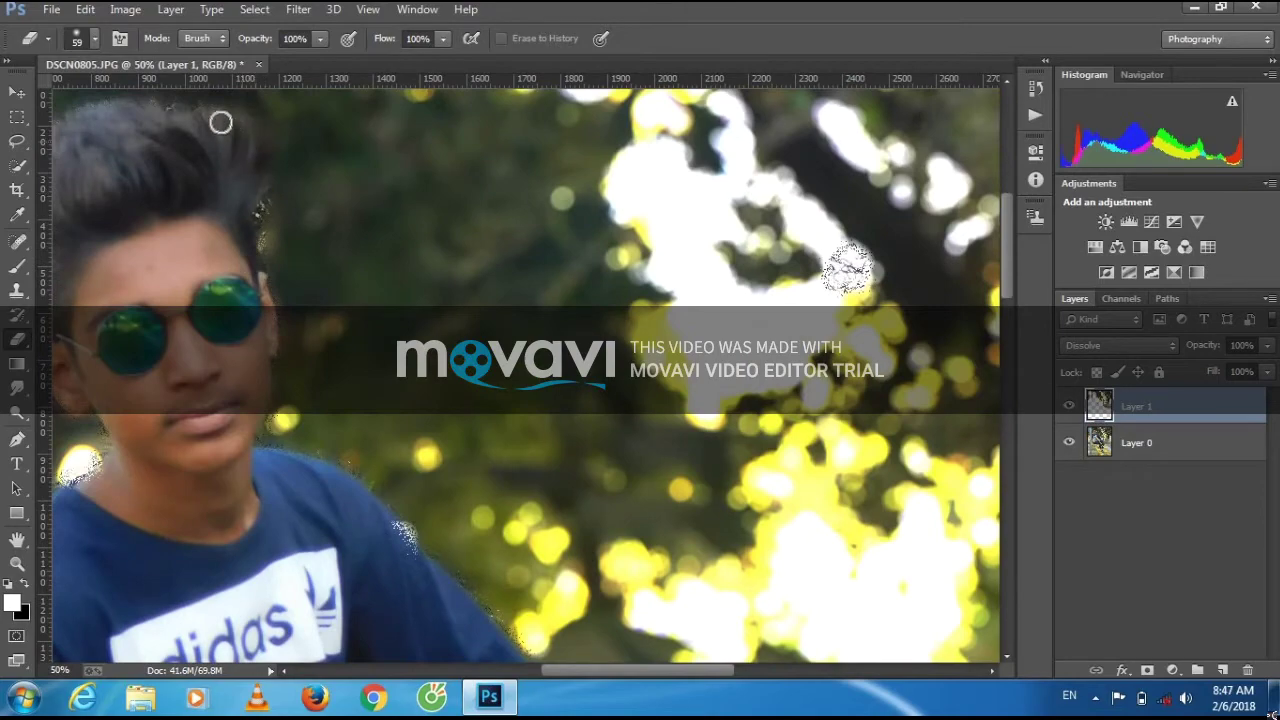
key("ctrl+minus")
key("ctrl+minus")
key("ctrl+minus")
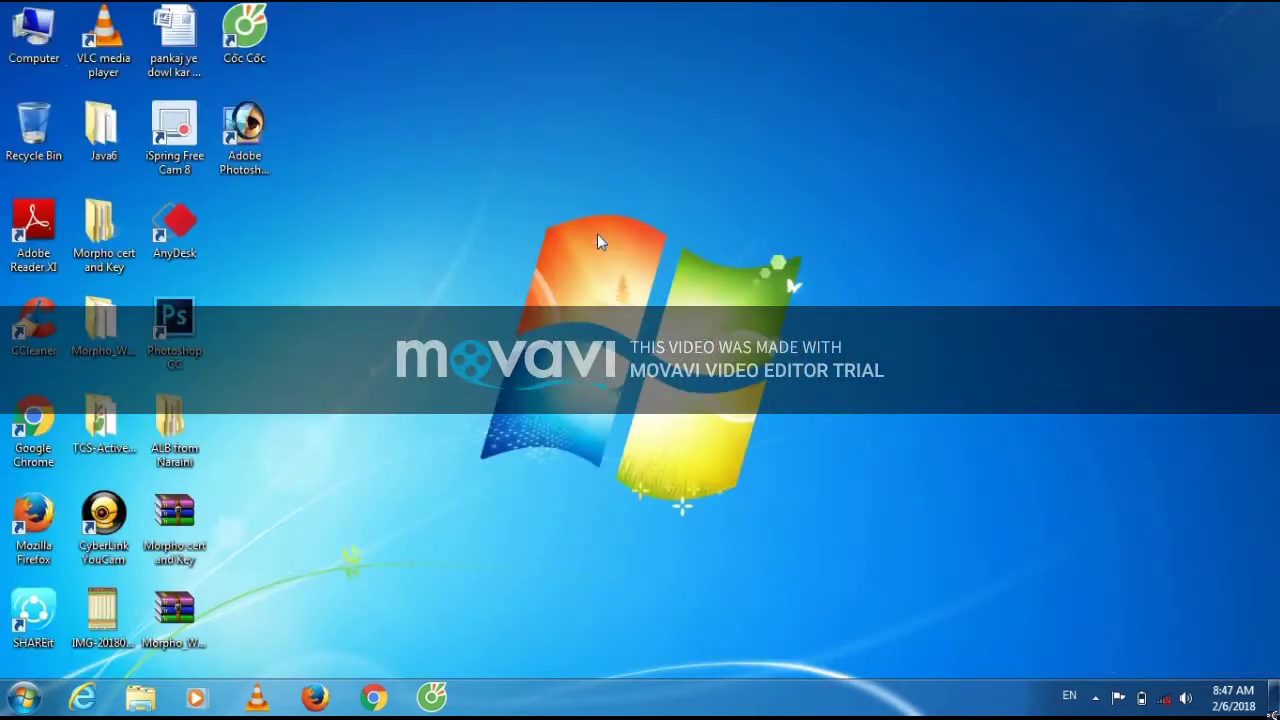
Try running uninstall.cmd from the Photoshop folder on drive C and dismiss the invalid-directory errors.
key("super+e")
double_click(522, 86)
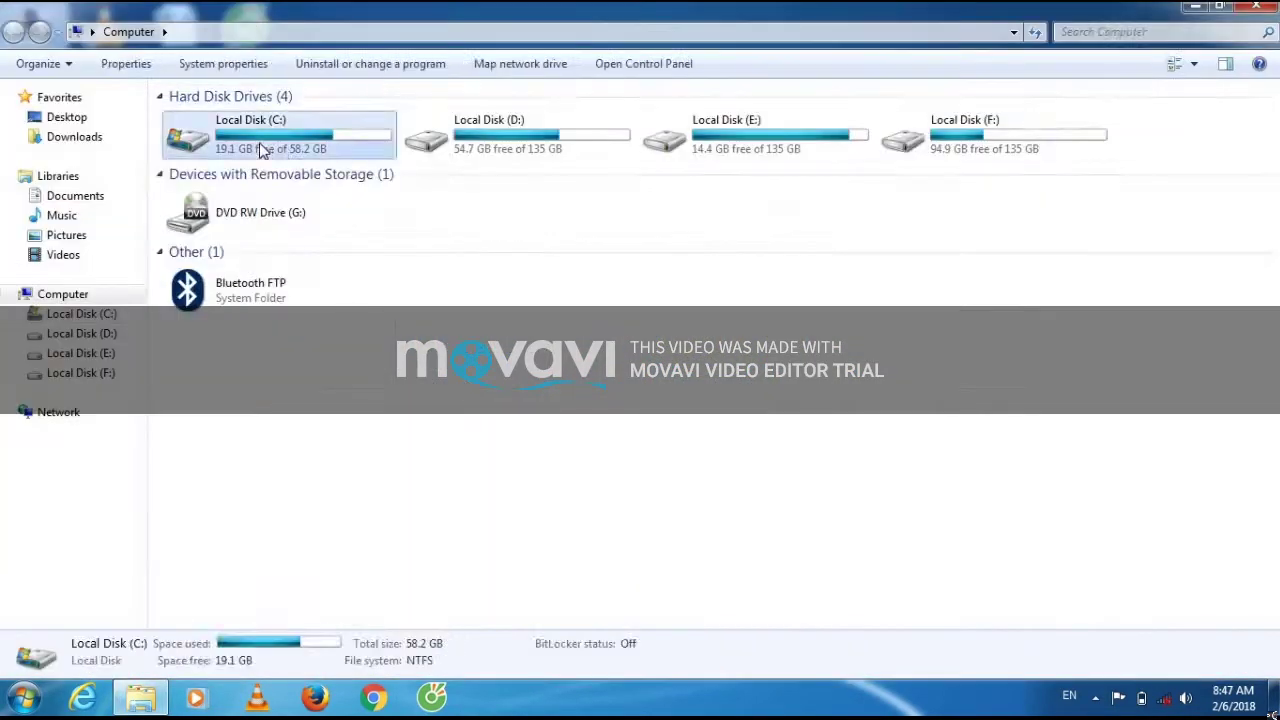
double_click(262, 149)
double_click(914, 143)
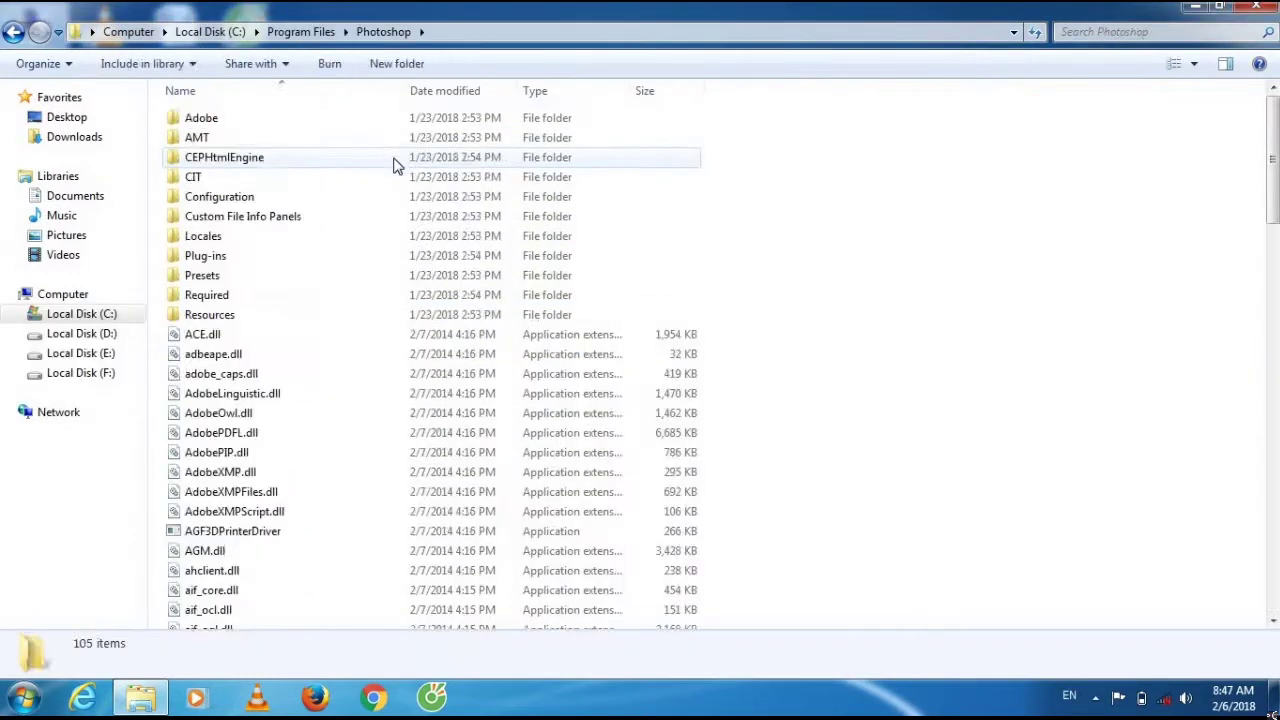
scroll(395, 165, "down", 20)
double_click(220, 574)
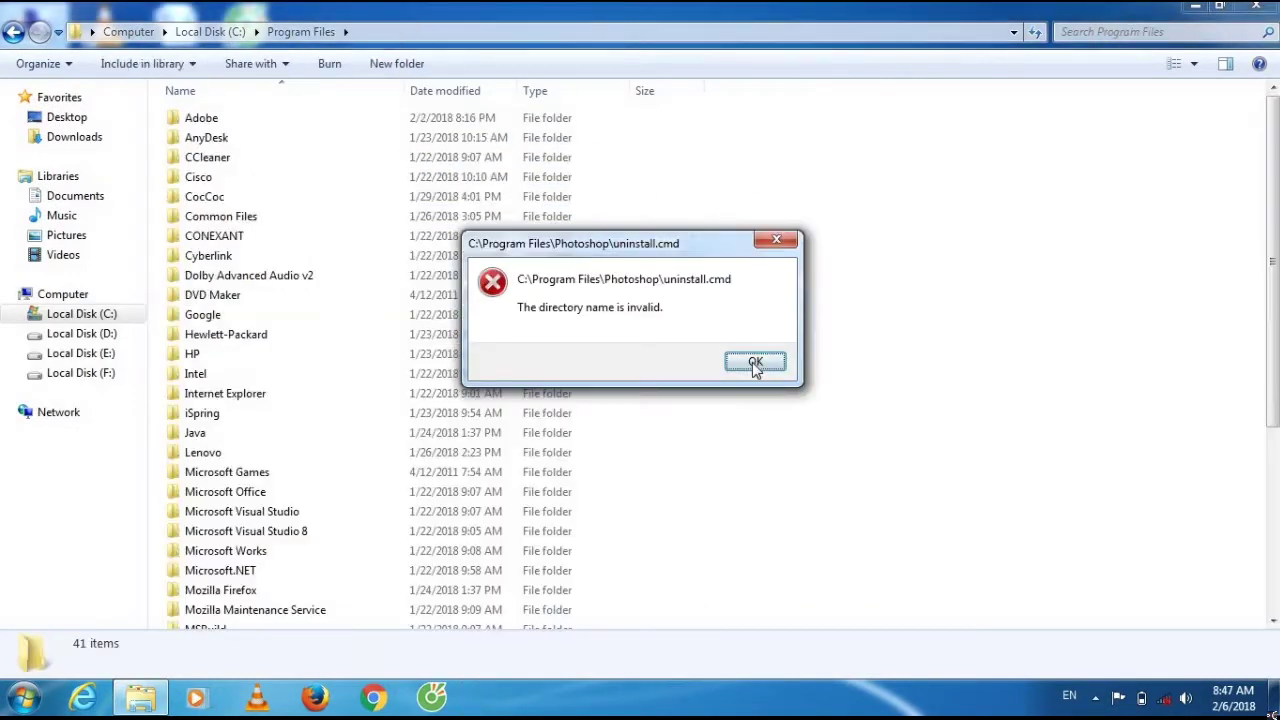
left_click(755, 363)
left_click(80, 372)
Launch the installer in the Adobe Photoshop CC 14.2.1 folder.
double_click(417, 130)
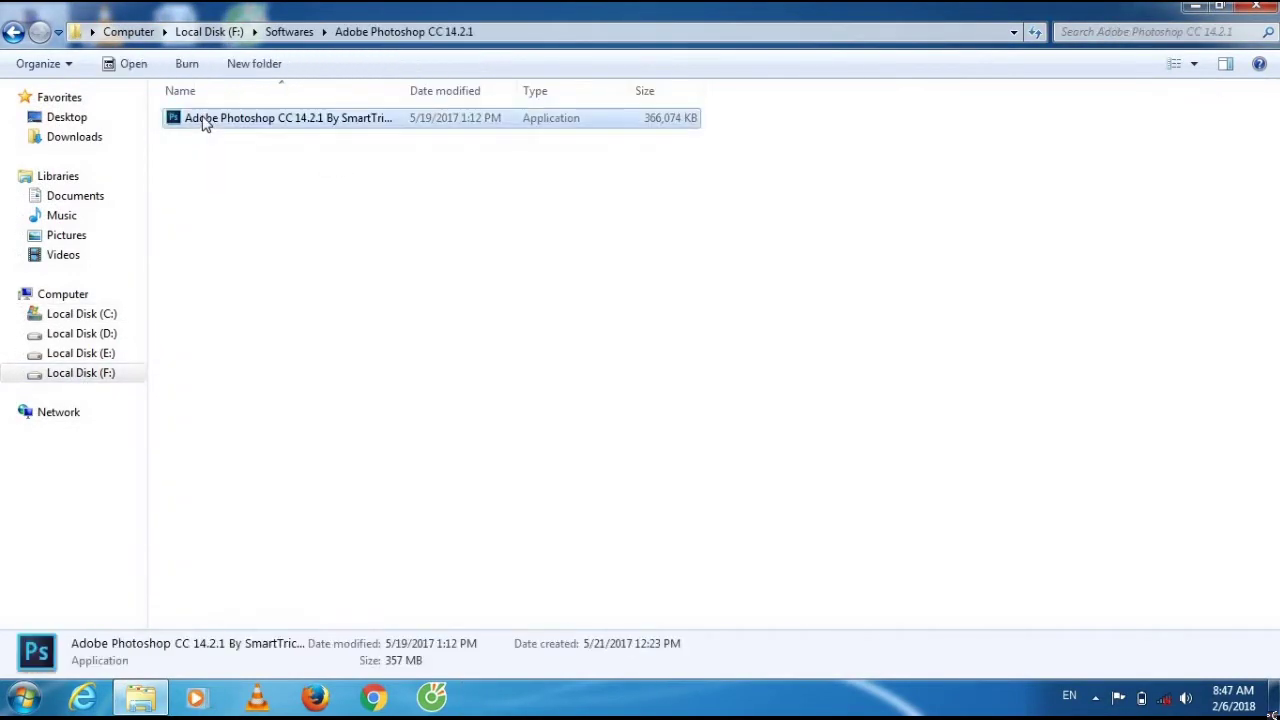
double_click(205, 119)
left_click(697, 500)
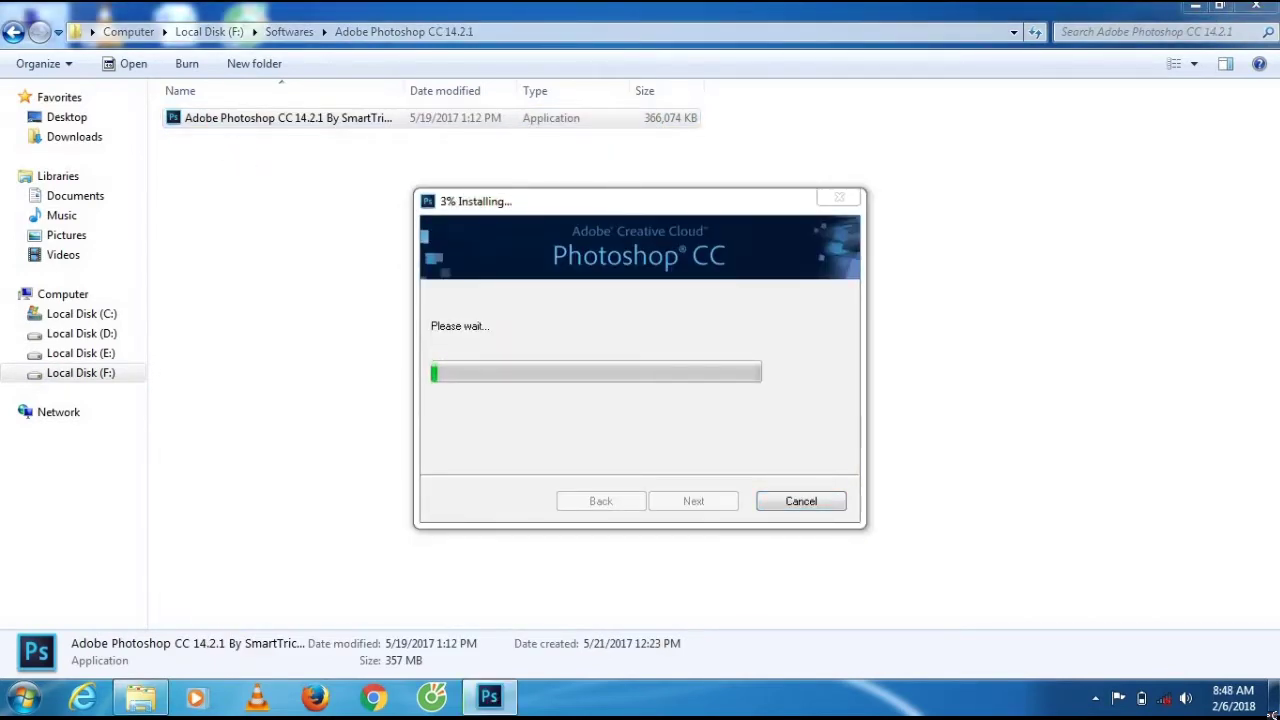
Let the Photoshop installer finish and close, then refresh the desktop.
left_click(1256, 6)
right_click(831, 185)
left_click(888, 237)
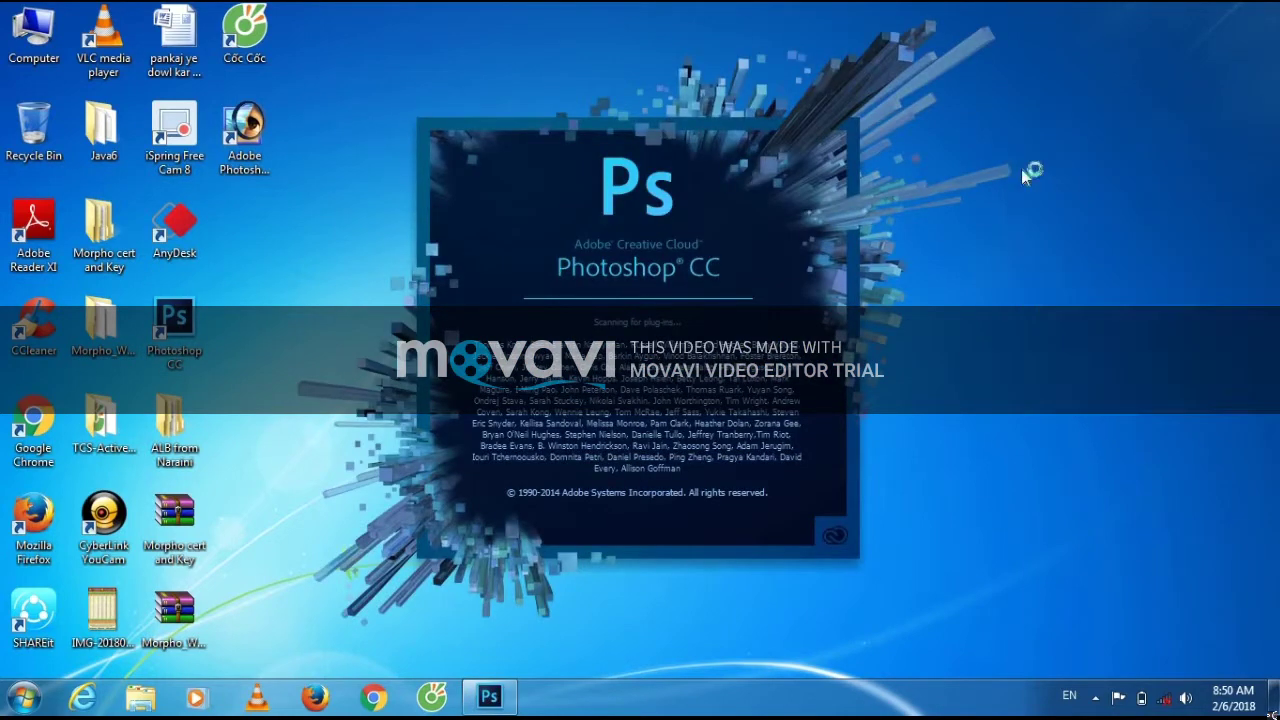
Refresh the desktop, maximize Photoshop, and switch to the Photography workspace.
right_click(1021, 169)
left_click(1084, 280)
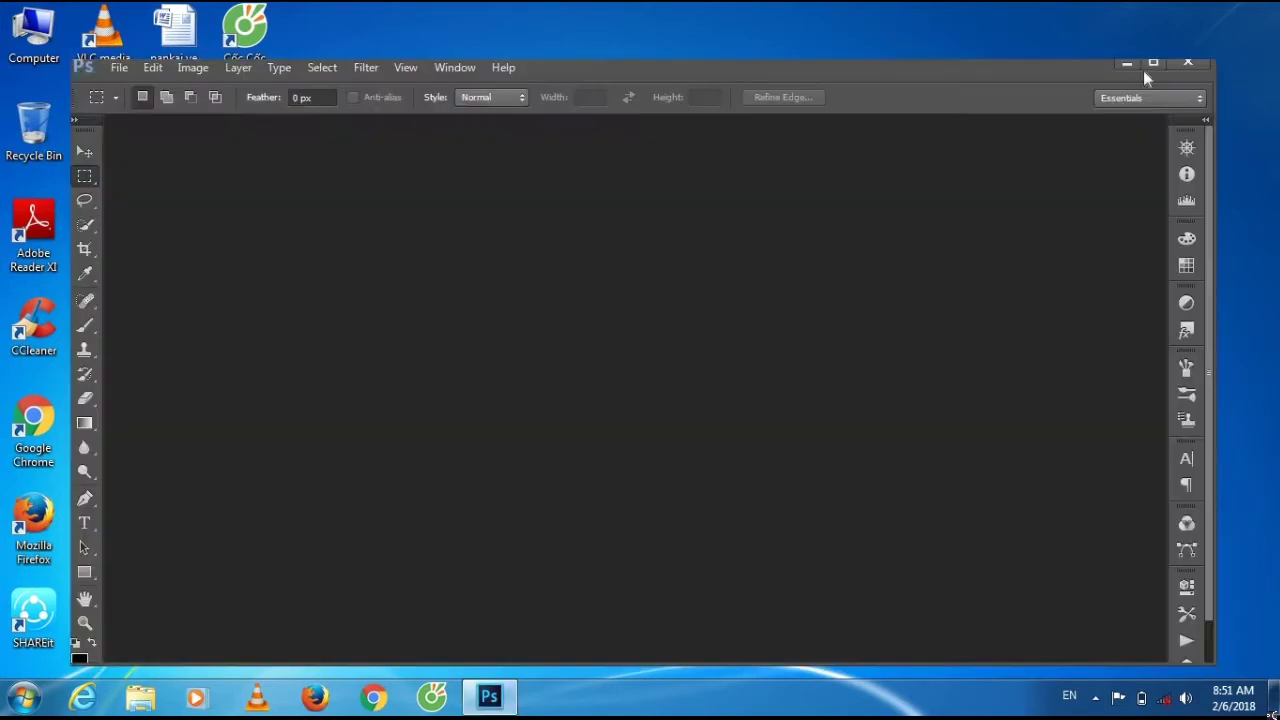
left_click(1229, 37)
left_click(1186, 117)
Open DSCN0805 from Downloads > Shareit > Photo and unlock it as Layer 0.
key("ctrl+o")
left_click(82, 144)
double_click(294, 163)
double_click(303, 147)
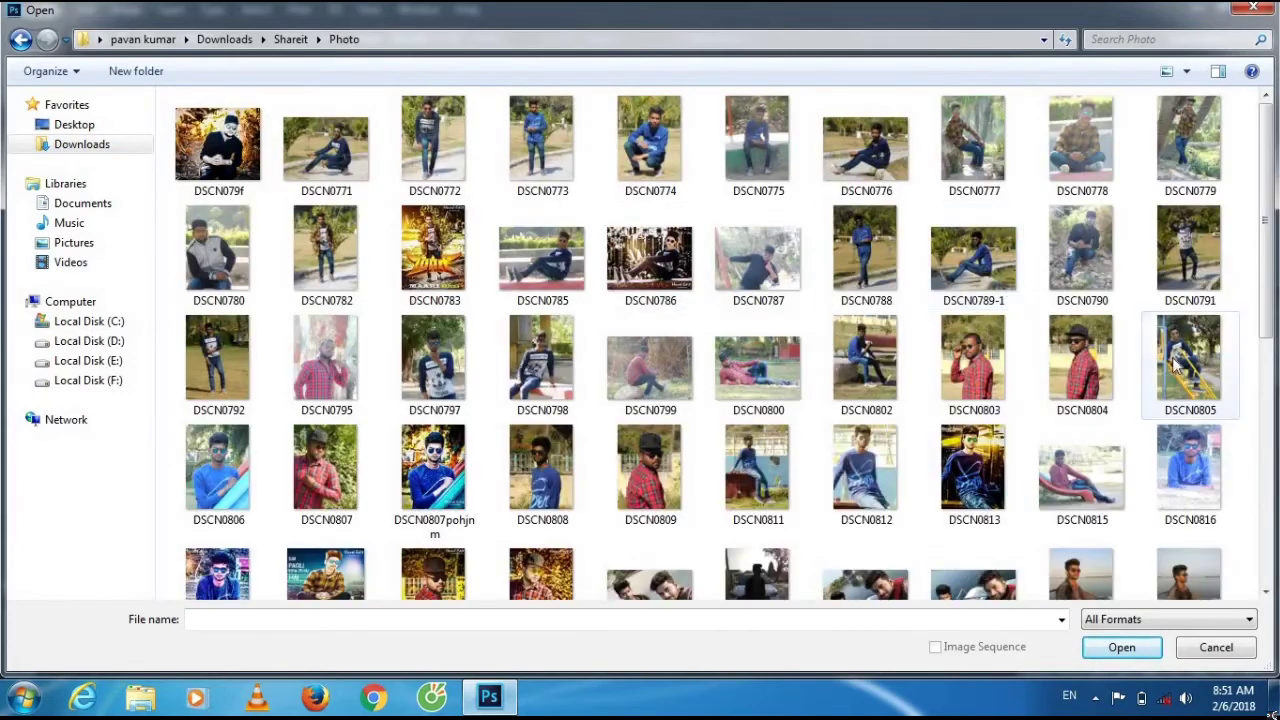
double_click(1188, 360)
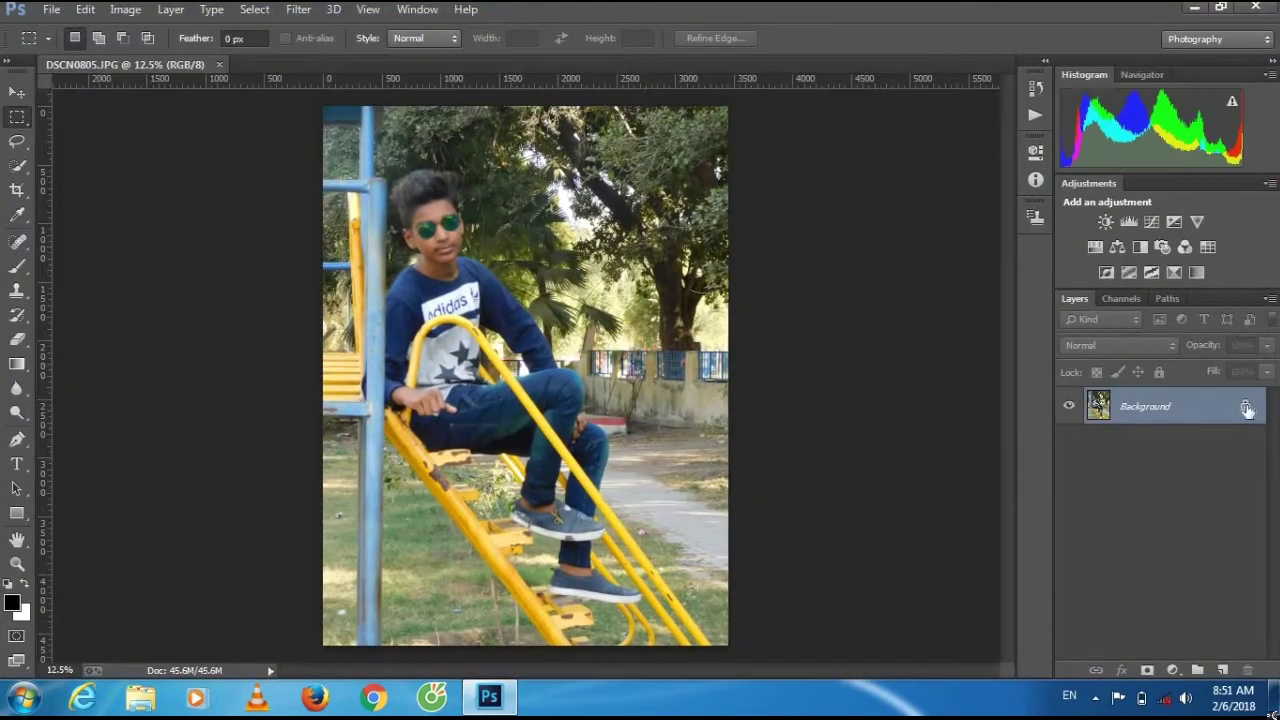
left_click(1247, 410)
key("ctrl+plus")
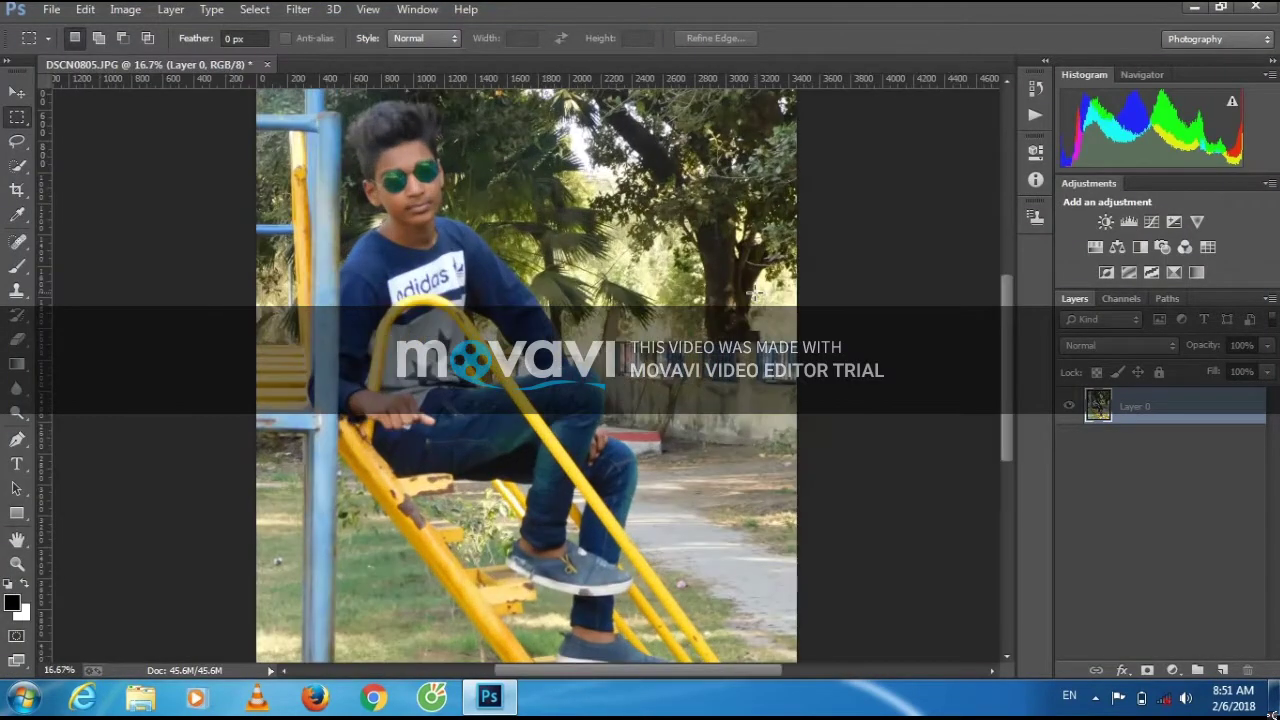
Quick-select the trees and park behind the boy.
scroll(217, 223, "up", 3)
key("w")
left_click(180, 38)
left_click(435, 237)
mouse_move(591, 252)
left_mouse_down()
mouse_move(754, 192)
mouse_move(519, 420)
mouse_move(639, 509)
left_mouse_up()
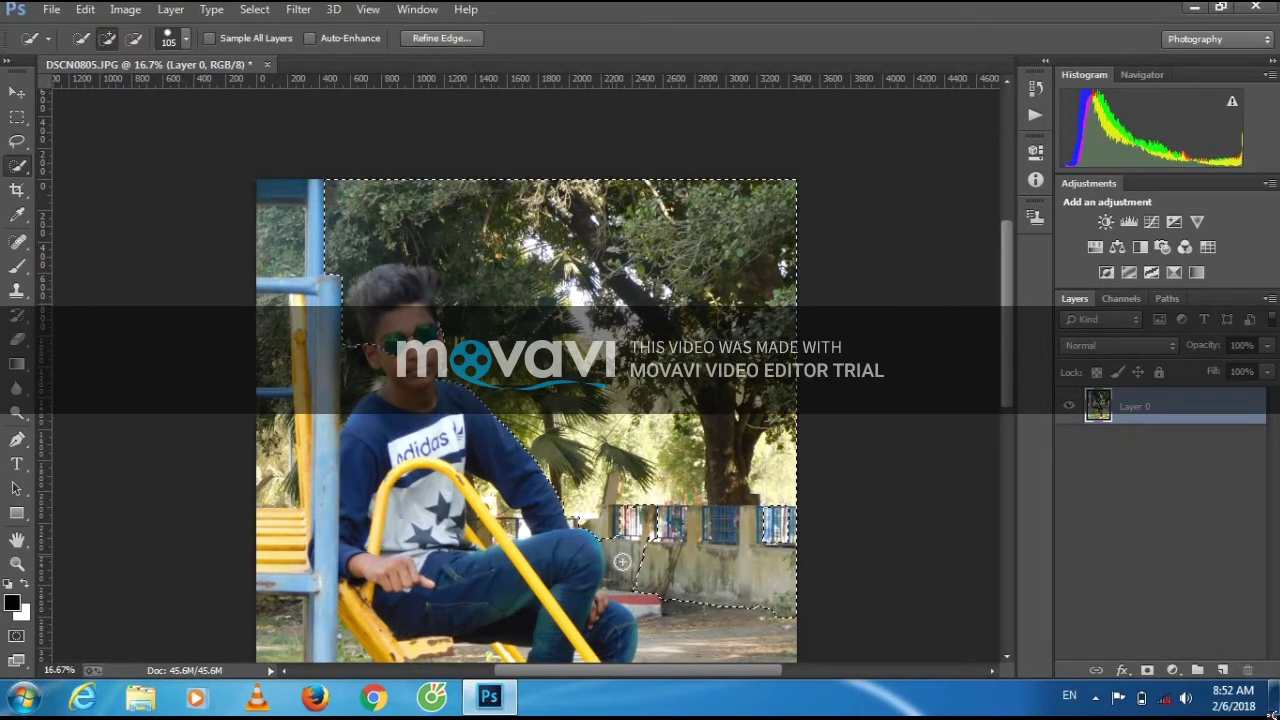
Subtract the boy's hair from the selection and shrink the brush to 19 px.
left_click(134, 38)
left_click(405, 282)
scroll(580, 300, "up", 3)
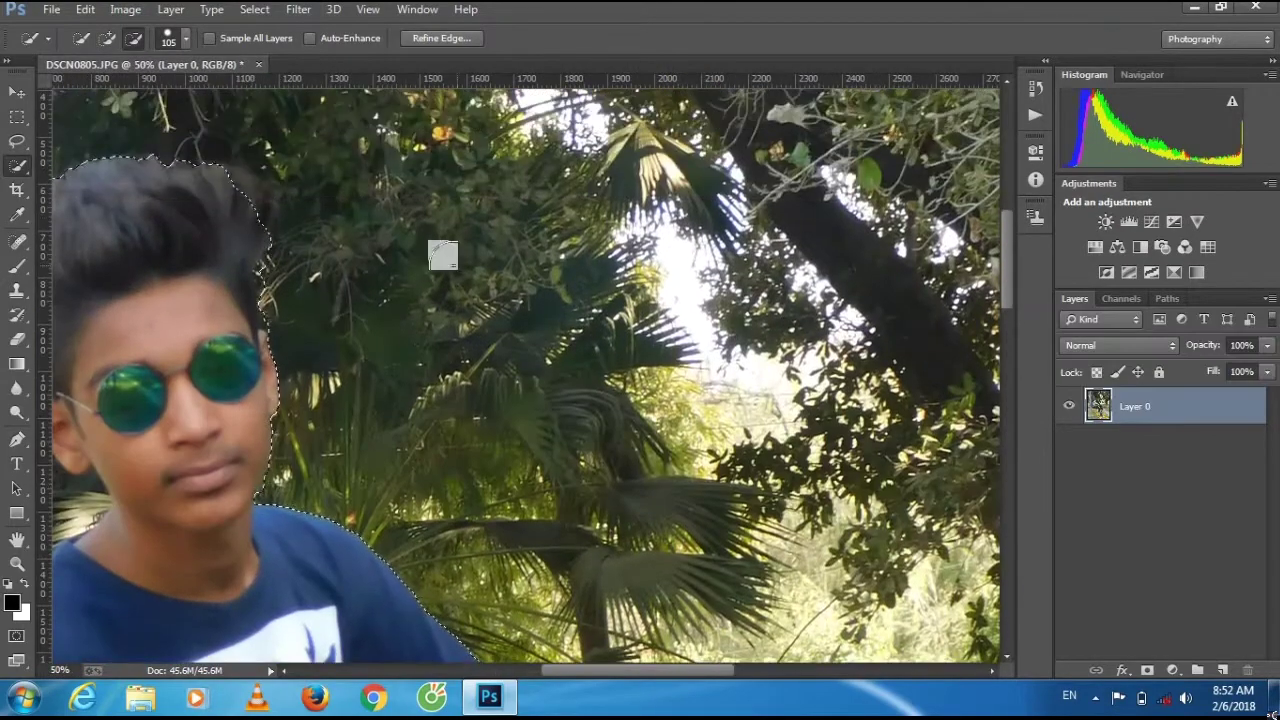
right_click(276, 341)
key("Return")
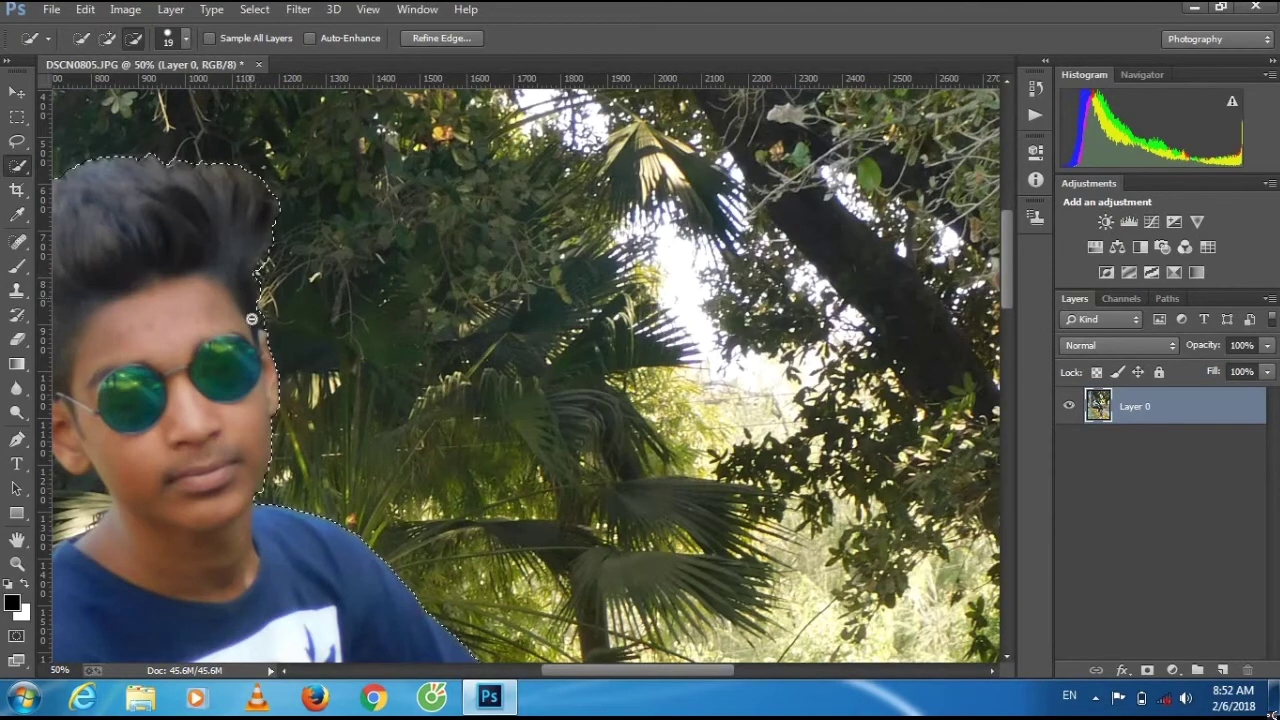
left_click_drag(560, 668, 484, 668)
Add the strip along the pole and hair edge, then copy the background to a new layer.
left_click(107, 38)
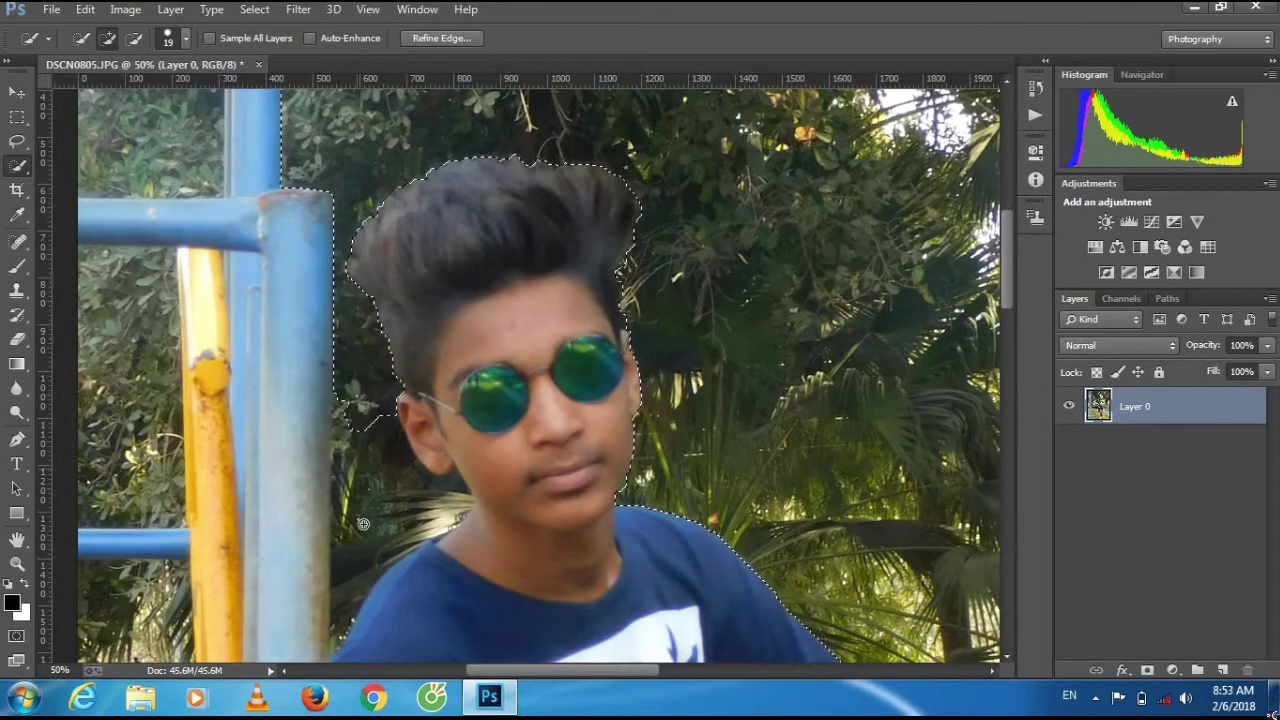
left_click_drag(343, 293, 441, 663)
scroll(441, 663, "left", 5)
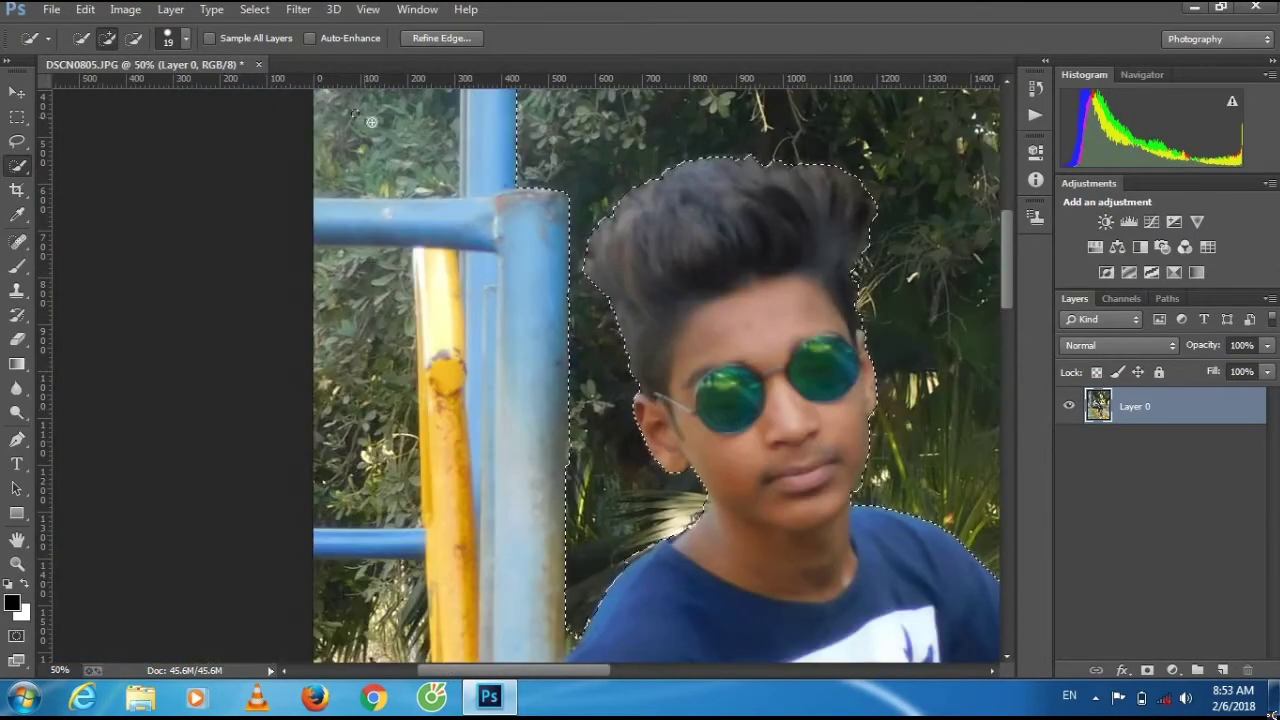
scroll(310, 353, "down", 5)
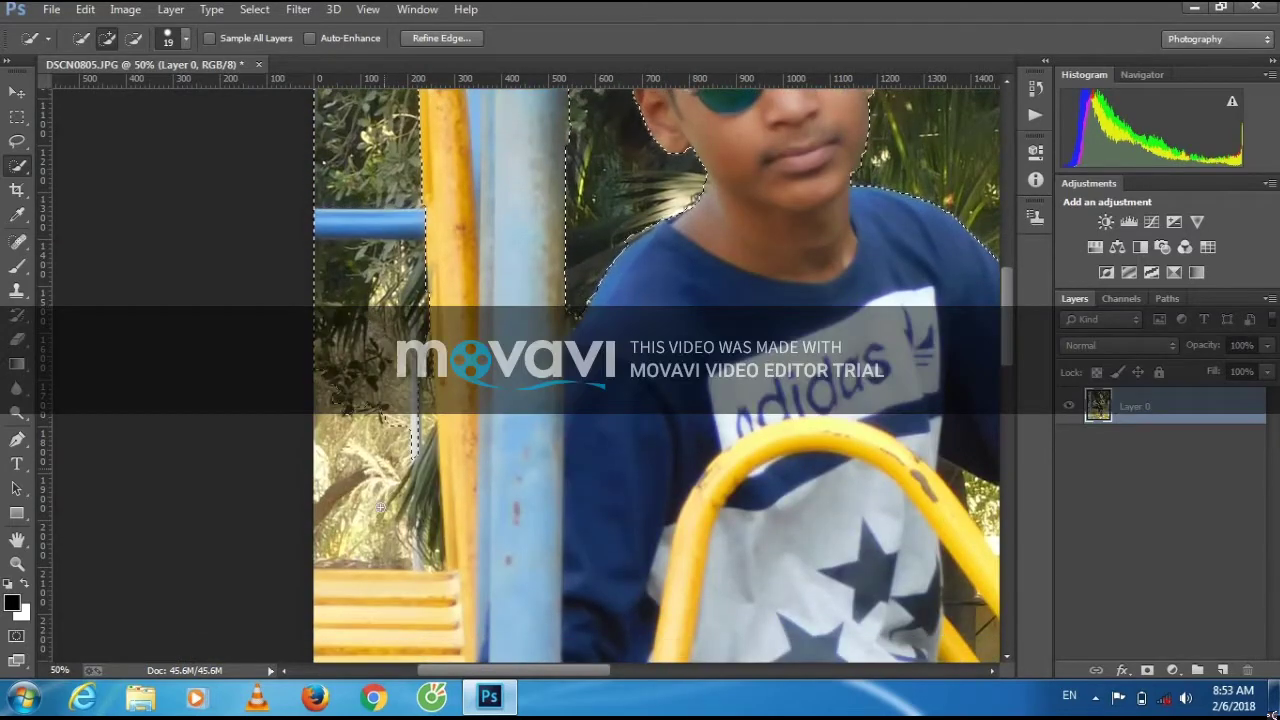
scroll(590, 379, "up", 5)
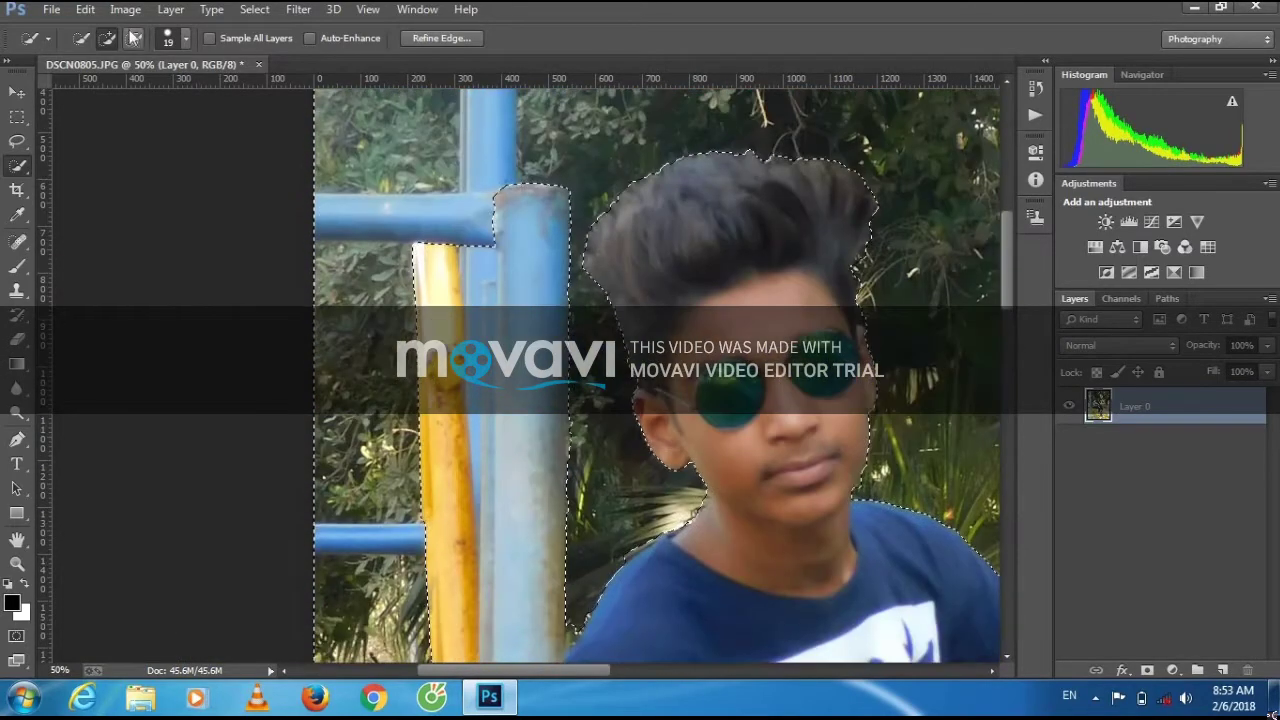
scroll(537, 296, "down", 3)
scroll(537, 296, "down", 2)
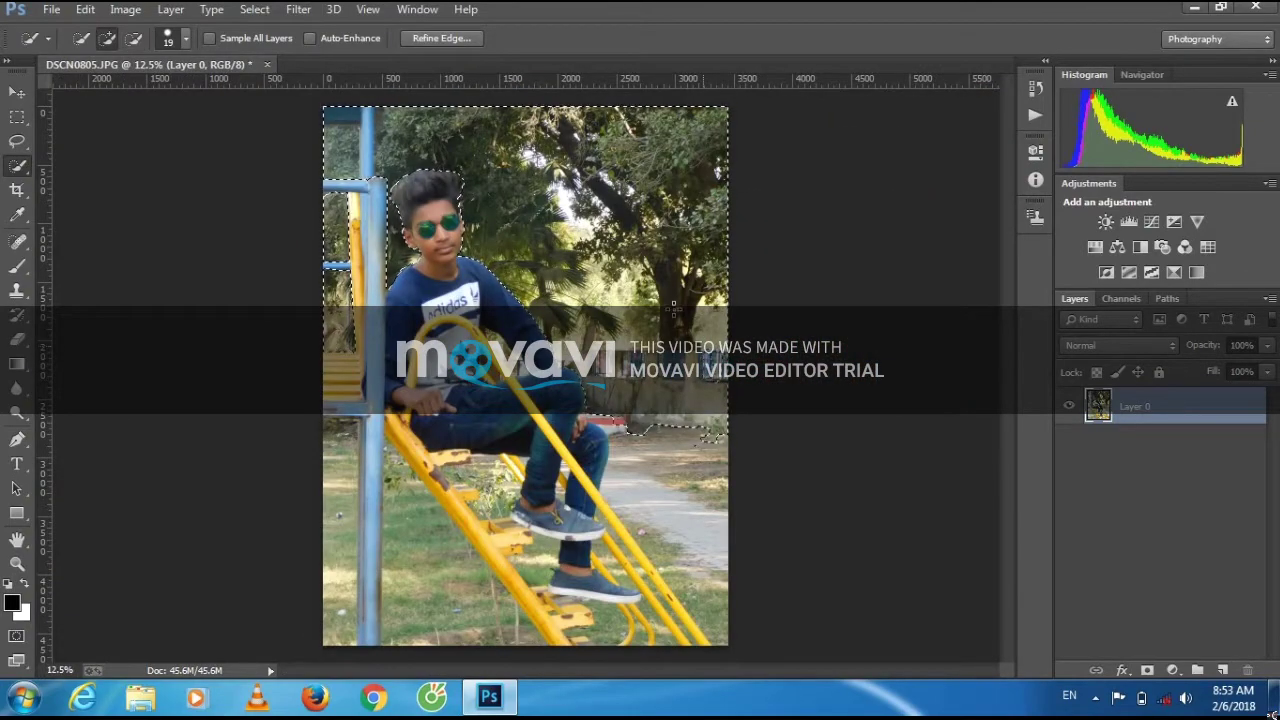
key("ctrl+j")
Apply a 20 px Tilt-Shift blur with 60% Light Bokeh and the focus band raised.
left_click(298, 9)
left_click(591, 271)
left_click_drag(561, 436, 558, 382)
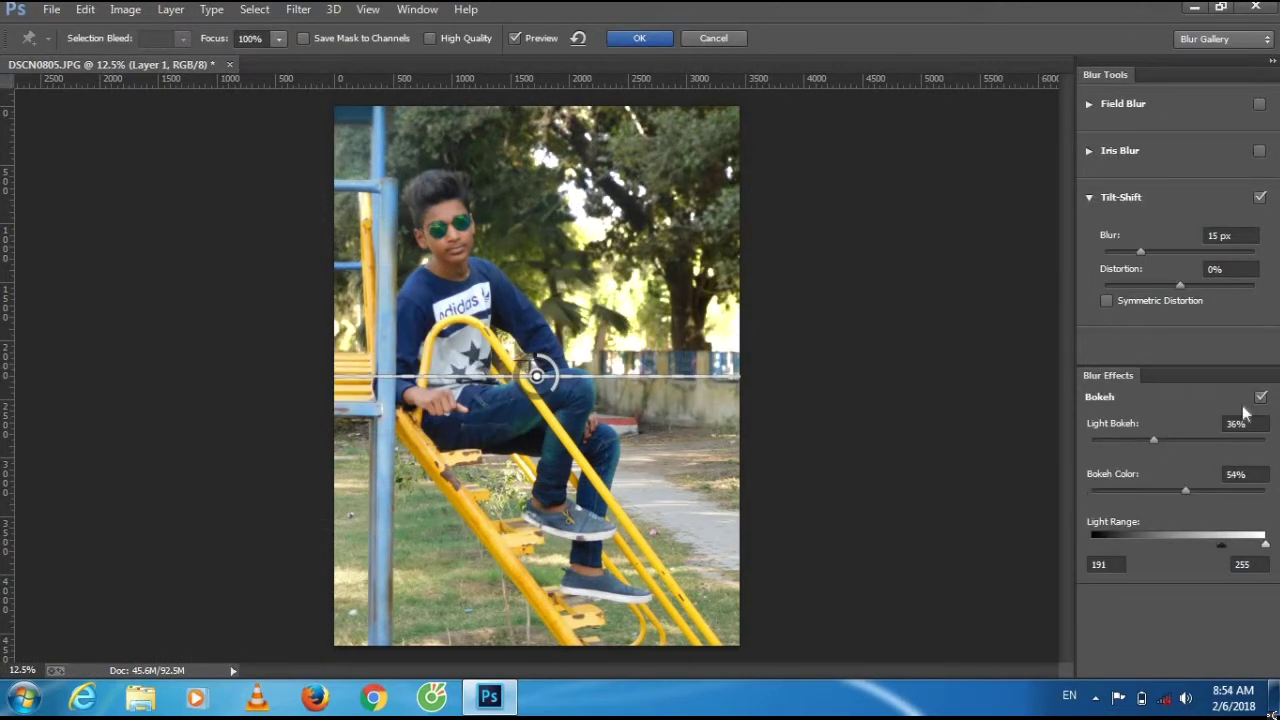
mouse_move(1209, 537)
left_mouse_down()
mouse_move(1268, 552)
mouse_move(1218, 553)
left_mouse_up()
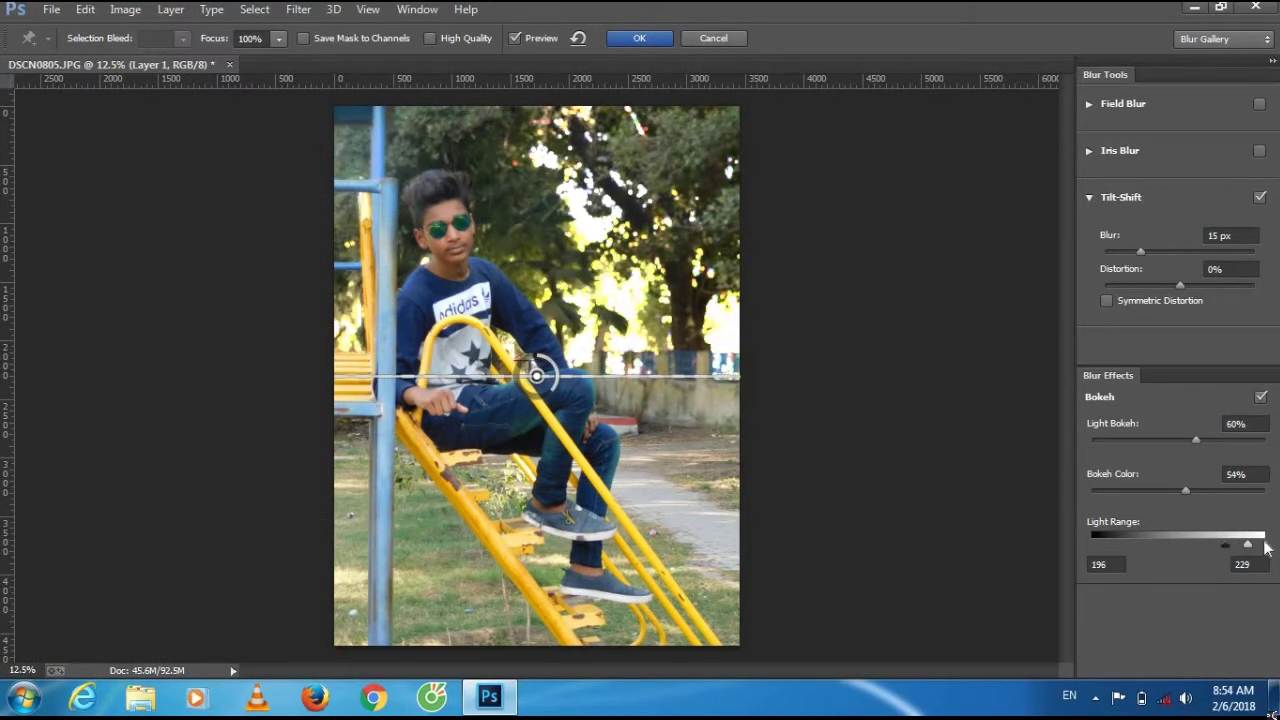
left_click_drag(1141, 251, 1148, 251)
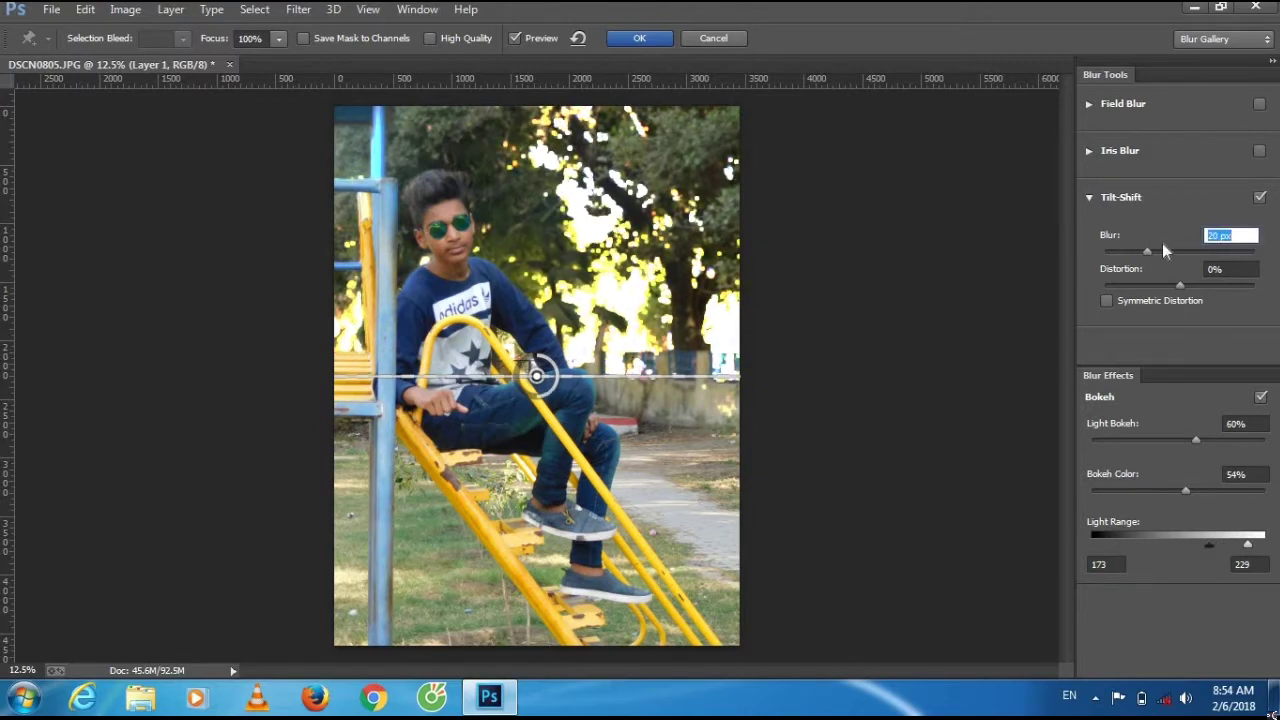
left_click(639, 40)
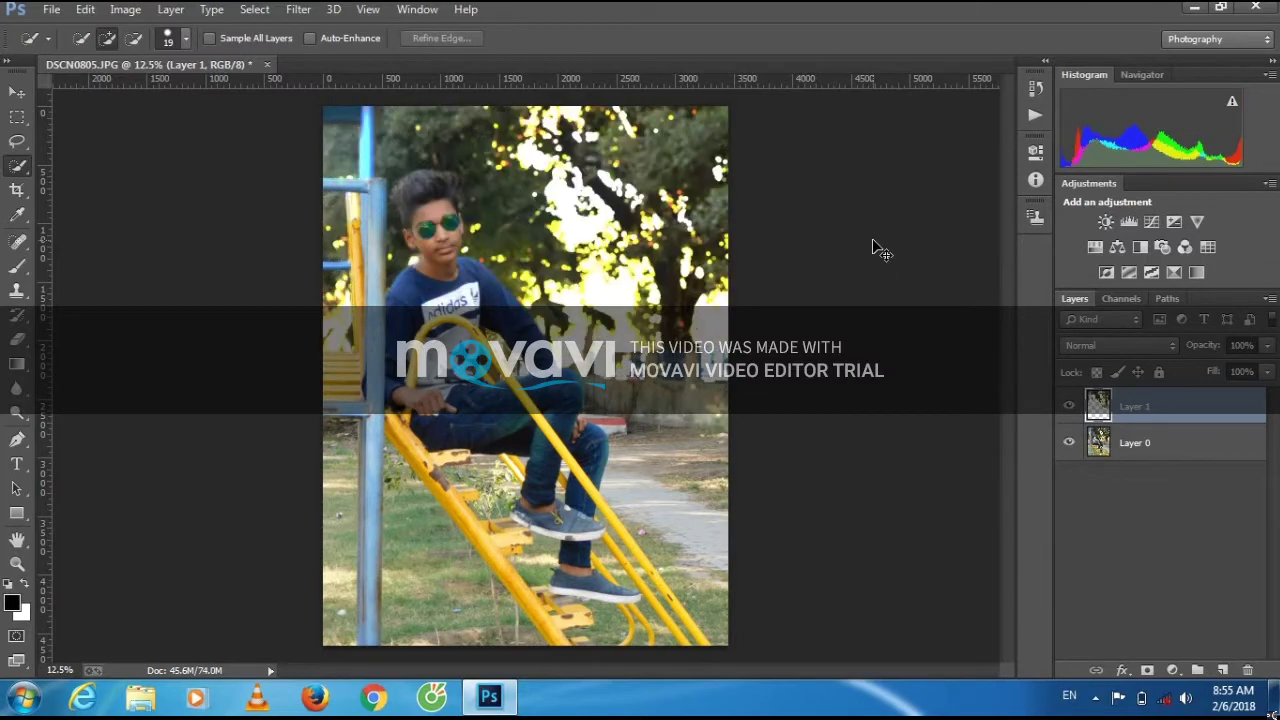
Apply Color Efex Pro 3.0 Indian Summer, Method 3, to the blurred background.
scroll(877, 249, "up", 3)
scroll(877, 249, "down", 1)
left_click(298, 9)
mouse_move(329, 509)
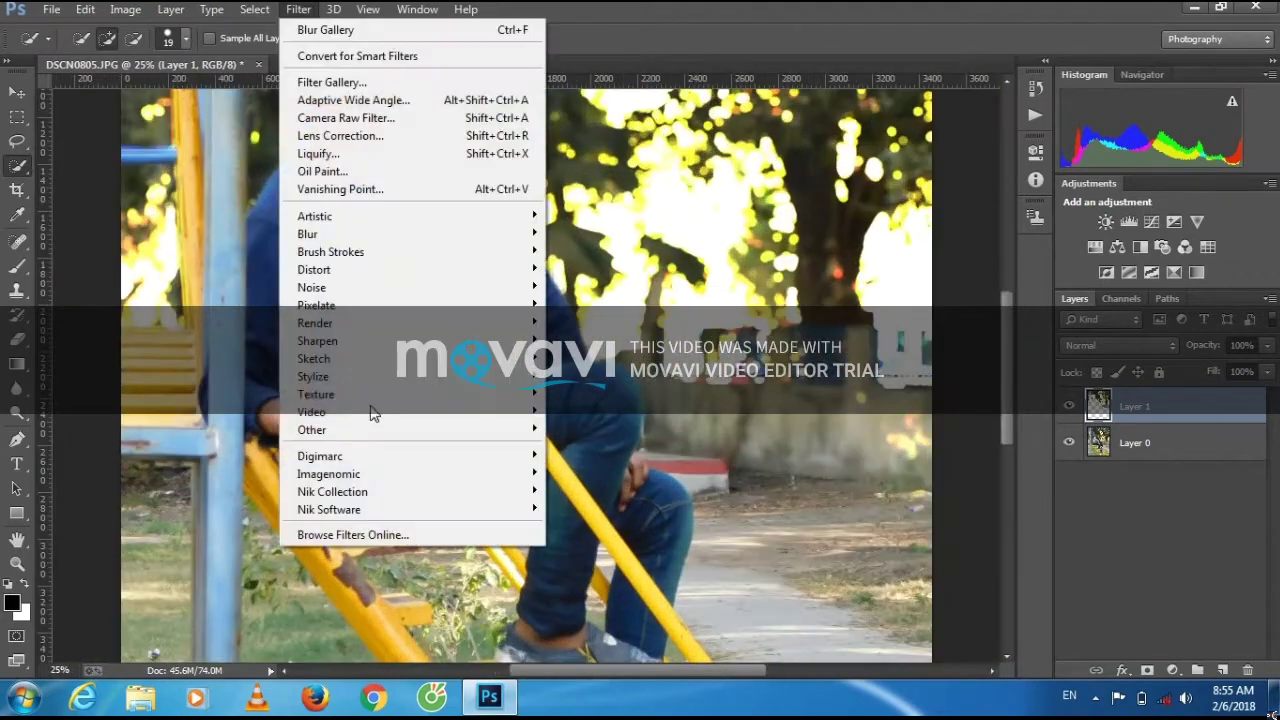
left_click(622, 506)
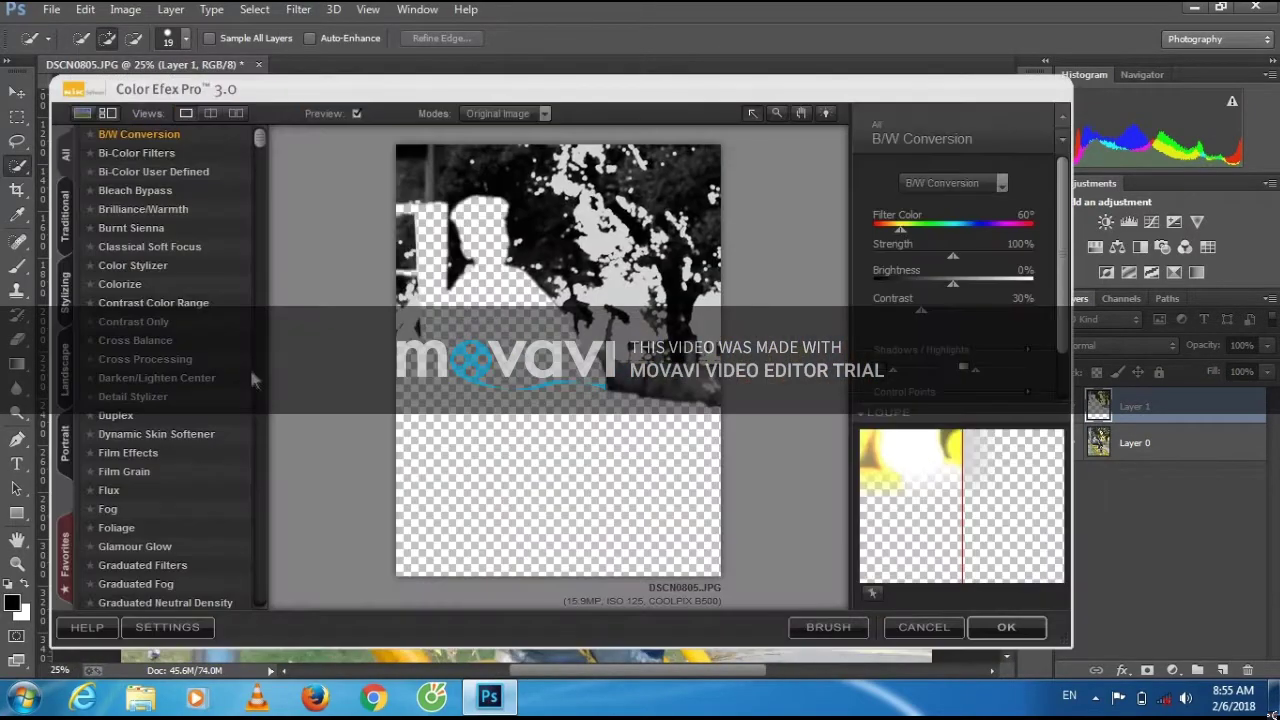
left_click(1000, 190)
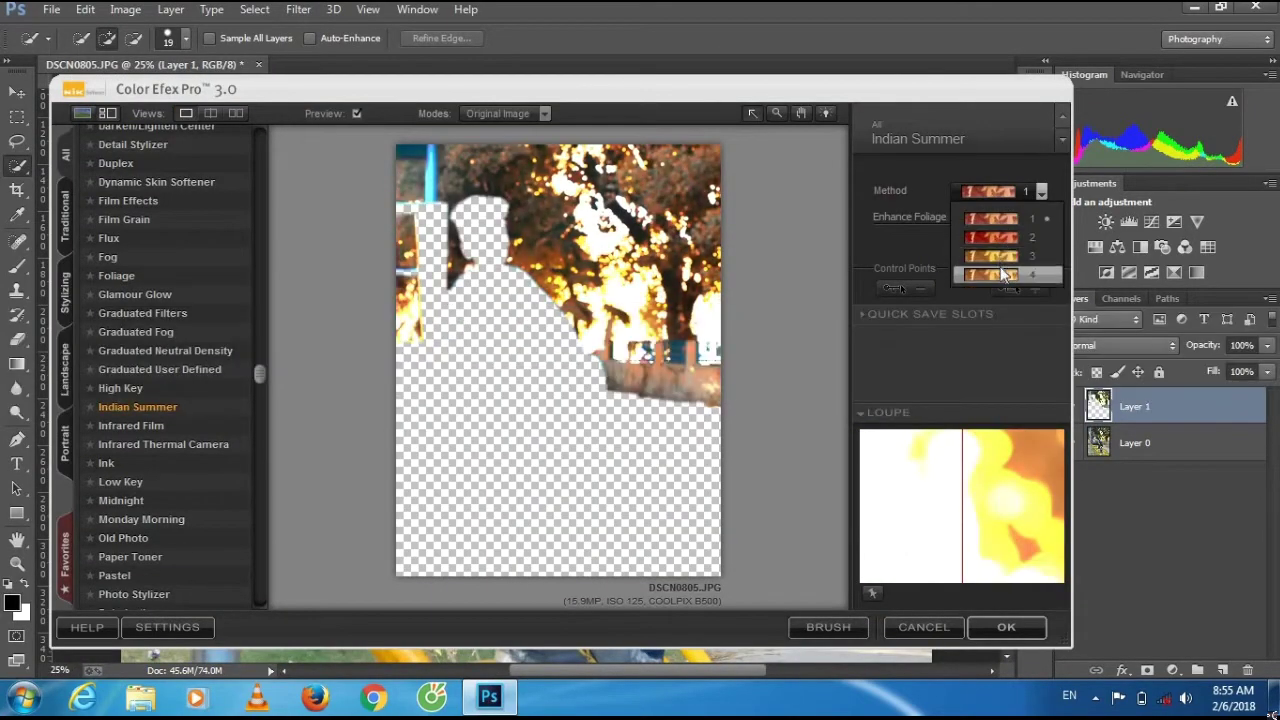
left_click(1003, 258)
key("Return")
Fit the photo on screen and launch Color Efex Pro 4.
key("ctrl+plus")
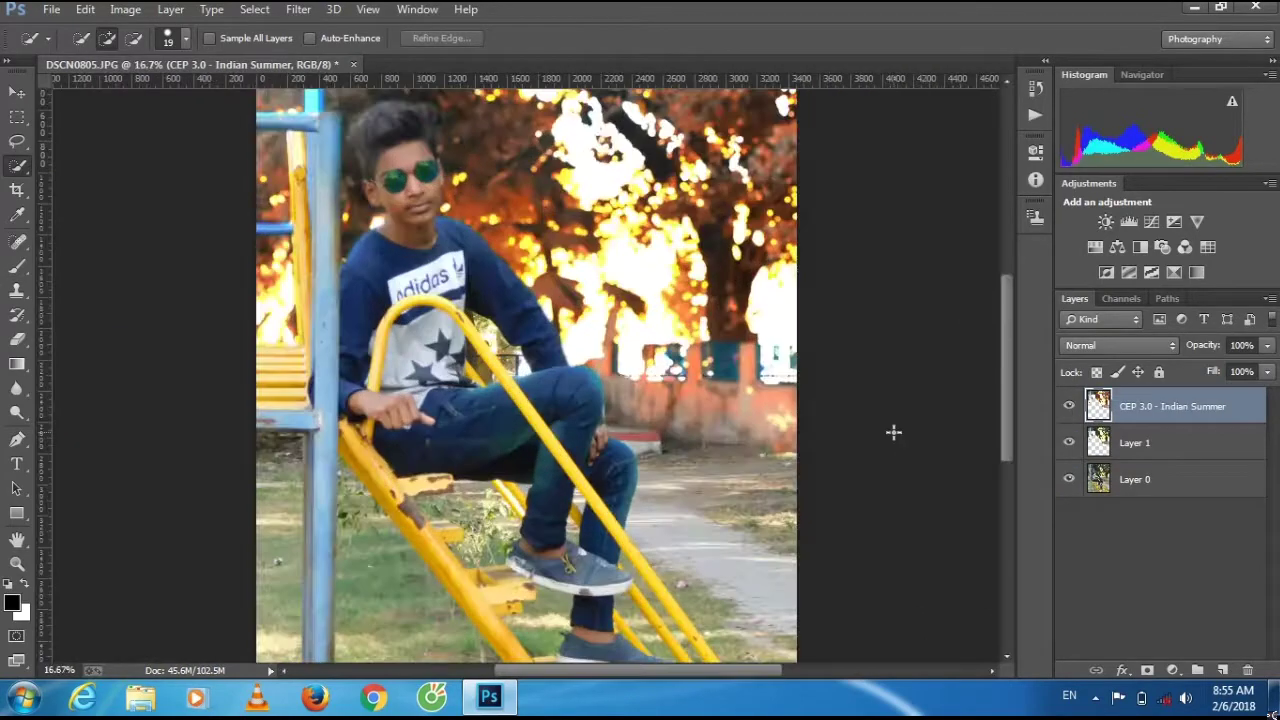
left_click(298, 9)
left_click(620, 489)
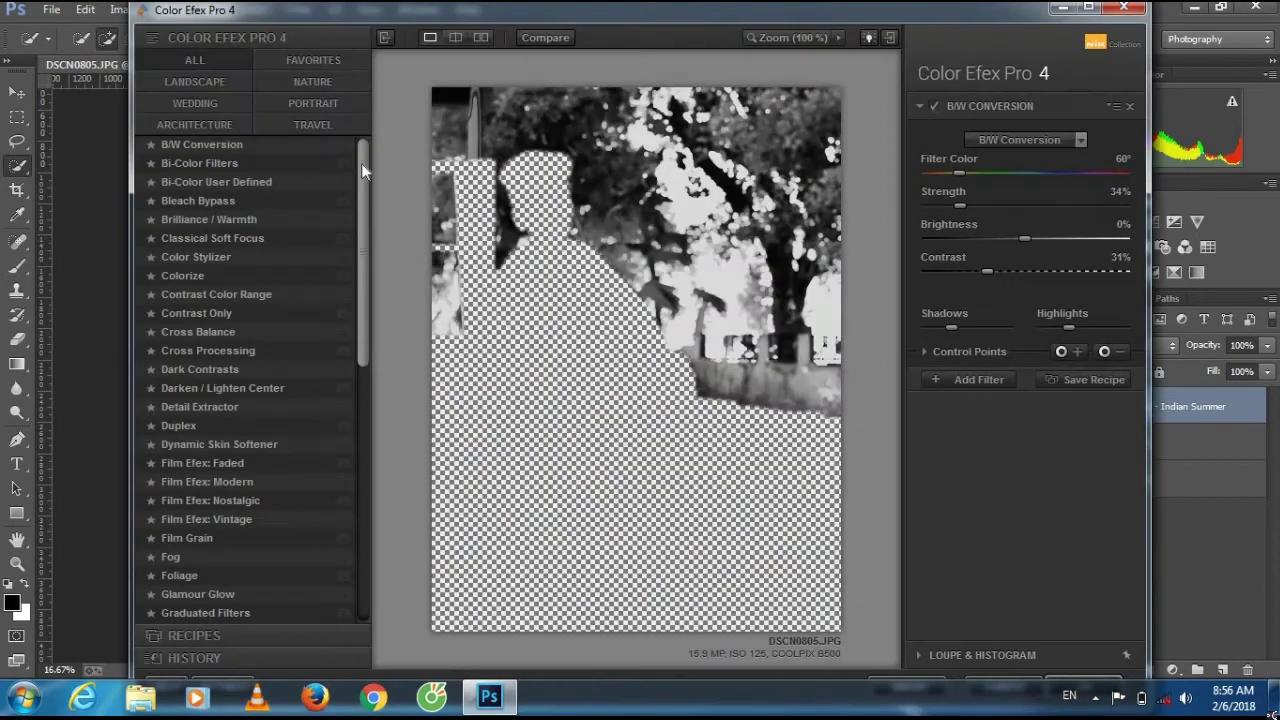
Apply the Color Efex Pro 4 Dark Contrasts filter with Saturation at 50%.
left_click(190, 369)
left_click(1090, 10)
left_click_drag(1150, 251, 1260, 250)
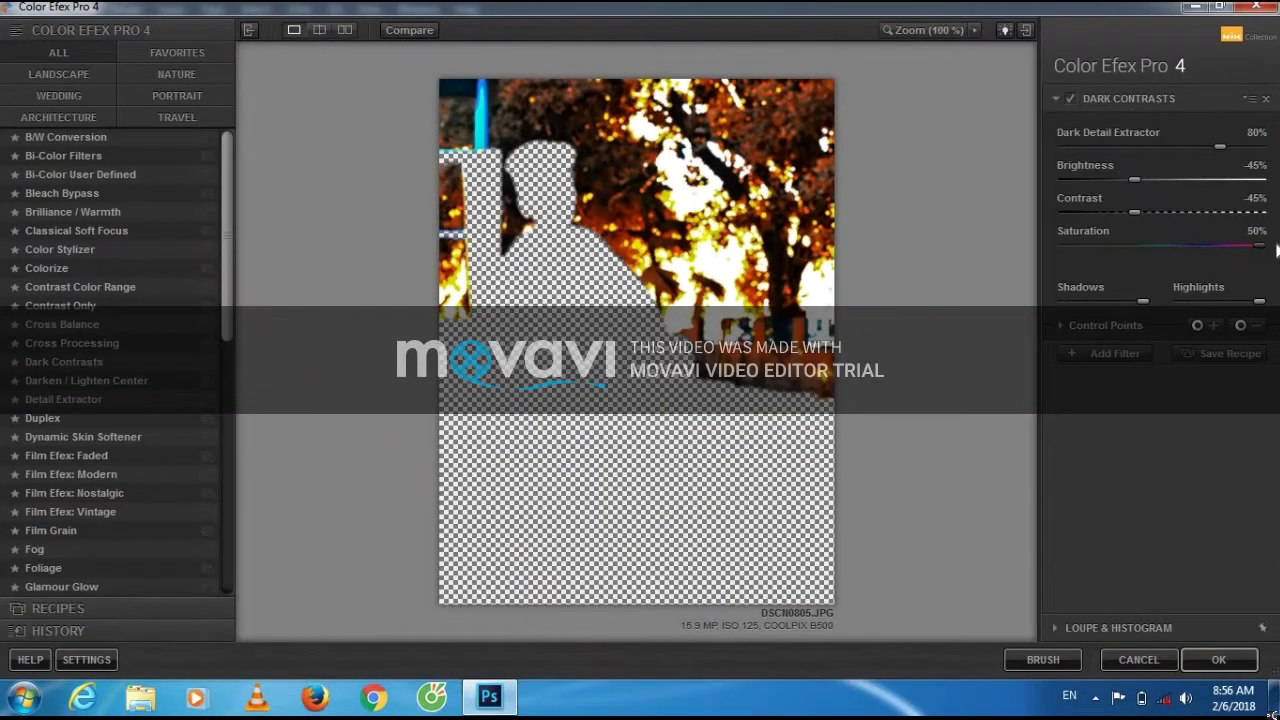
left_click(1212, 655)
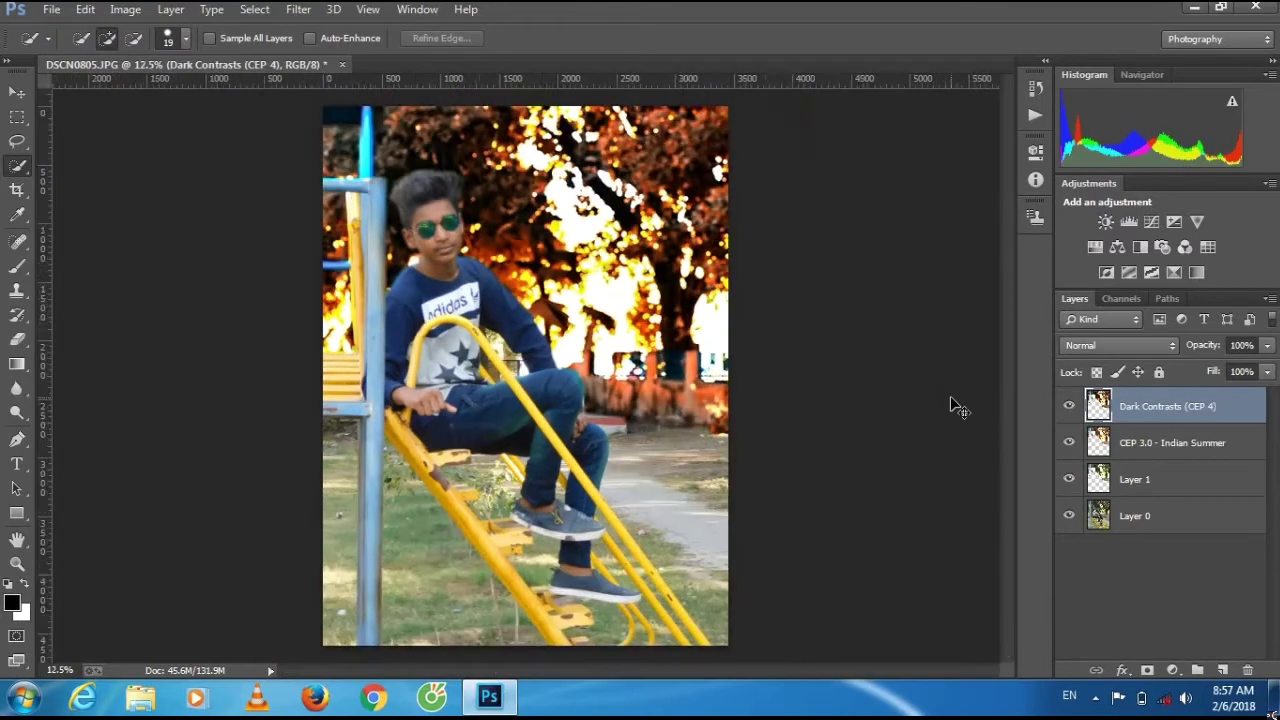
key("ctrl+plus")
key("ctrl+plus")
Step down through the layers to Layer 0 and switch to the Lasso tool.
left_click(1120, 516)
key("ctrl+plus")
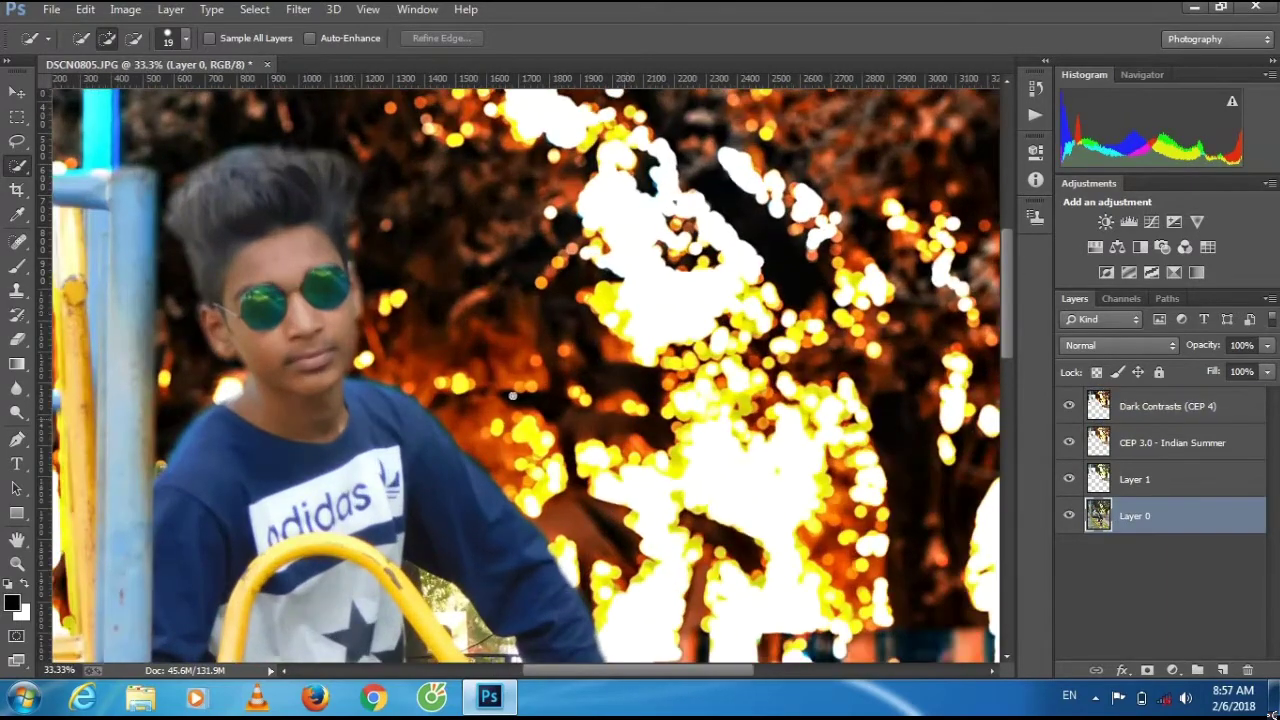
left_click(16, 338)
right_click(216, 314)
left_click(1145, 485)
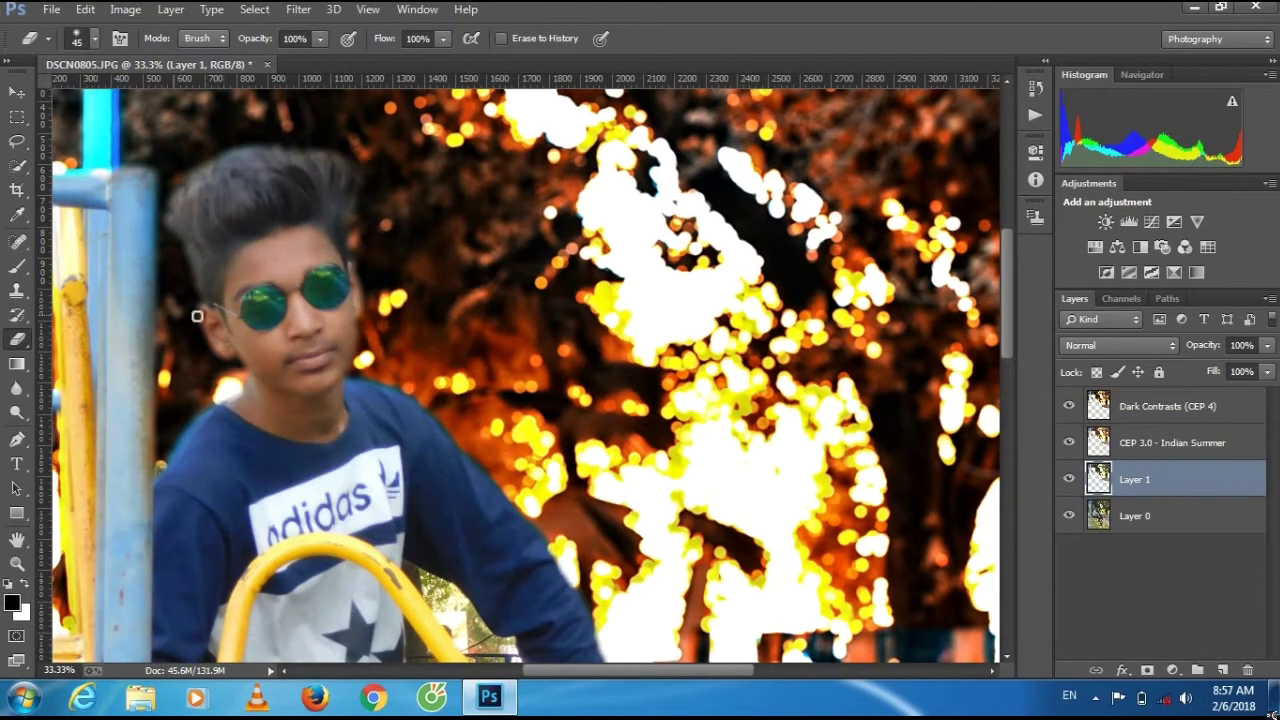
key("alt+shift+bracketright")
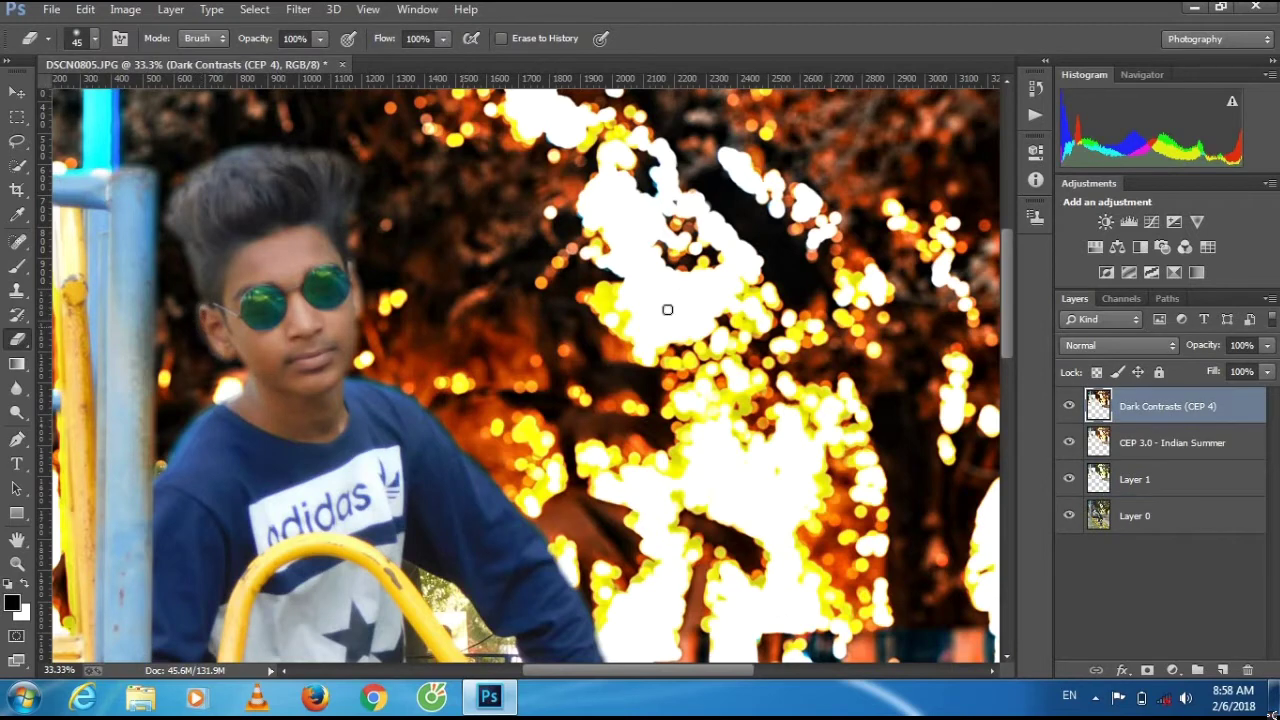
key("alt+bracketleft")
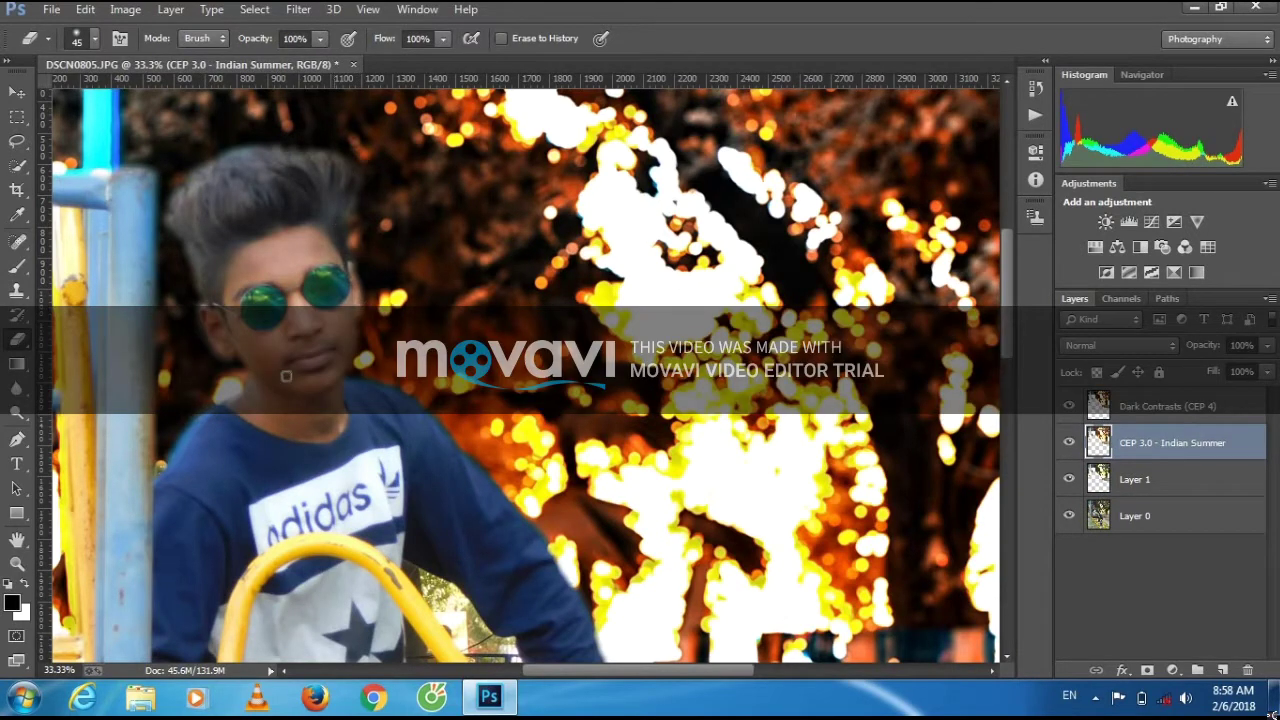
left_click(1107, 482)
key("alt+bracketleft")
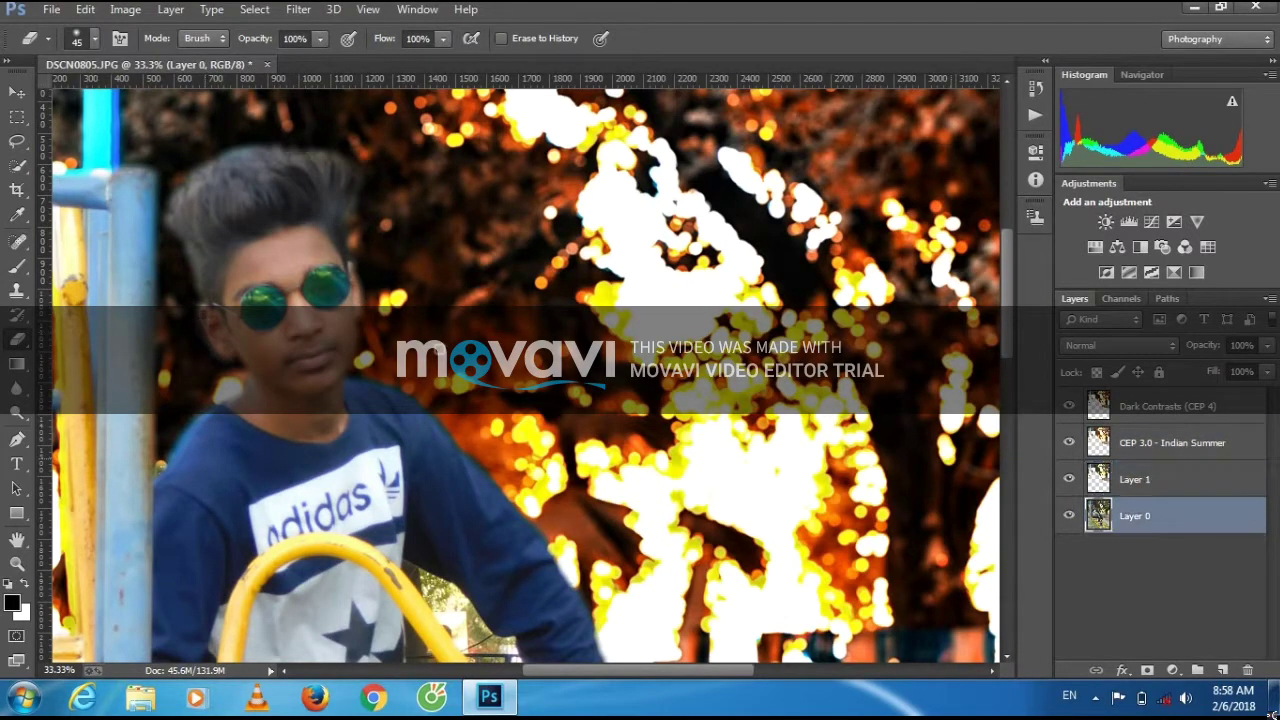
key("l")
Copy the lassoed face to its own layer and apply a Selective Color Whites adjustment.
key("ctrl+j")
left_click(125, 9)
left_click(390, 326)
left_click(685, 198)
left_click(606, 327)
left_click(755, 186)
left_click(125, 9)
left_click(390, 320)
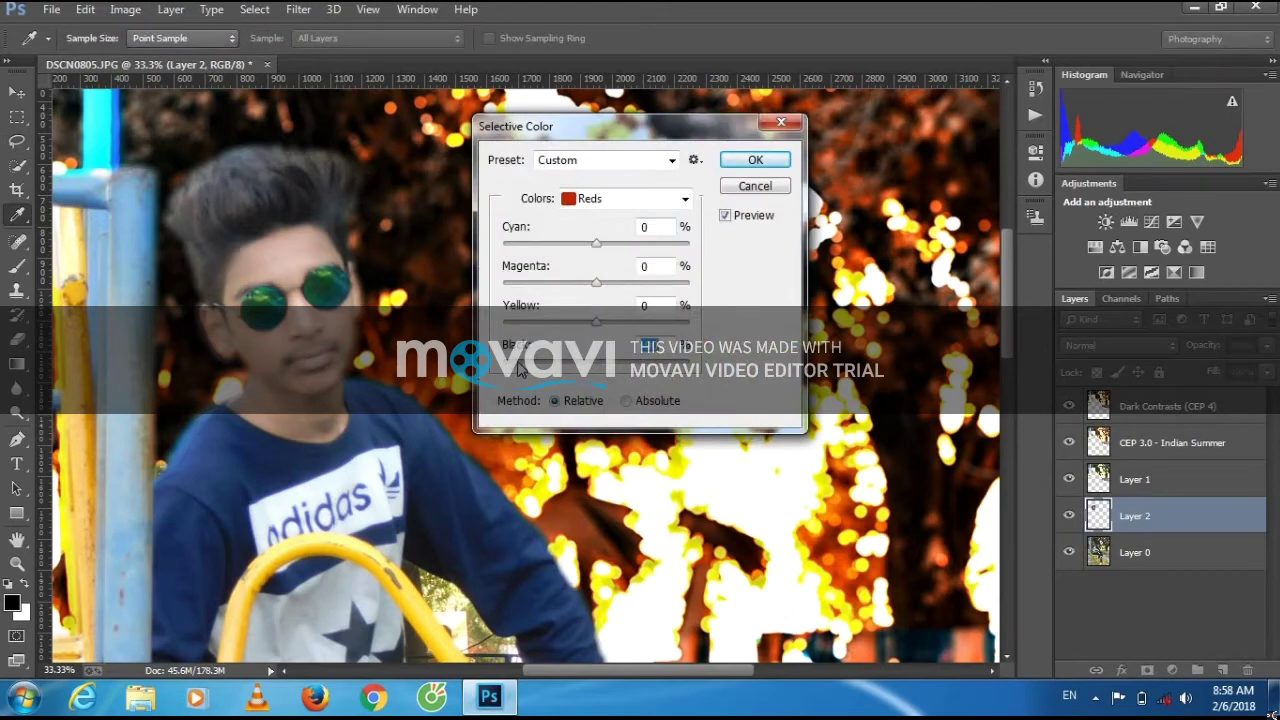
left_click(760, 158)
Copy the lassoed jeans to a new layer and adjust their Whites with Selective Color.
left_click_drag(1006, 300, 1006, 439)
key("alt+bracketleft")
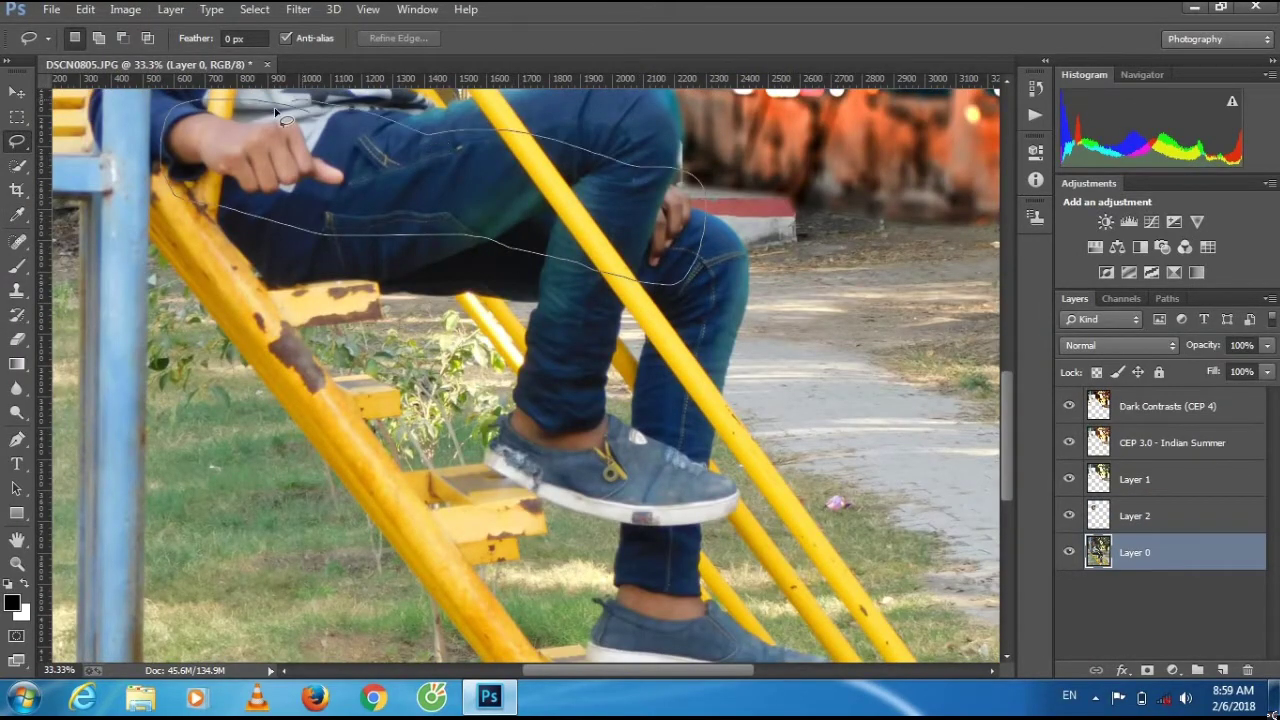
key("ctrl+j")
left_click(125, 9)
left_click(400, 340)
left_click(685, 198)
left_click(606, 327)
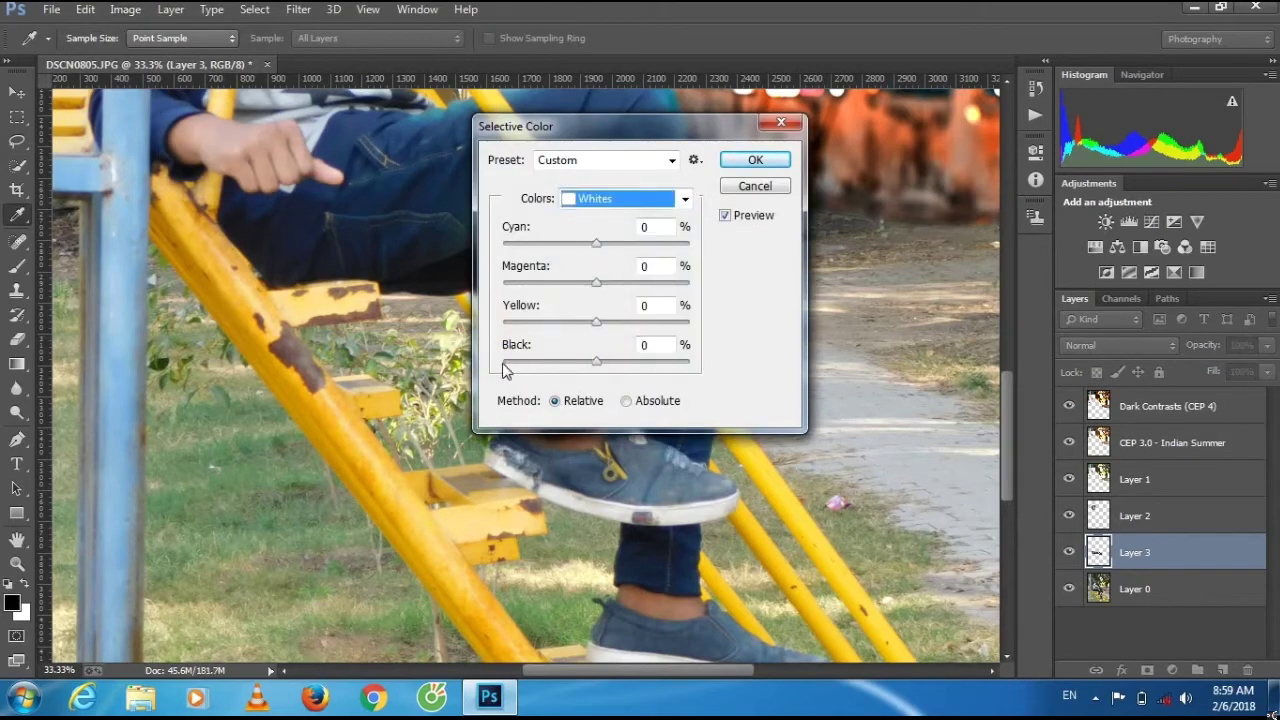
key("Escape")
Lasso the shoes from the original photo onto a new layer and open Selective Color.
key("l")
left_click_drag(1007, 400, 1008, 452)
key("alt+bracketleft")
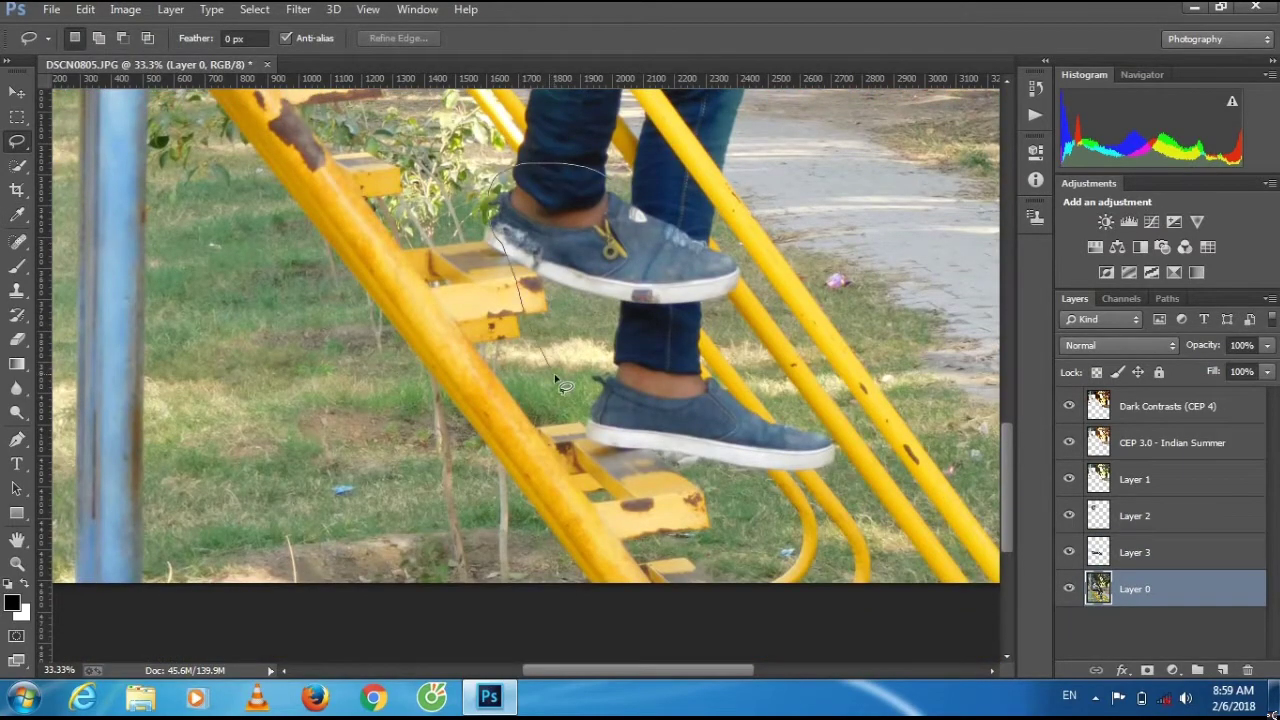
key("ctrl+j")
left_click(125, 9)
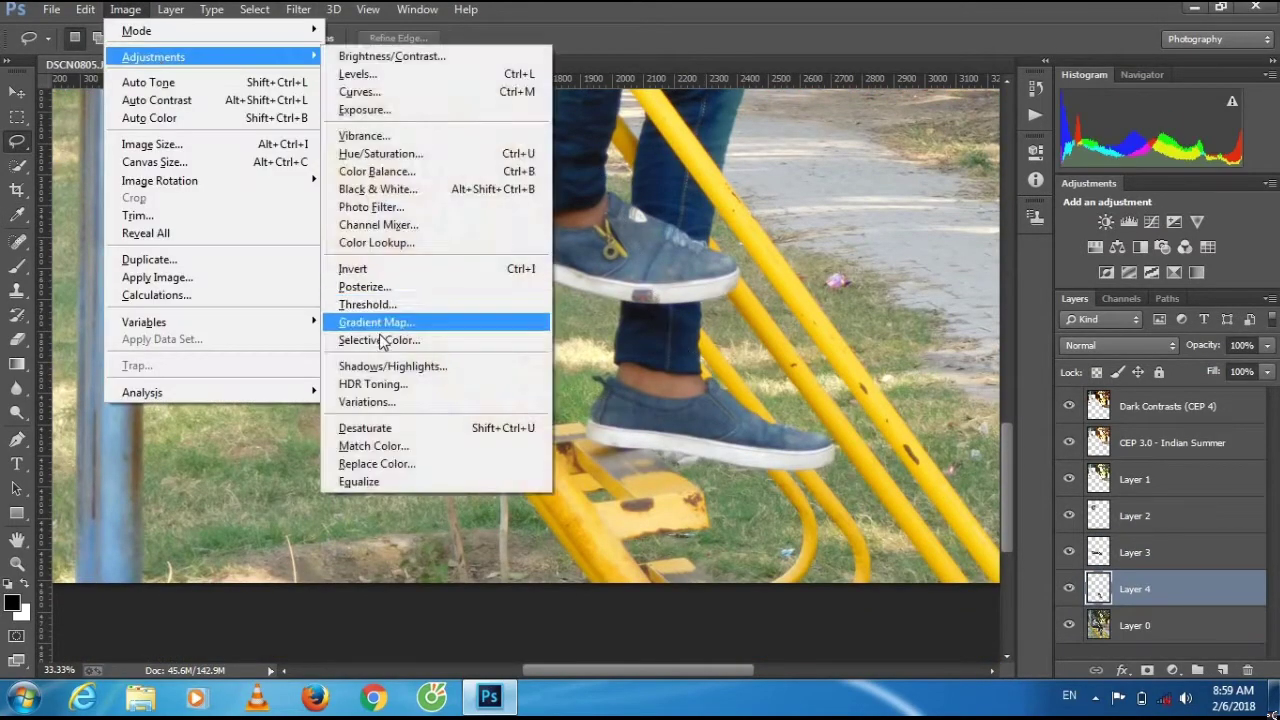
left_click(457, 323)
left_click_drag(543, 122, 855, 208)
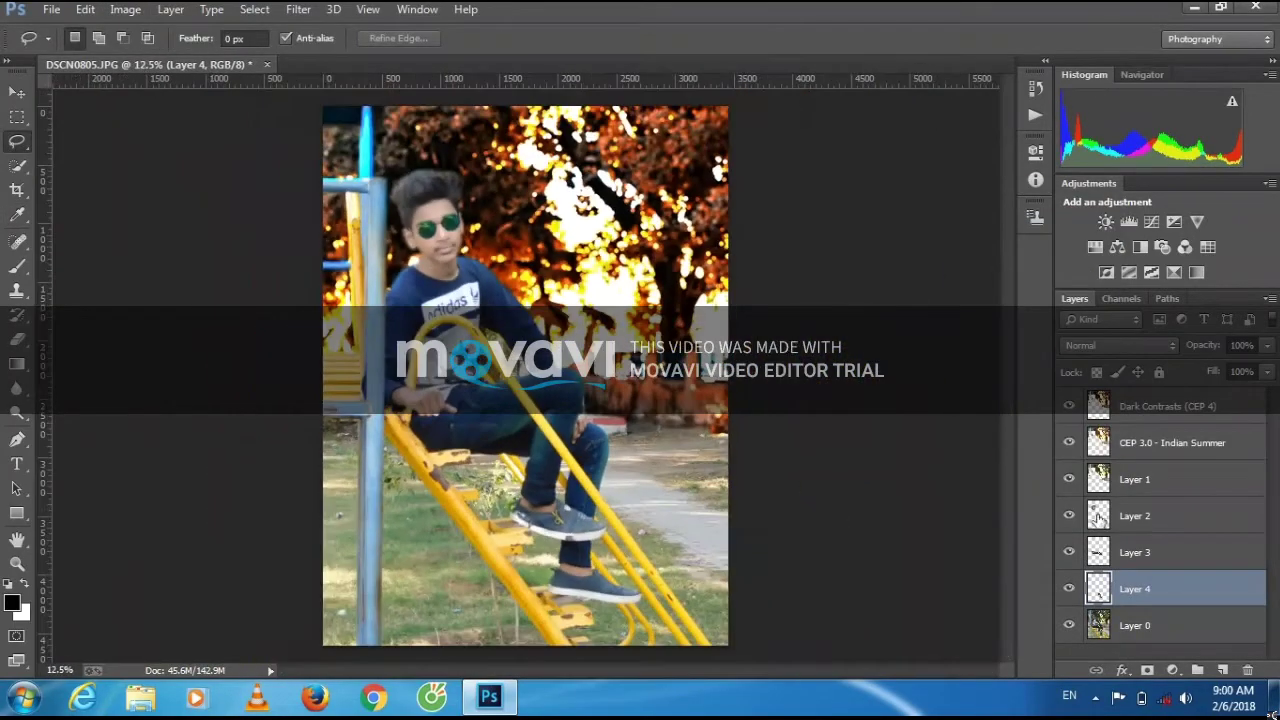
Raise the face layer's Whites to about +61 in the Camera Raw Filter.
left_click(1135, 515)
left_click(298, 9)
left_click(330, 117)
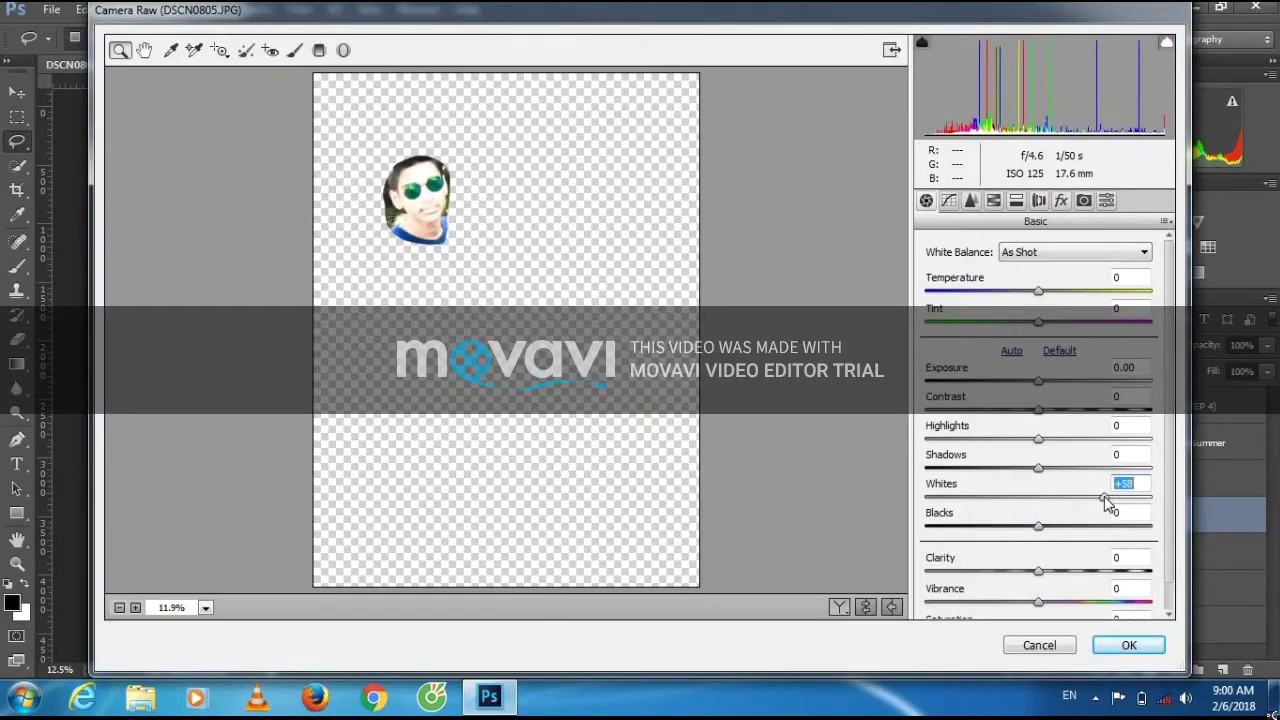
left_click(1134, 644)
left_click(1135, 588)
left_click(298, 9)
left_click(330, 117)
left_click(1135, 515)
left_click(298, 9)
left_click(330, 117)
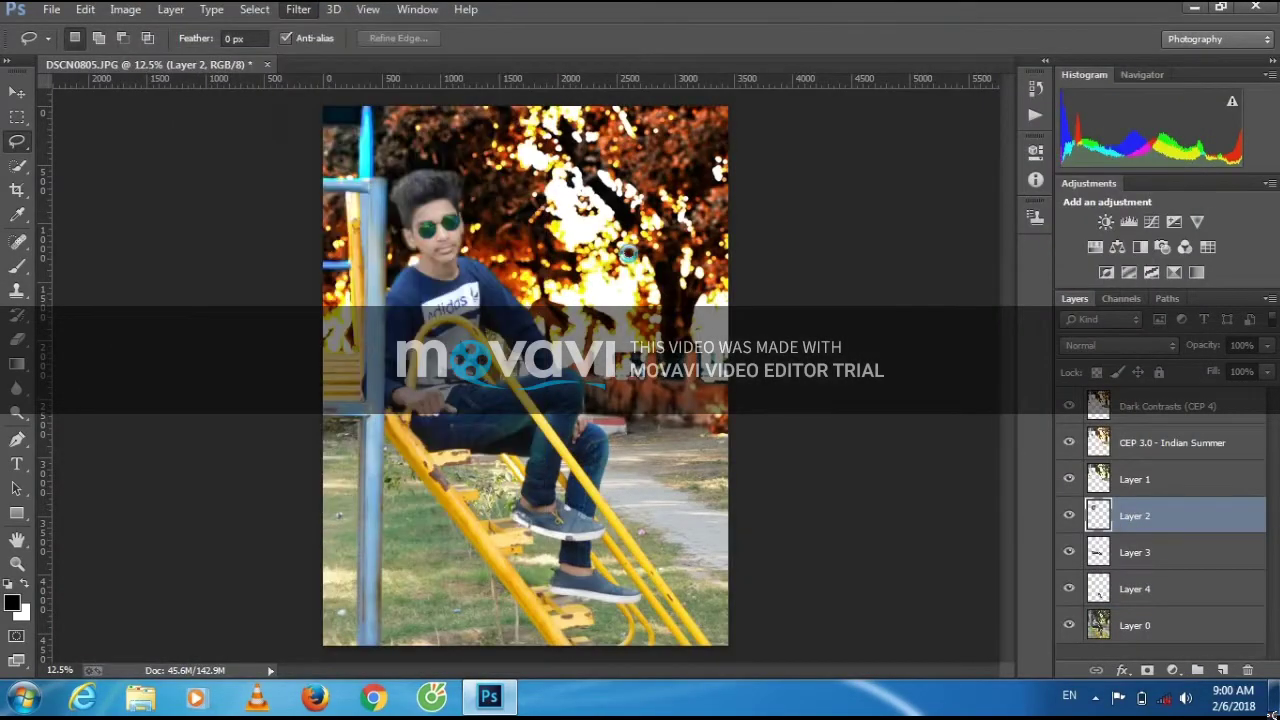
left_click_drag(1037, 497, 1105, 497)
Apply the Camera Raw change to the face and erase stray edges on Layer 2.
left_click(1129, 645)
scroll(890, 486, "up", 1)
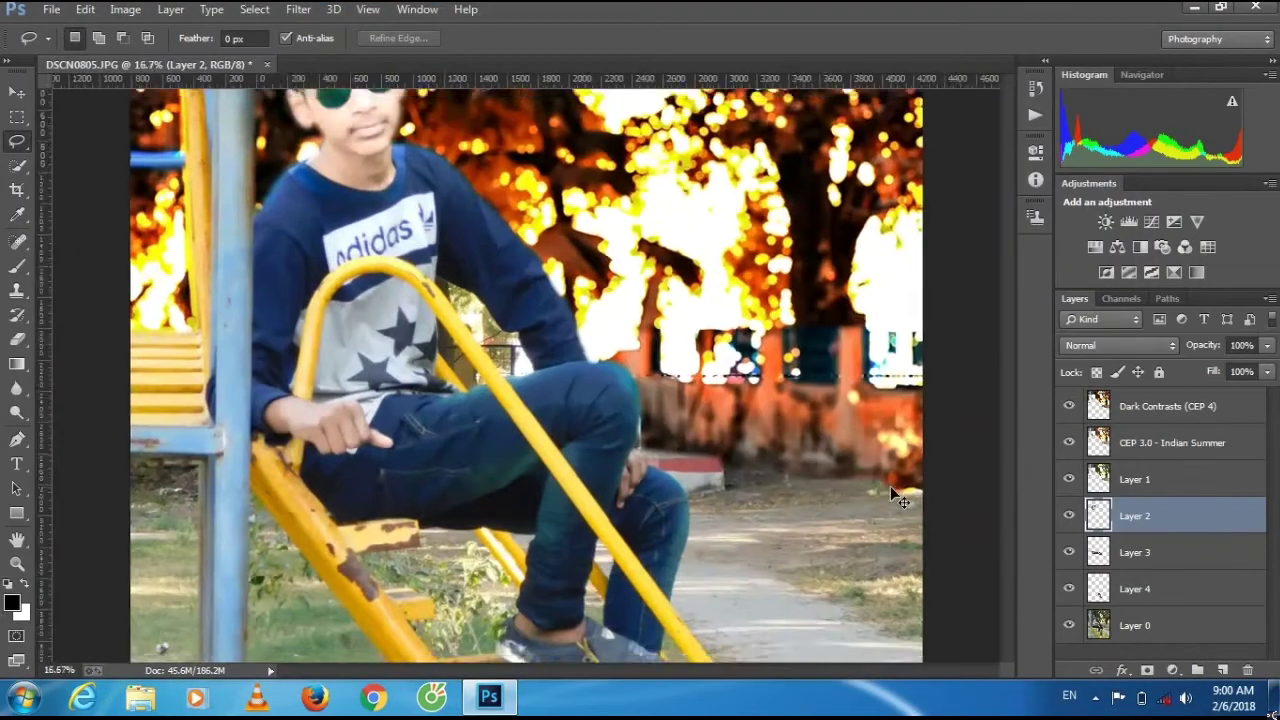
scroll(890, 486, "up", 2)
scroll(980, 468, "up", 2)
scroll(443, 386, "up", 5)
key("e")
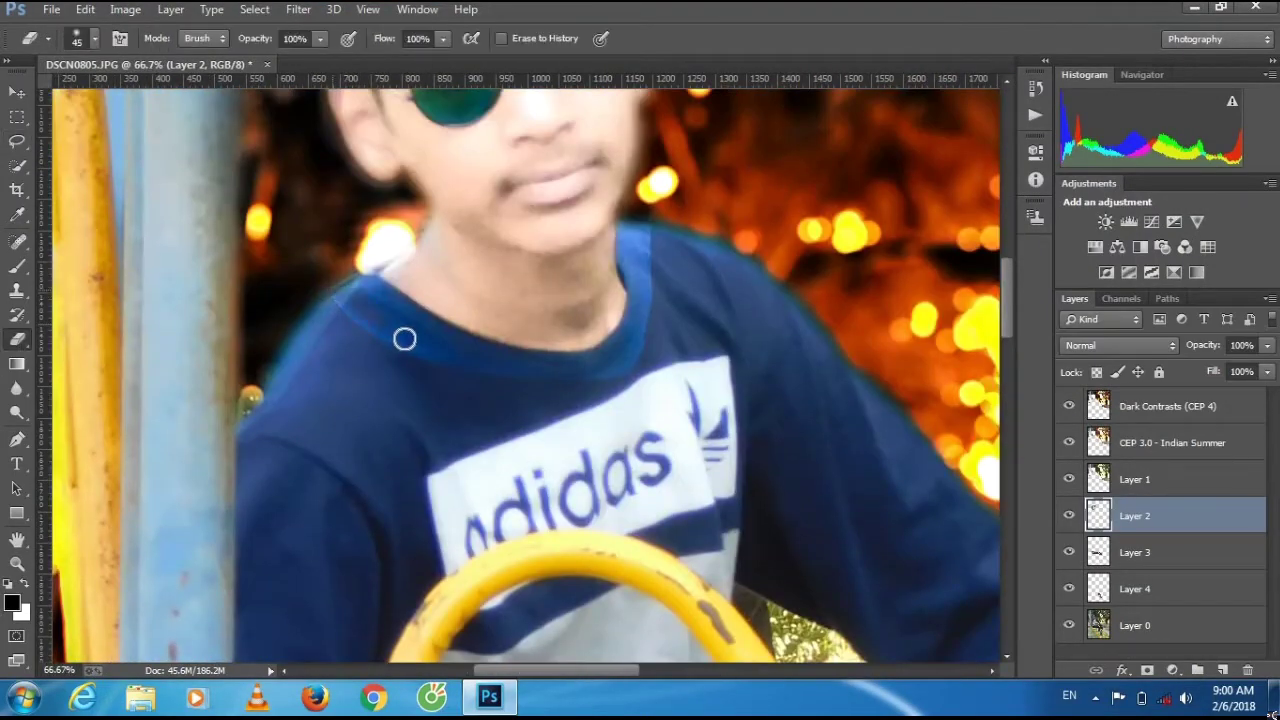
scroll(640, 343, "up", 3)
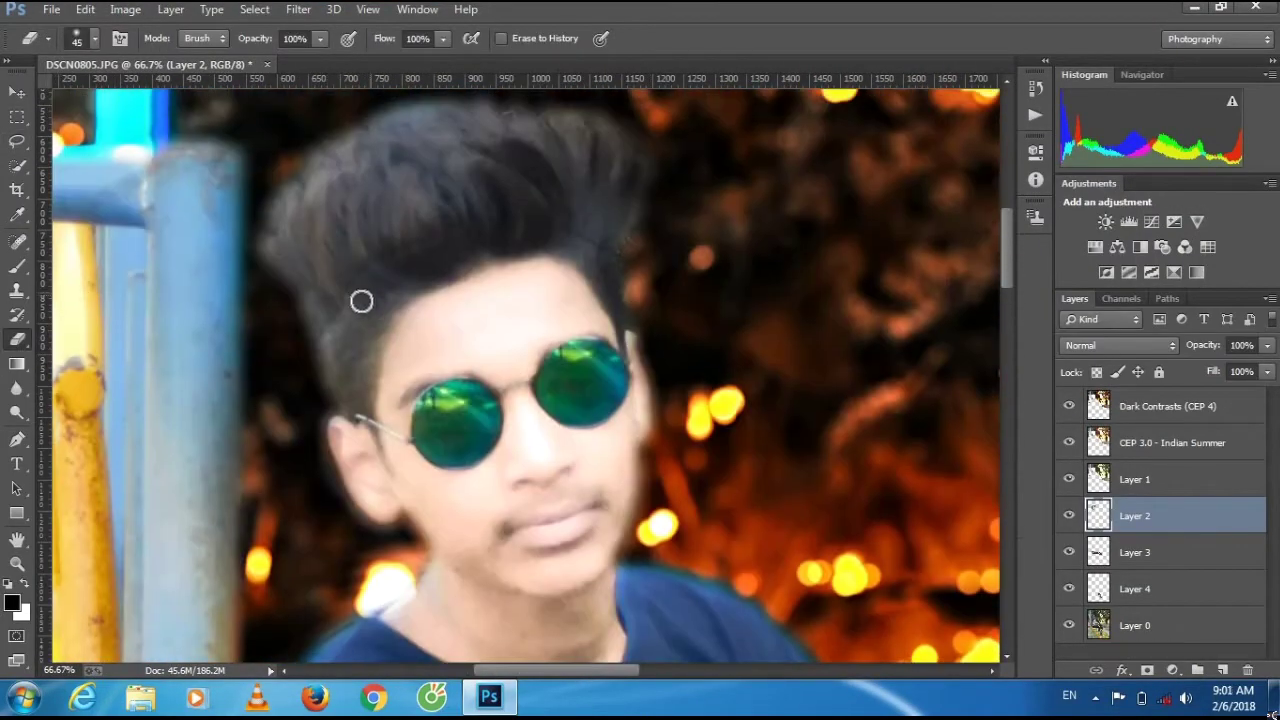
scroll(630, 268, "down", 3)
scroll(500, 350, "down", 4)
Erase edges on the jeans layer and apply Selective Color to the shoes layer.
key("alt+bracketleft")
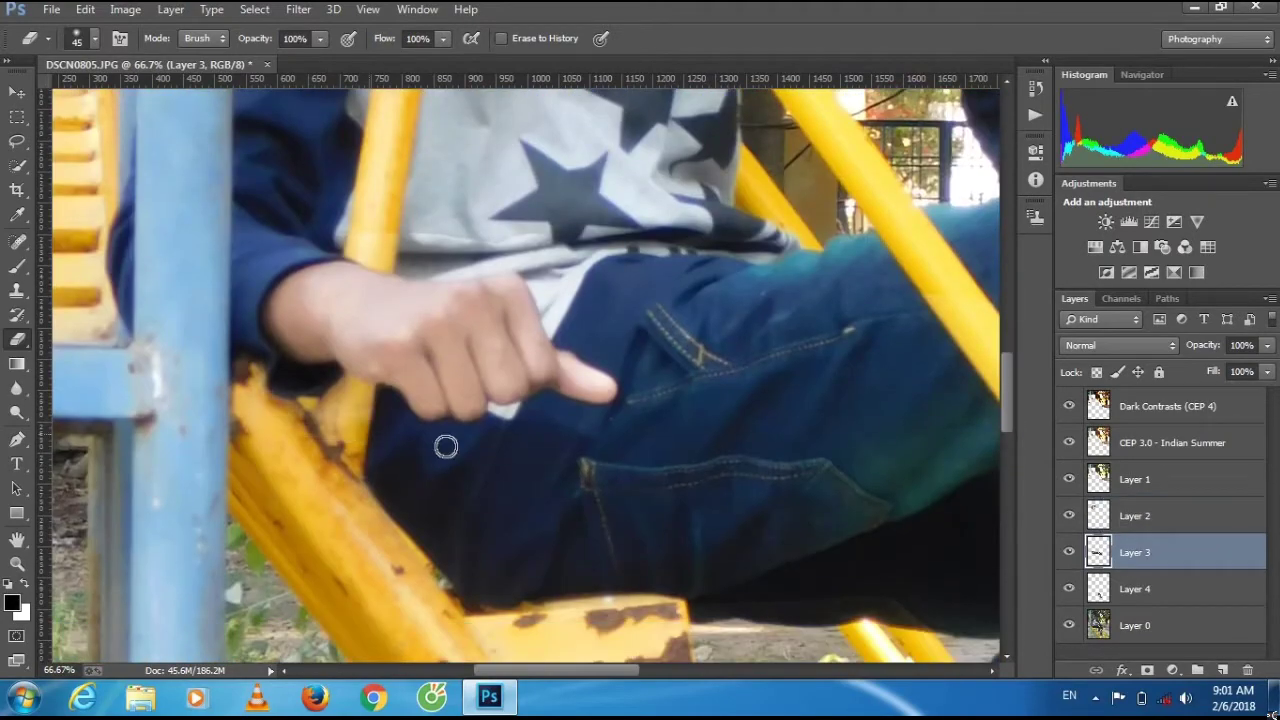
scroll(801, 559, "down", 1)
scroll(801, 559, "down", 3)
left_click(125, 9)
left_click(428, 334)
left_click(1063, 271)
left_click(1134, 589)
left_click(125, 9)
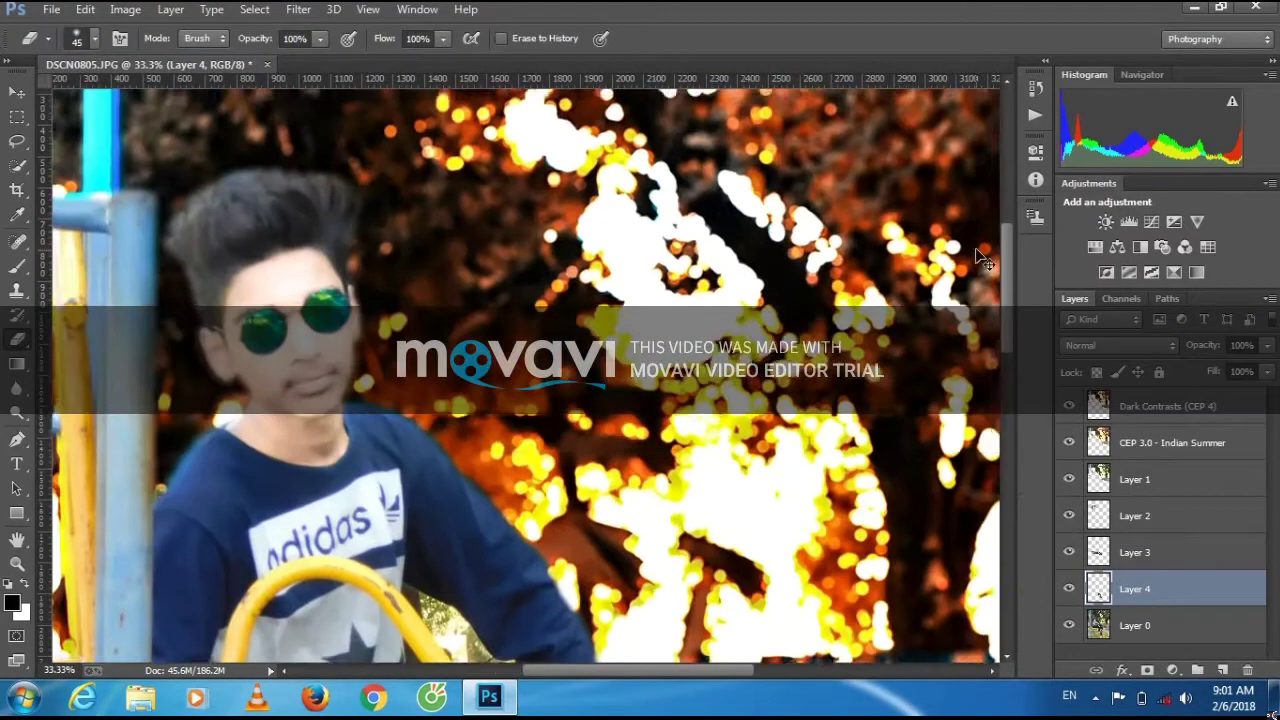
Set up a red brush at size 47 with lowered opacity.
scroll(983, 258, "up", 2)
key("b")
left_click(12, 602)
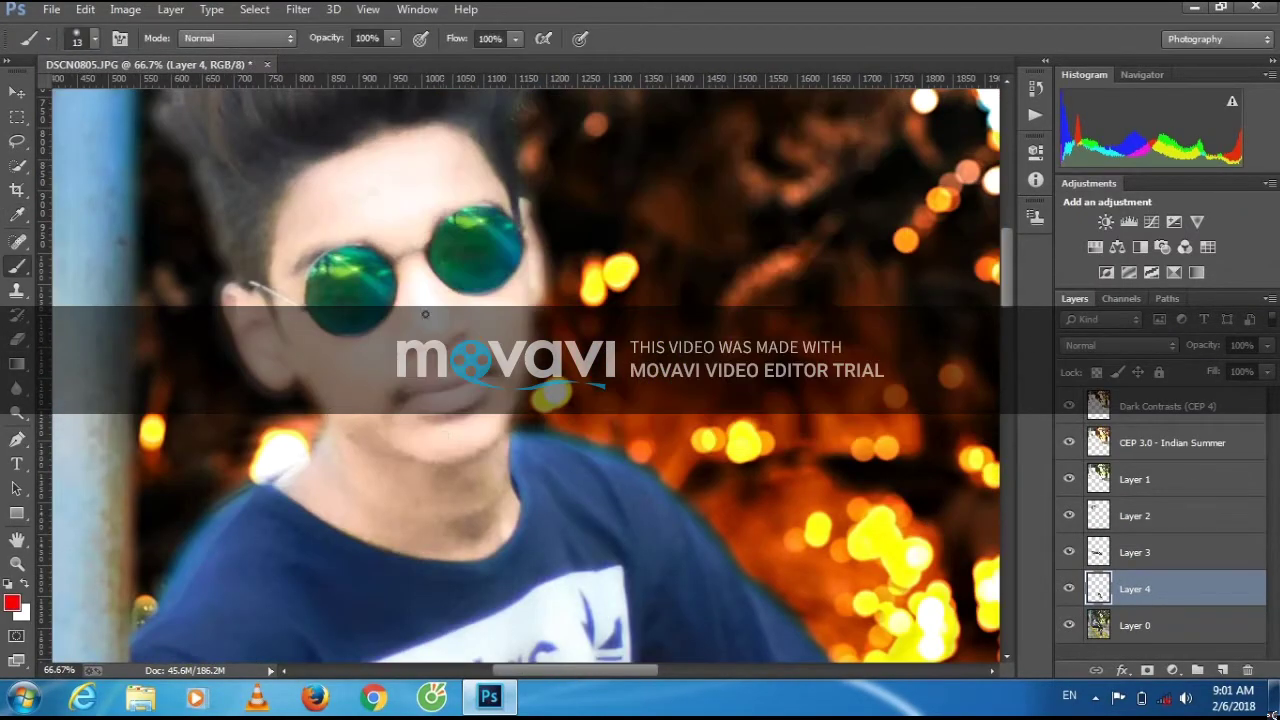
key("Return")
right_click(457, 414)
key("Return")
left_click_drag(392, 38, 300, 64)
Move up to the face layer, try Quick Selection, then select the top layer.
key("alt+bracketright")
key("alt+bracketright")
scroll(757, 482, "down", 5)
scroll(550, 180, "up", 2)
scroll(550, 180, "up", 2)
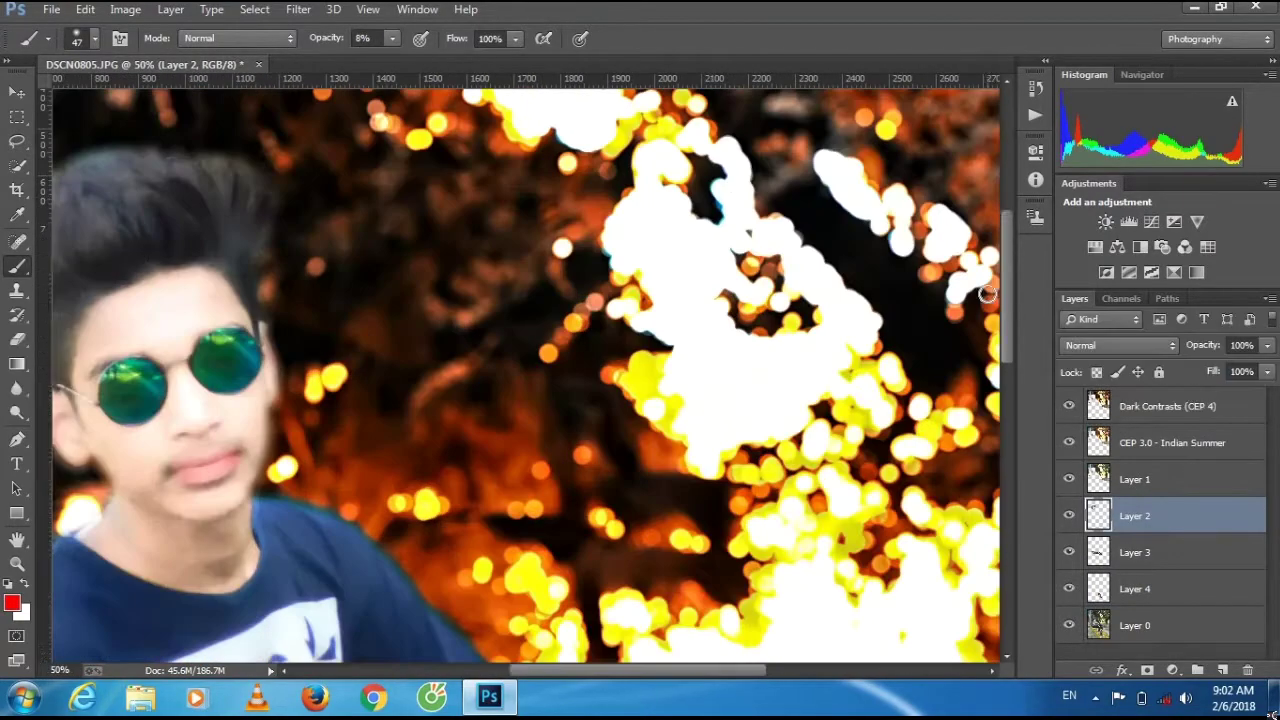
key("w")
scroll(577, 288, "down", 1)
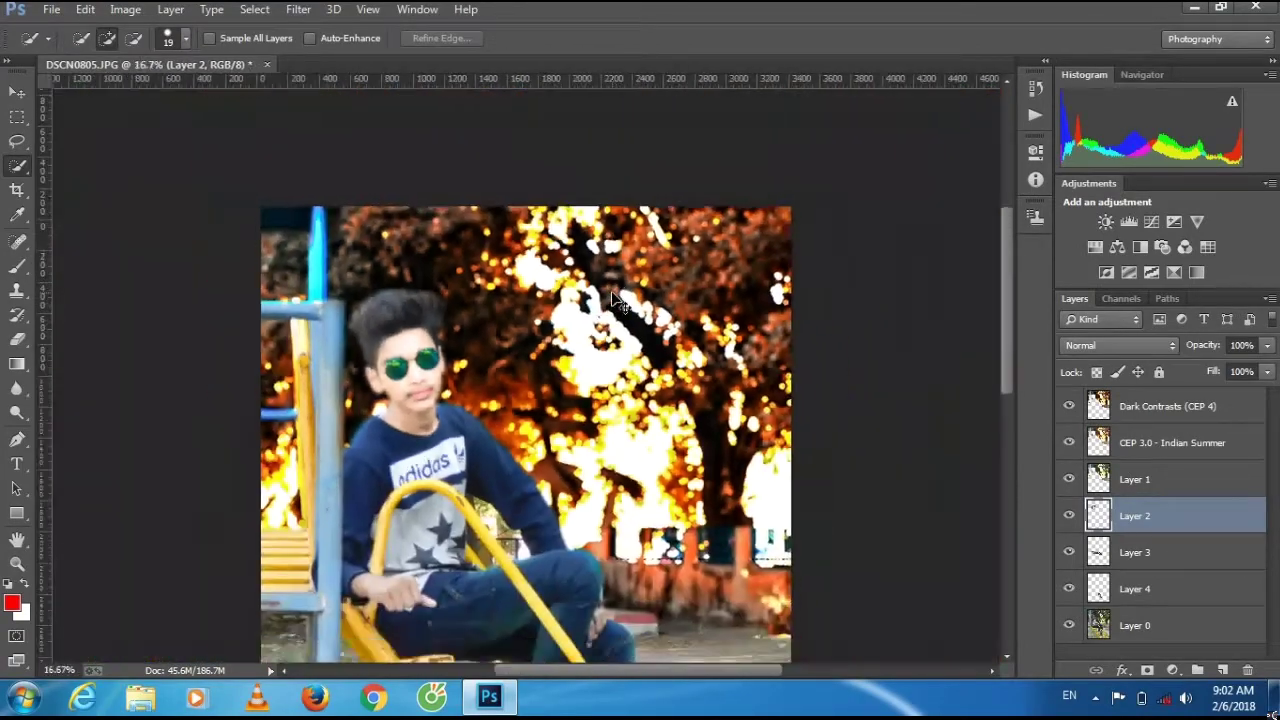
scroll(577, 288, "down", 1)
key("alt+period")
left_click(50, 9)
Place the diwali flare image, enlarge it over the treetops, and blend it in Screen mode.
left_click(150, 279)
left_click(88, 360)
double_click(309, 123)
double_click(737, 537)
left_click_drag(748, 514, 900, 640)
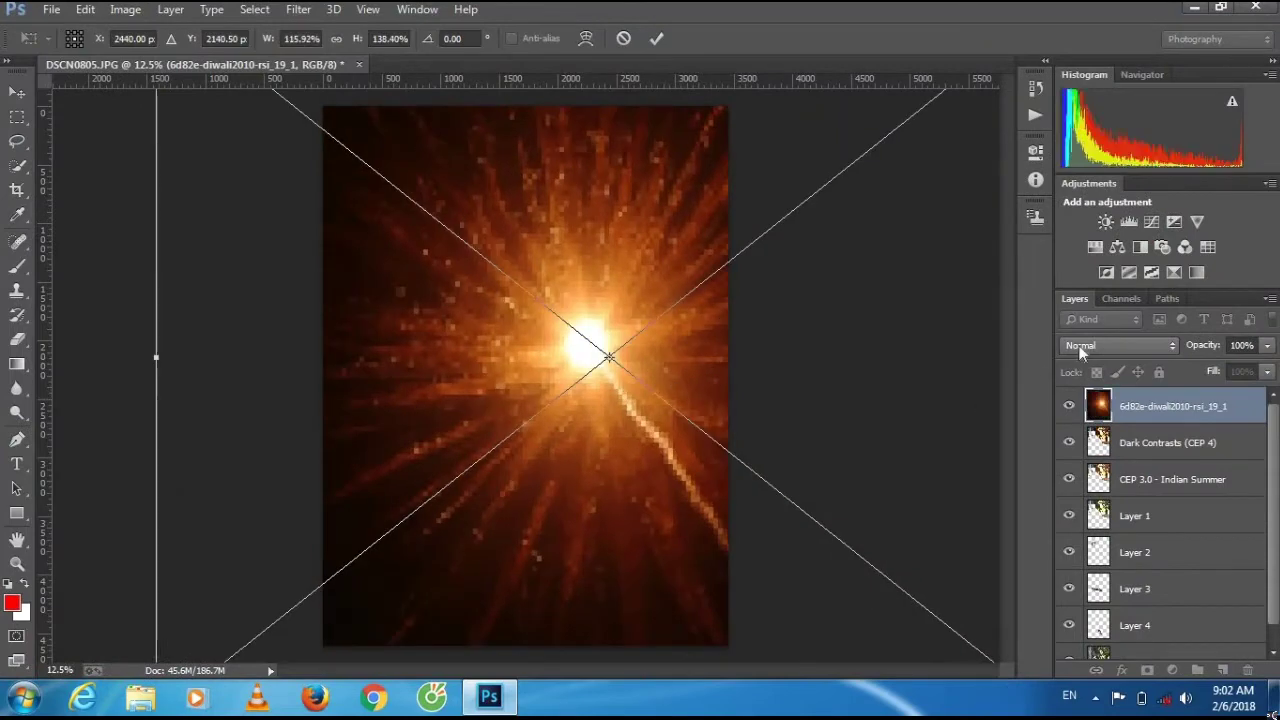
left_click(1120, 345)
left_click(1100, 190)
left_click_drag(800, 157, 815, 150)
left_click_drag(540, 430, 563, 449)
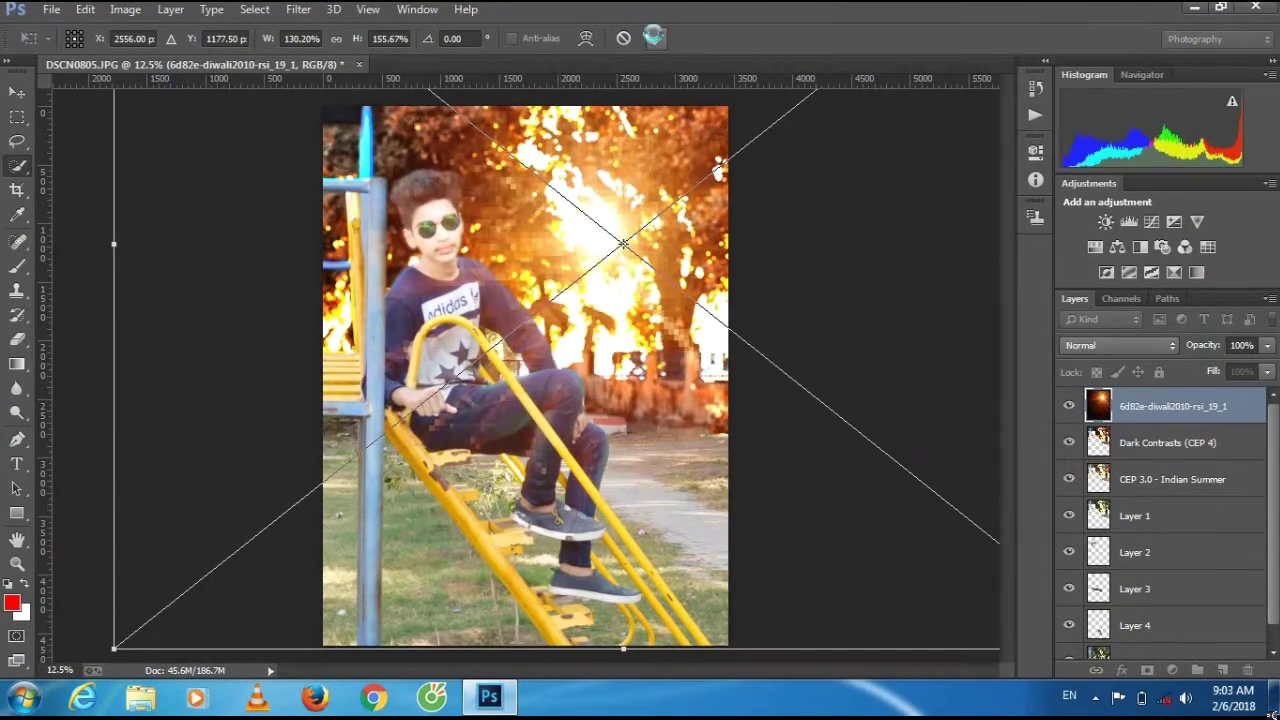
Blur the flare with a Gaussian Blur of radius 14.1.
key("Return")
left_click(298, 9)
left_click(608, 366)
left_click_drag(790, 522, 845, 528)
left_click(974, 276)
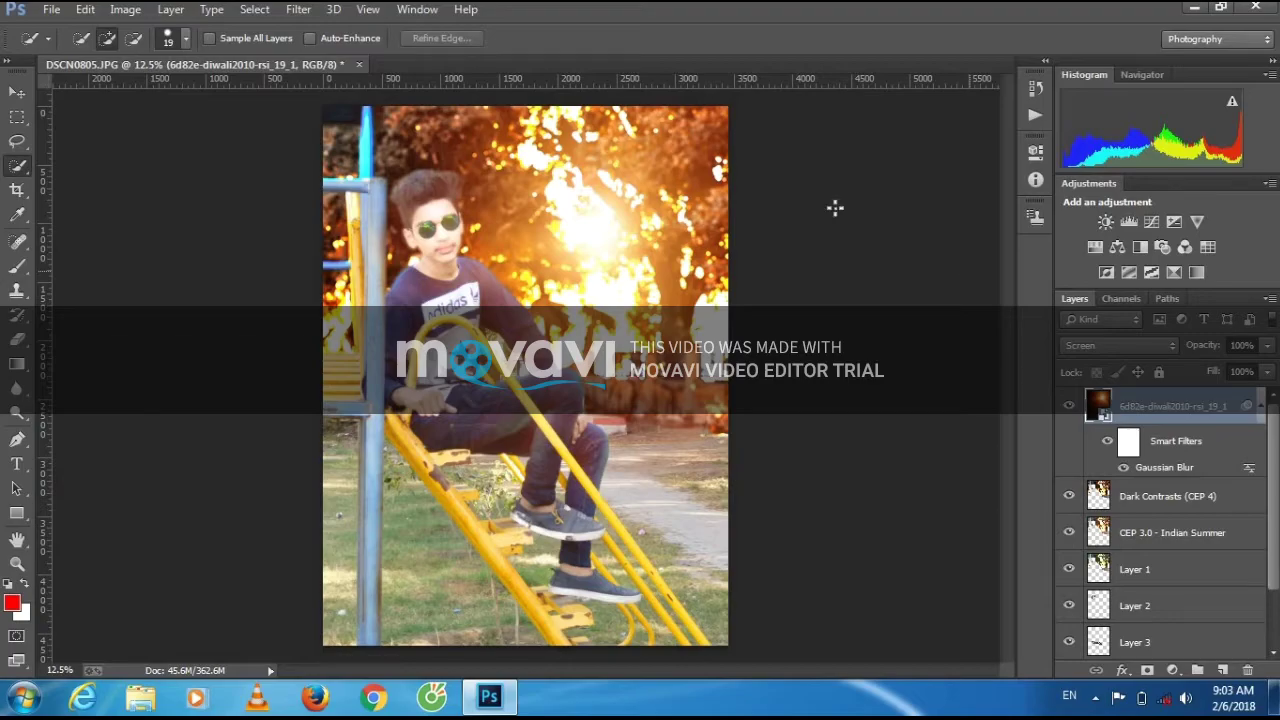
Place the sparks image img-20151215-wa0154 and start enlarging it over the photo.
left_click(51, 9)
left_click(57, 277)
left_click_drag(1266, 110, 1268, 420)
double_click(866, 400)
mouse_move(729, 243)
left_mouse_down()
mouse_move(365, 193)
mouse_move(311, 603)
mouse_move(191, 340)
mouse_move(706, 683)
mouse_move(663, 177)
mouse_move(737, 88)
left_mouse_up()
key("ctrl+minus")
left_click(1118, 345)
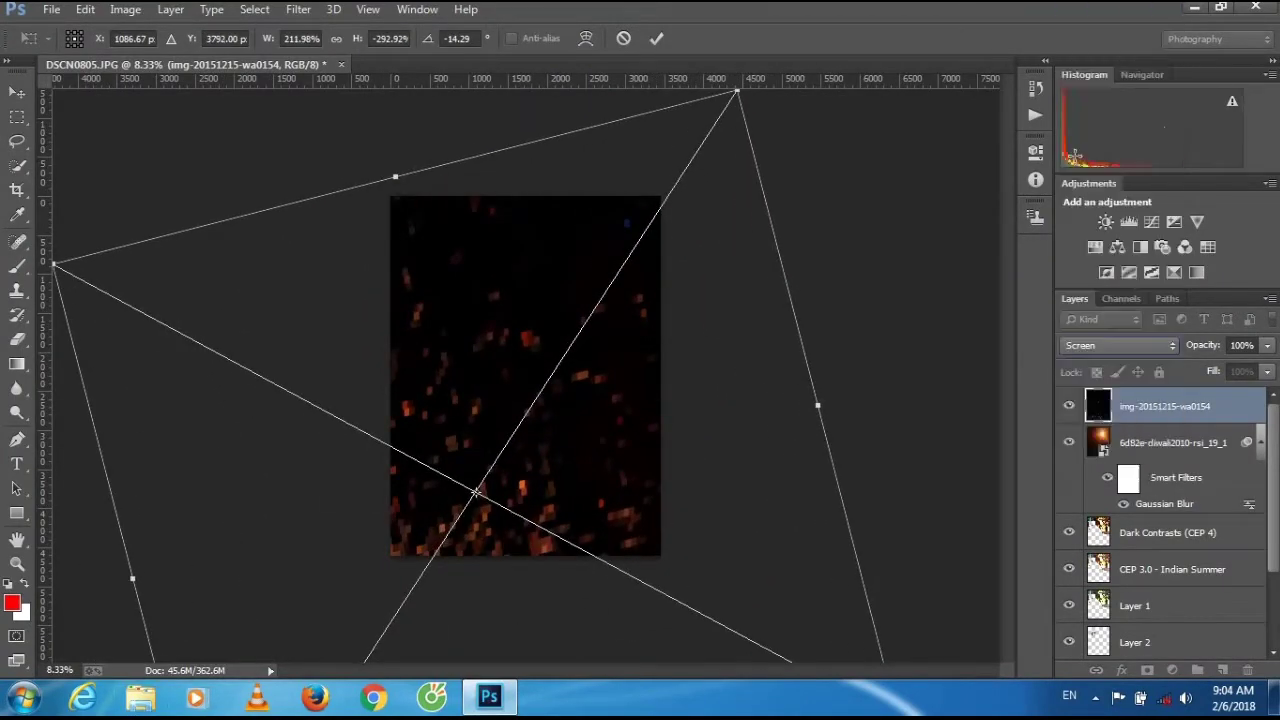
Blend the sparks in Screen mode, commit, rasterize, and set the eraser to 296.
left_click(1077, 157)
key("Return")
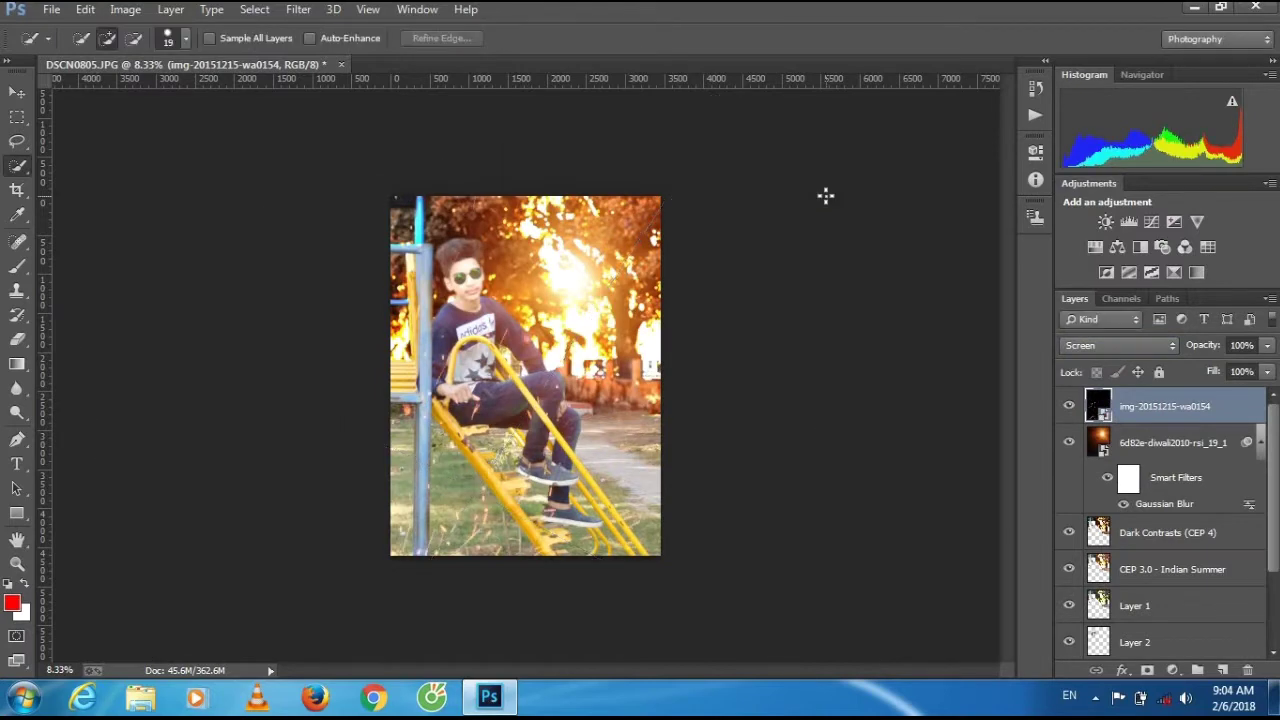
key("ctrl+plus")
key("ctrl+plus")
key("e")
left_click(399, 267)
key("Return")
right_click(399, 267)
left_click_drag(432, 309, 482, 309)
key("Return")
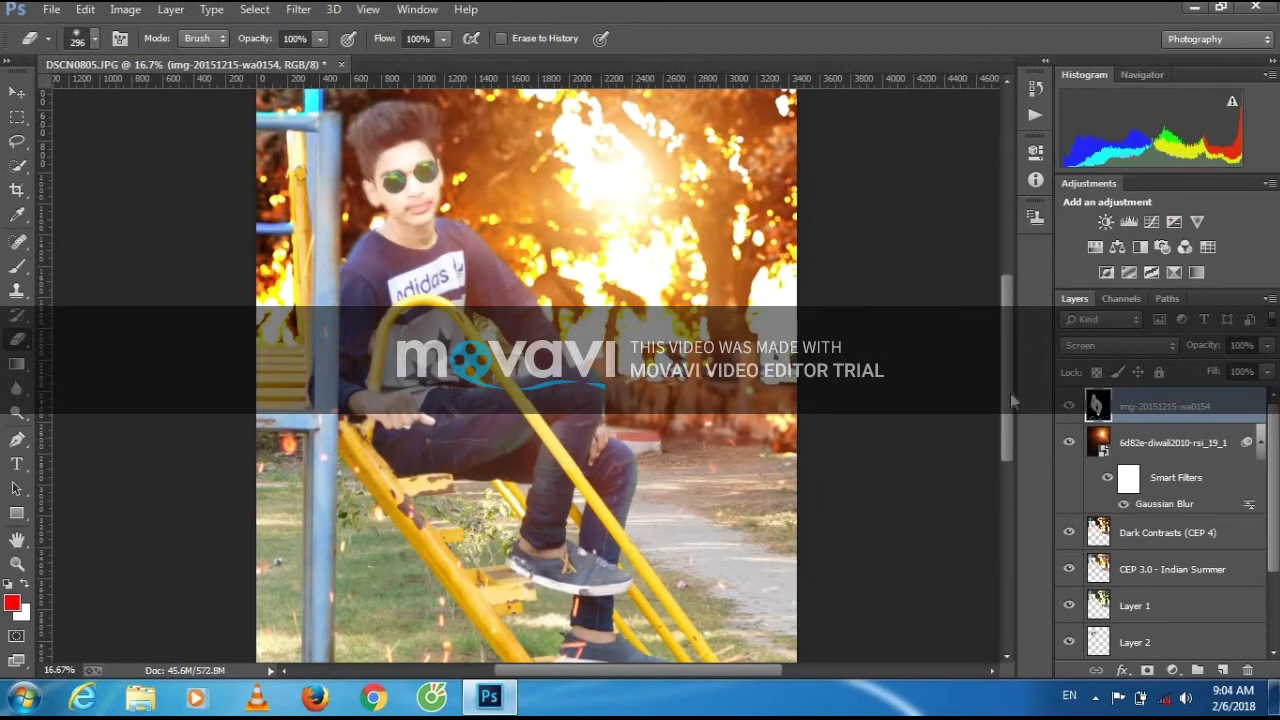
Drop the sparks layer to 70% opacity, duplicate it, and shift the copy up-left.
scroll(565, 300, "down", 3)
key("ctrl+minus")
left_click(298, 9)
left_click(1267, 345)
key("ctrl+j")
key("v")
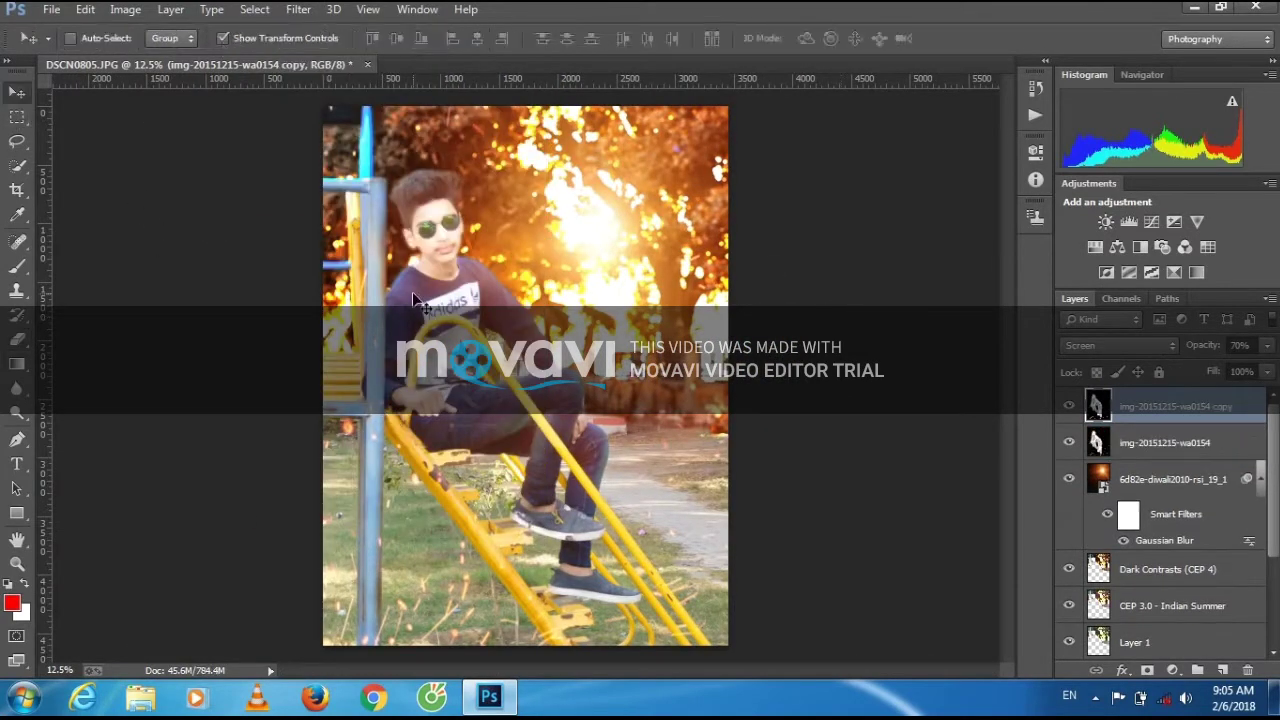
mouse_move(533, 283)
left_mouse_down()
mouse_move(700, 265)
mouse_move(570, 180)
mouse_move(286, 243)
left_mouse_up()
Rotate the sparks copy to -29° and move it up and to the right.
key("ctrl+t")
key("ctrl+minus")
left_click_drag(196, 238, 150, 370)
mouse_move(562, 428)
left_mouse_down()
mouse_move(743, 386)
mouse_move(863, 257)
mouse_move(717, 152)
left_mouse_up()
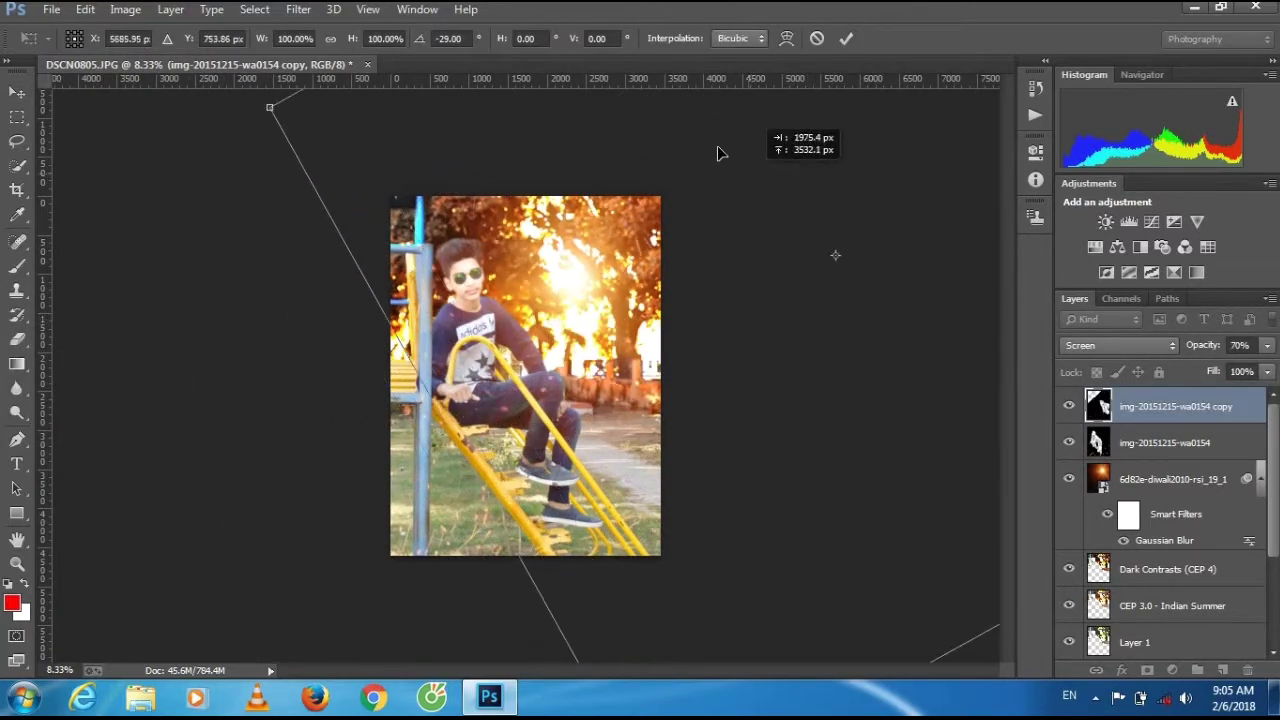
left_click(846, 38)
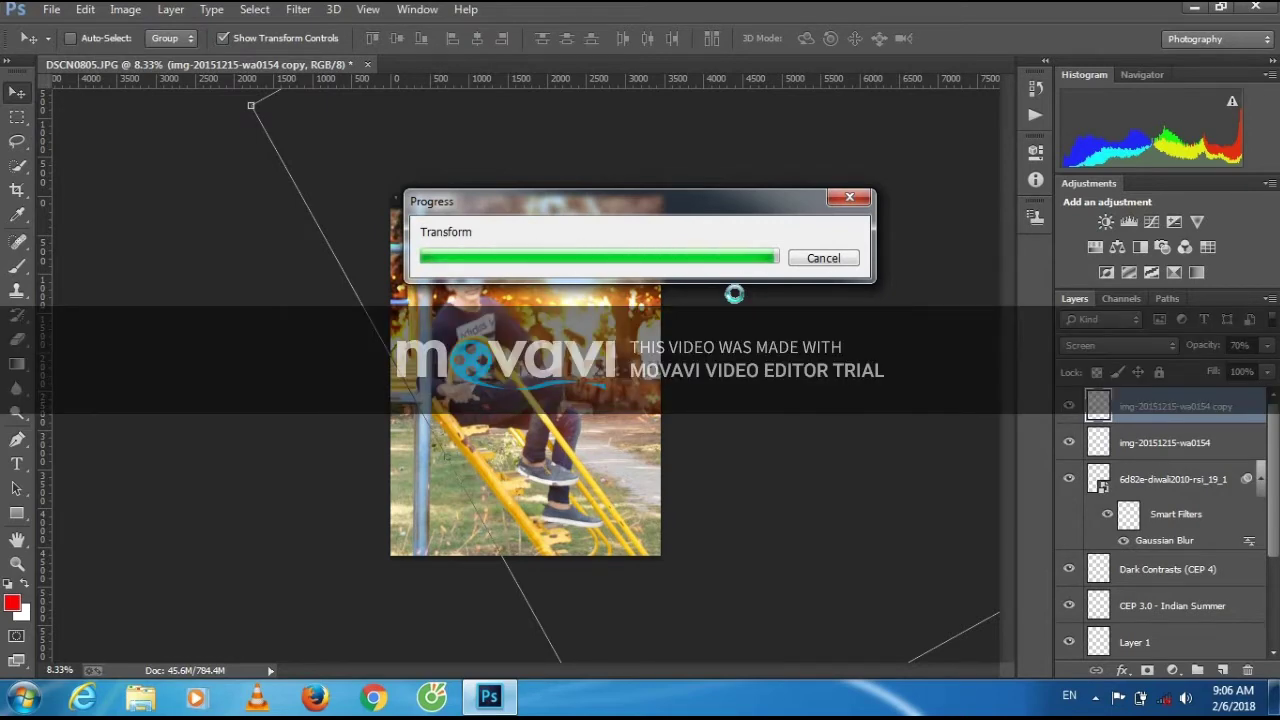
key("ctrl+plus")
Check the whole image, then Merge Visible from the layer's right-click menu.
key("e")
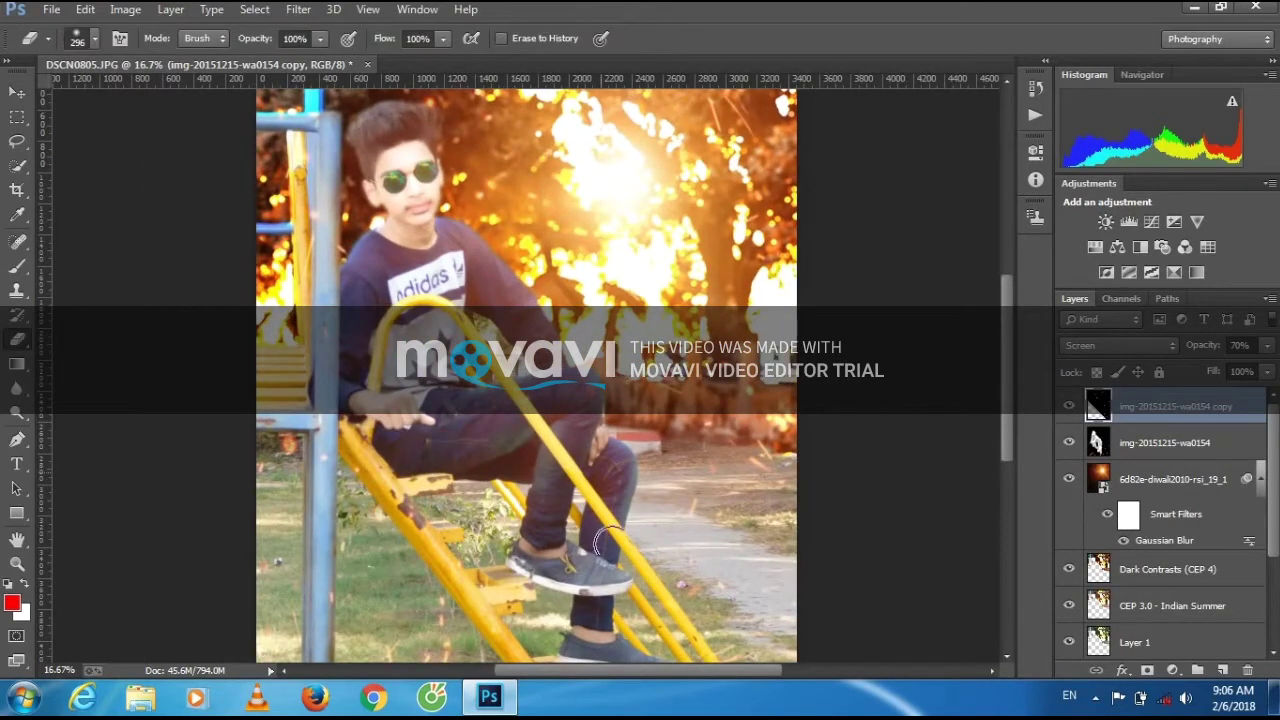
key("ctrl+minus")
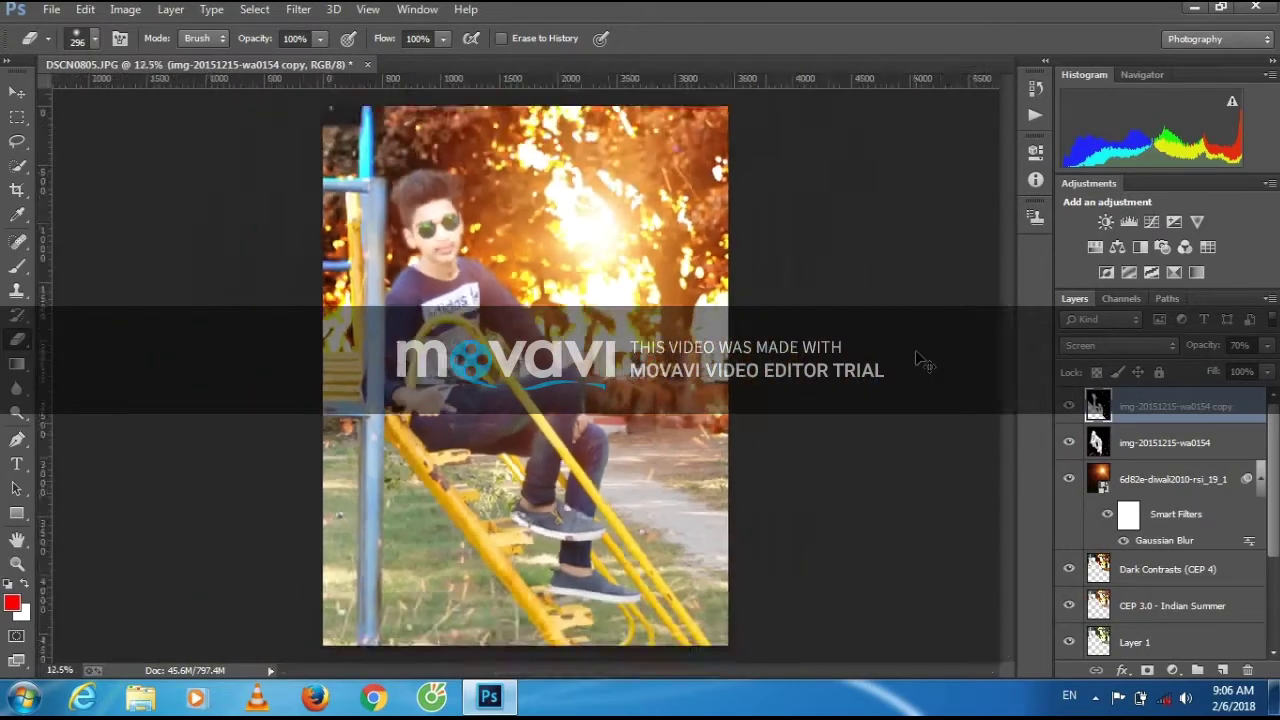
key("ctrl+plus")
key("ctrl+plus")
key("ctrl+minus")
key("ctrl+minus")
right_click(1140, 411)
left_click(786, 549)
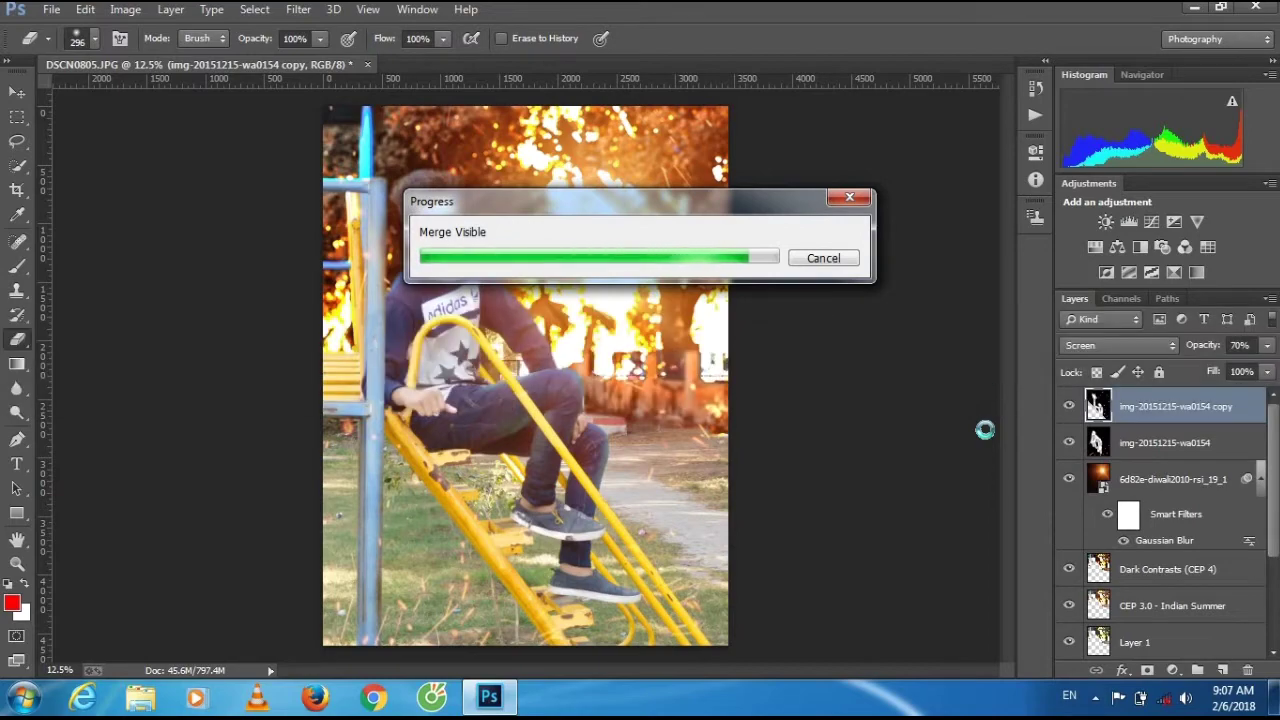
Zoom in on the boy's head and set up the Smudge tool with a 128 brush.
key("ctrl+plus")
key("ctrl+plus")
key("ctrl+plus")
scroll(525, 375, "up", 5)
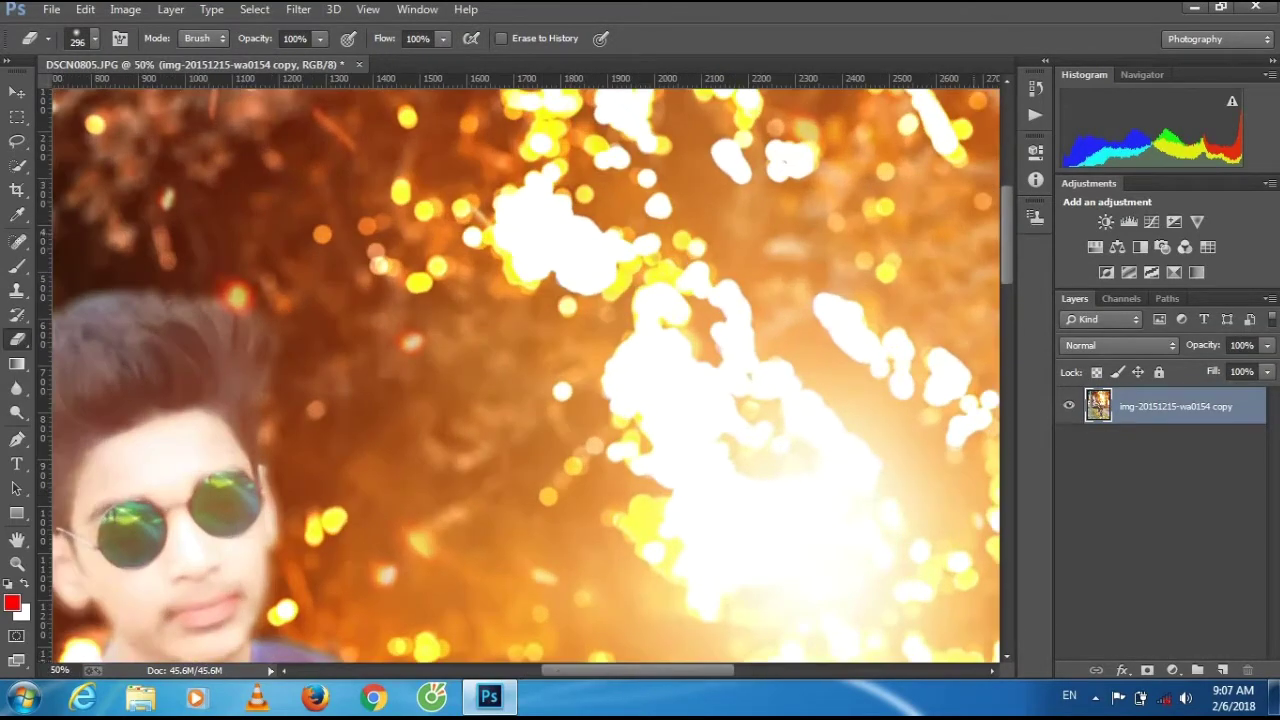
key("r")
right_click(16, 388)
left_click(82, 420)
right_click(192, 410)
left_click_drag(280, 456, 313, 456)
key("Return")
Smudge the hair upward into spikes, then jag the top with a 53 brush.
left_click_drag(300, 300, 290, 232)
scroll(222, 424, "left", 3)
mouse_move(222, 424)
left_mouse_down()
mouse_move(280, 374)
mouse_move(277, 337)
mouse_move(414, 357)
mouse_move(418, 243)
mouse_move(443, 263)
left_mouse_up()
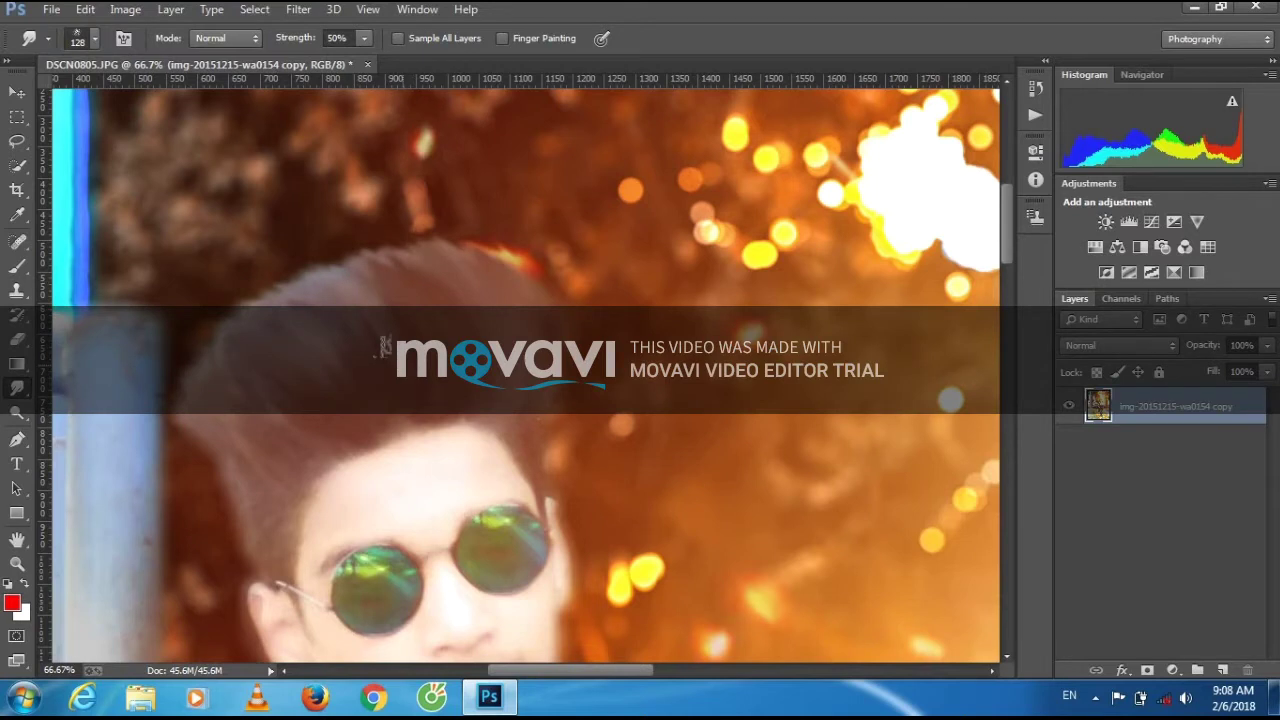
right_click(410, 380)
right_click(213, 346)
key("Return")
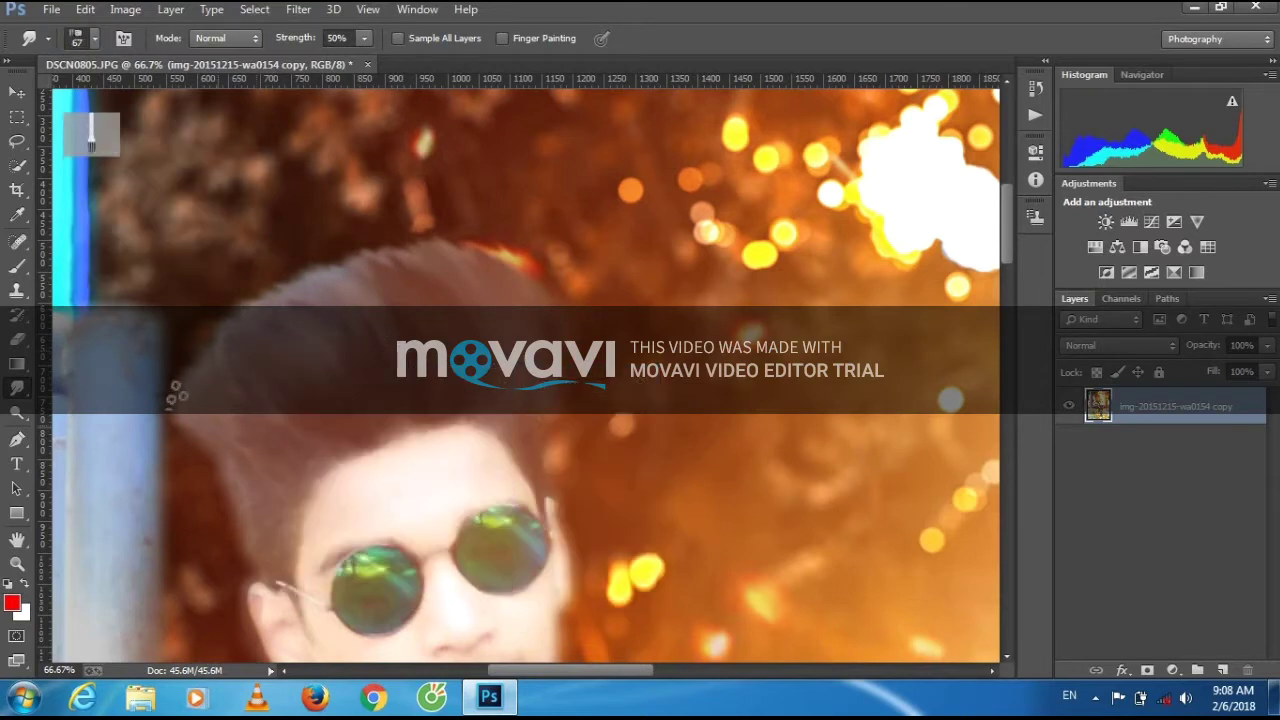
right_click(280, 355)
key("Return")
mouse_move(220, 309)
left_mouse_down()
mouse_move(330, 260)
mouse_move(476, 305)
mouse_move(514, 286)
left_mouse_up()
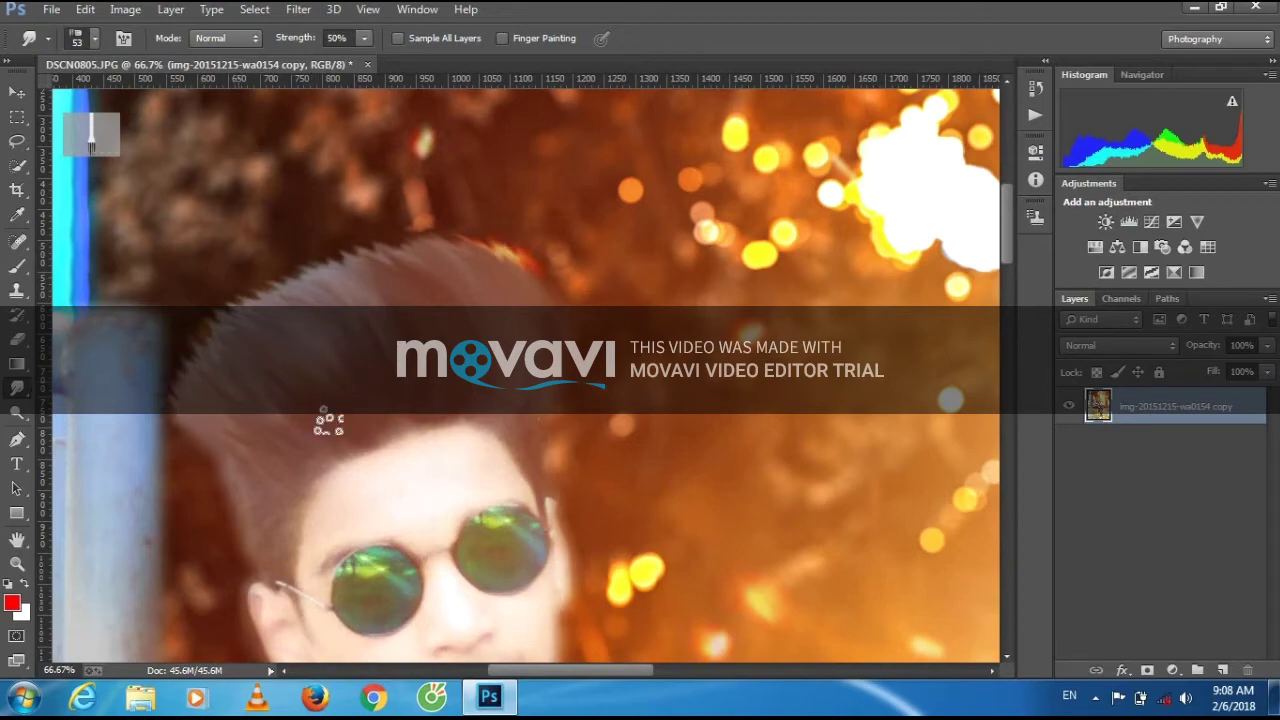
Launch Color Efex Pro 4 from the Nik Collection on the photo.
scroll(328, 424, "down", 2)
scroll(354, 432, "down", 2)
scroll(354, 432, "down", 1)
left_click(298, 9)
left_click(655, 489)
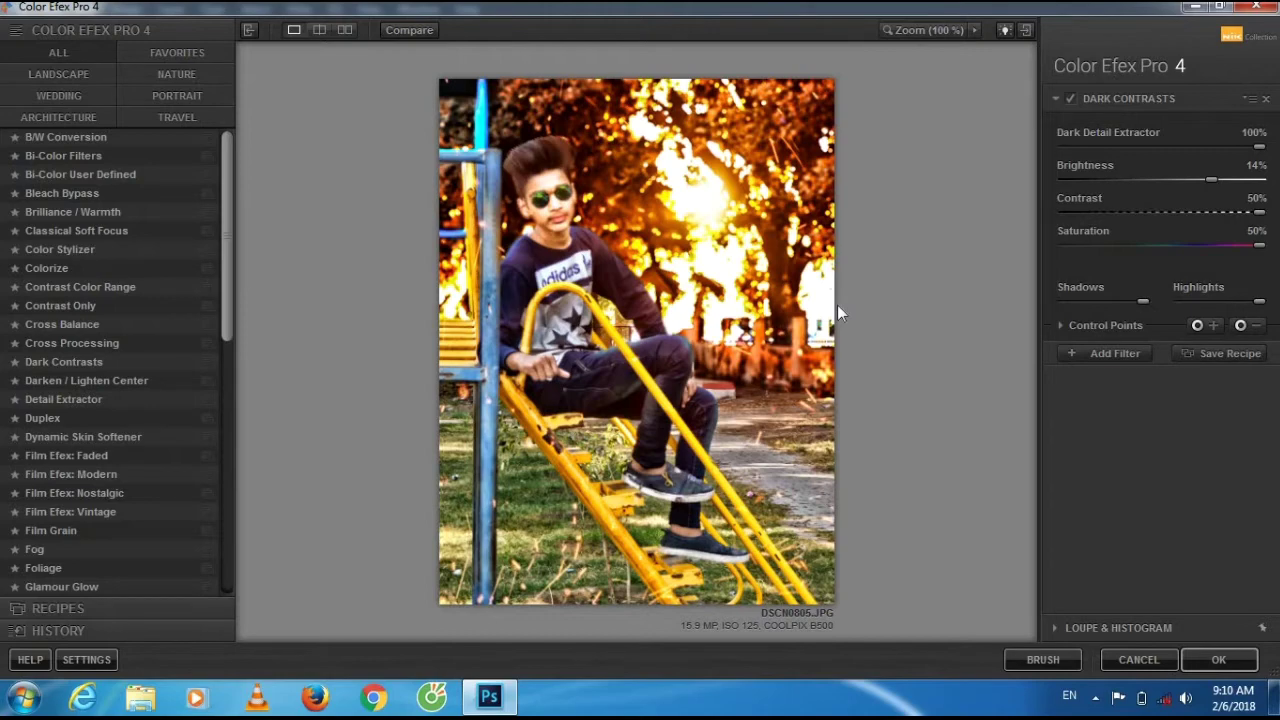
Place Dark Contrasts control points on the boy's forehead, knee and shoe.
key("space")
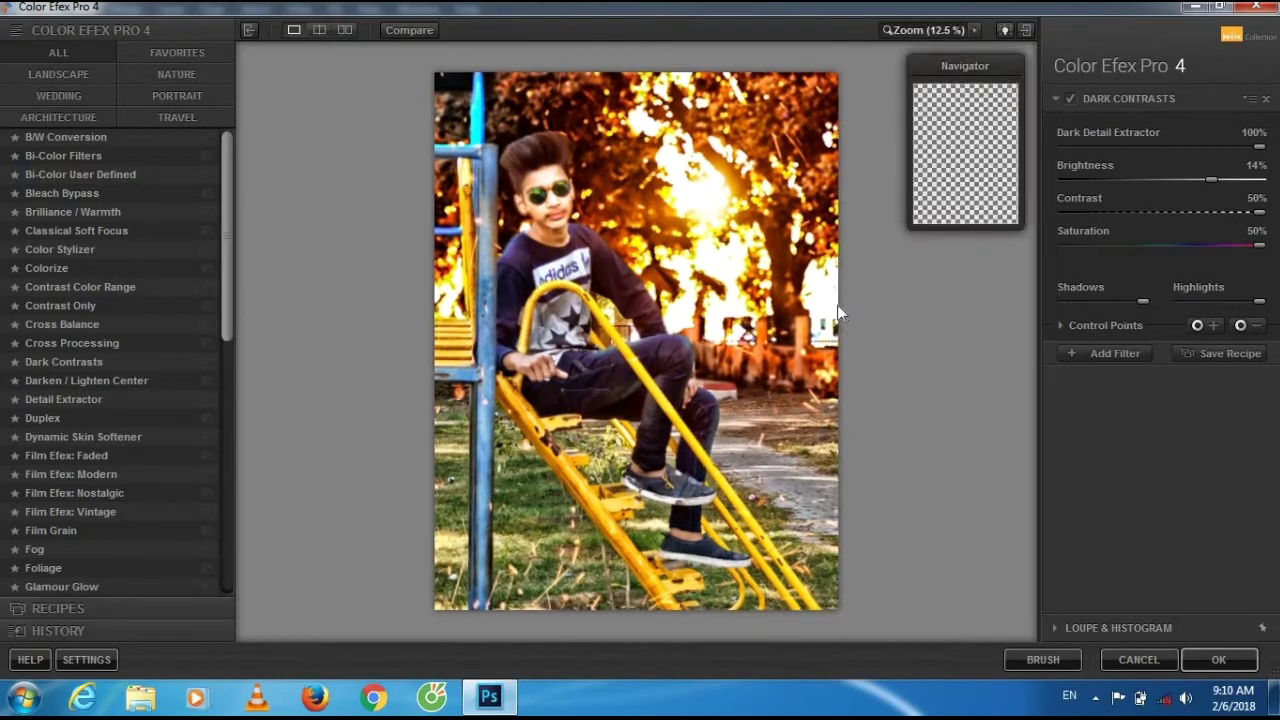
left_click(1240, 325)
left_click(453, 253)
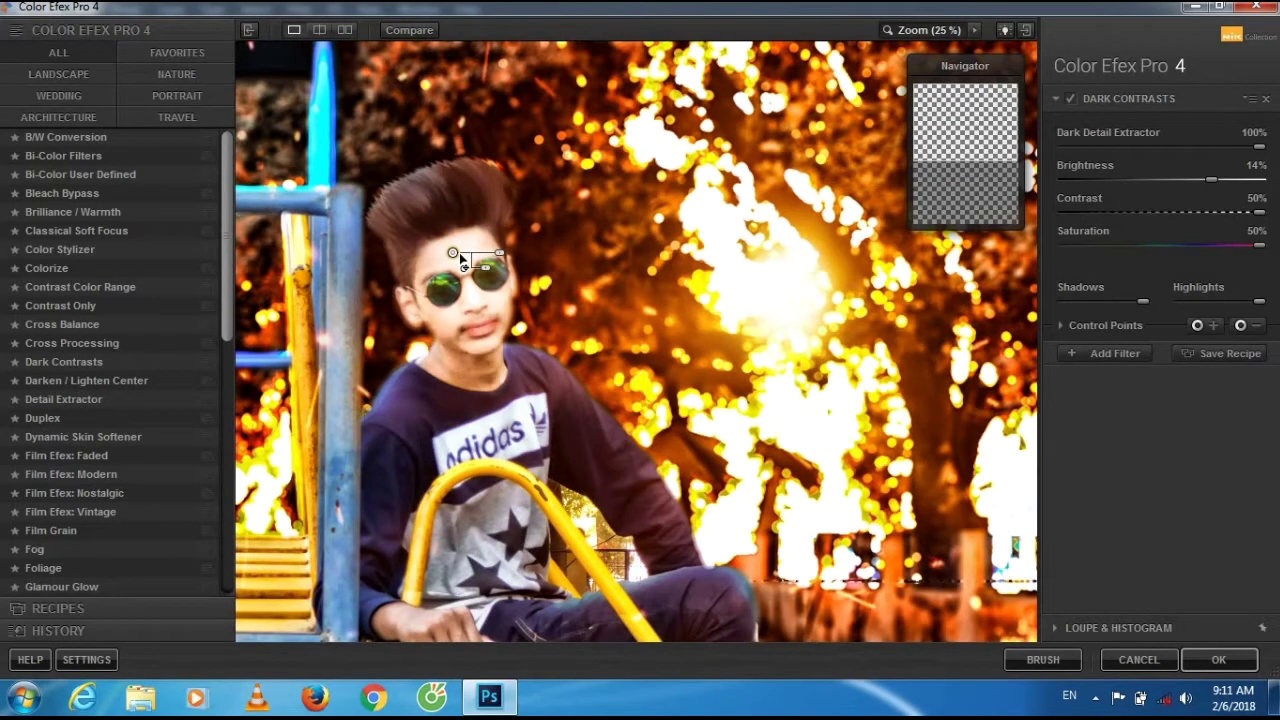
left_click_drag(942, 153, 945, 208)
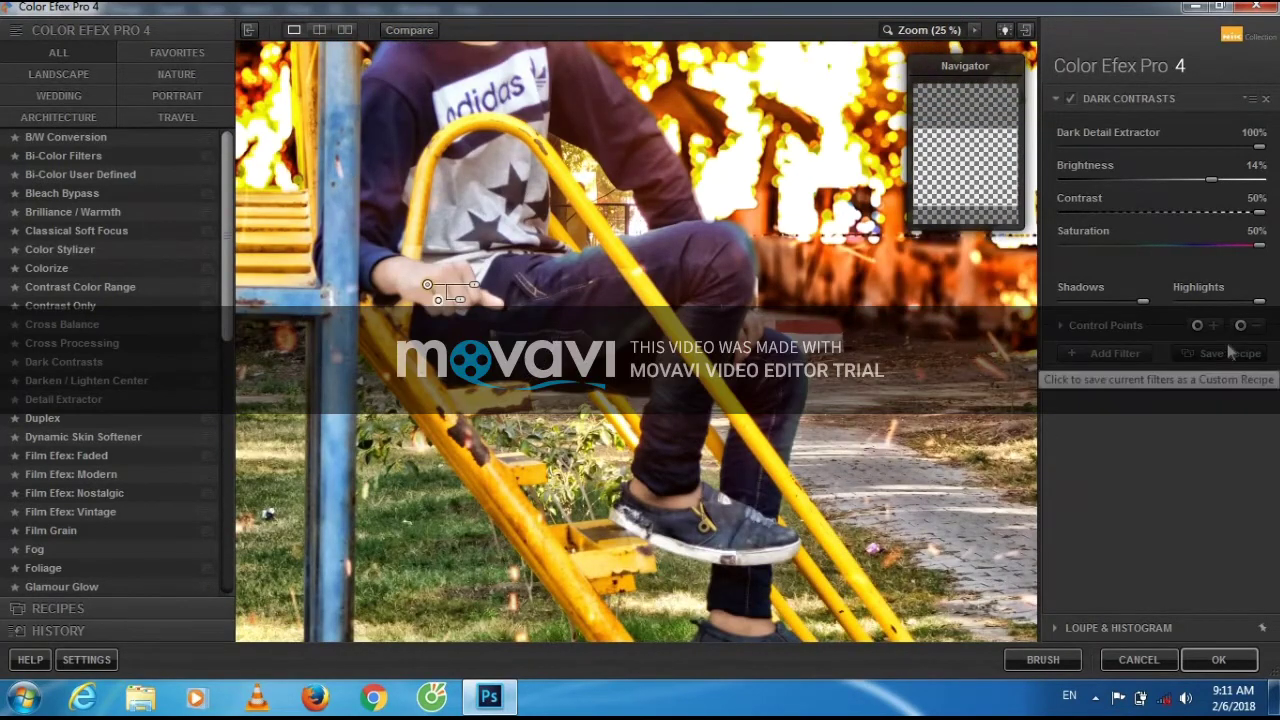
left_click(745, 330)
left_click(1240, 325)
left_click(746, 506)
Lower the Dark Contrasts brightness and apply the filter back to Photoshop.
key("space")
left_click_drag(1211, 180, 1150, 180)
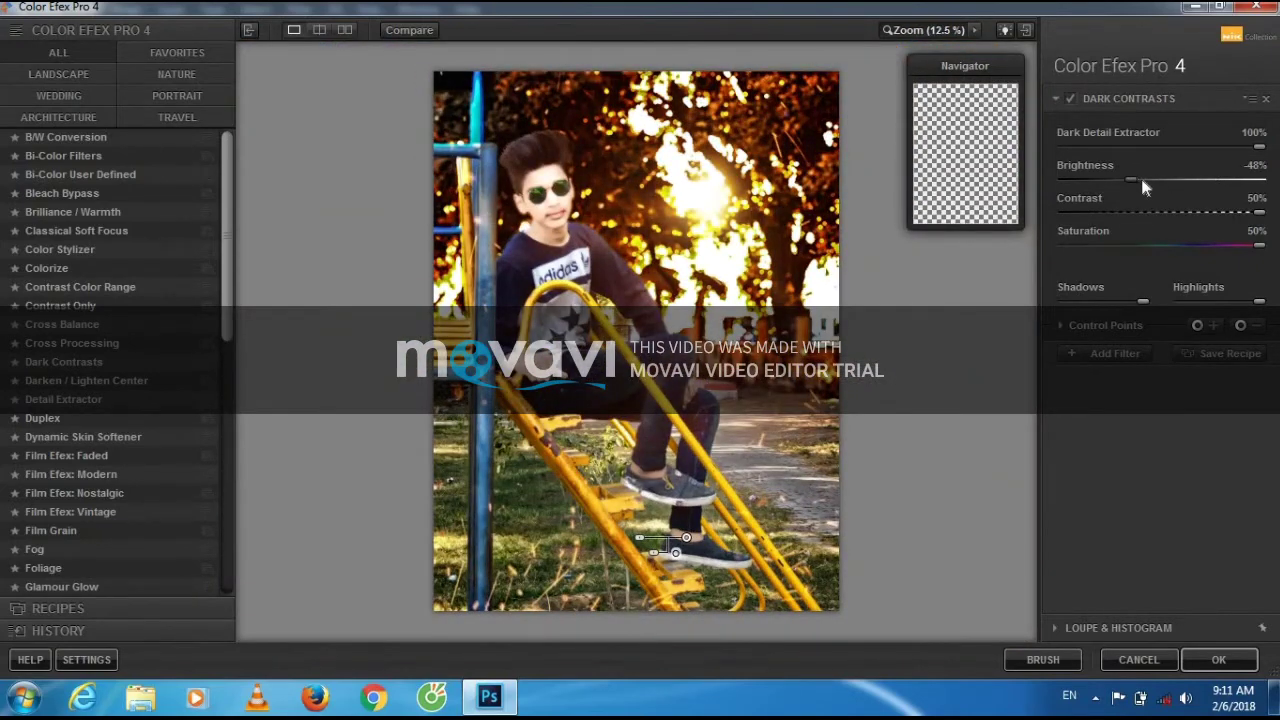
left_click(1218, 659)
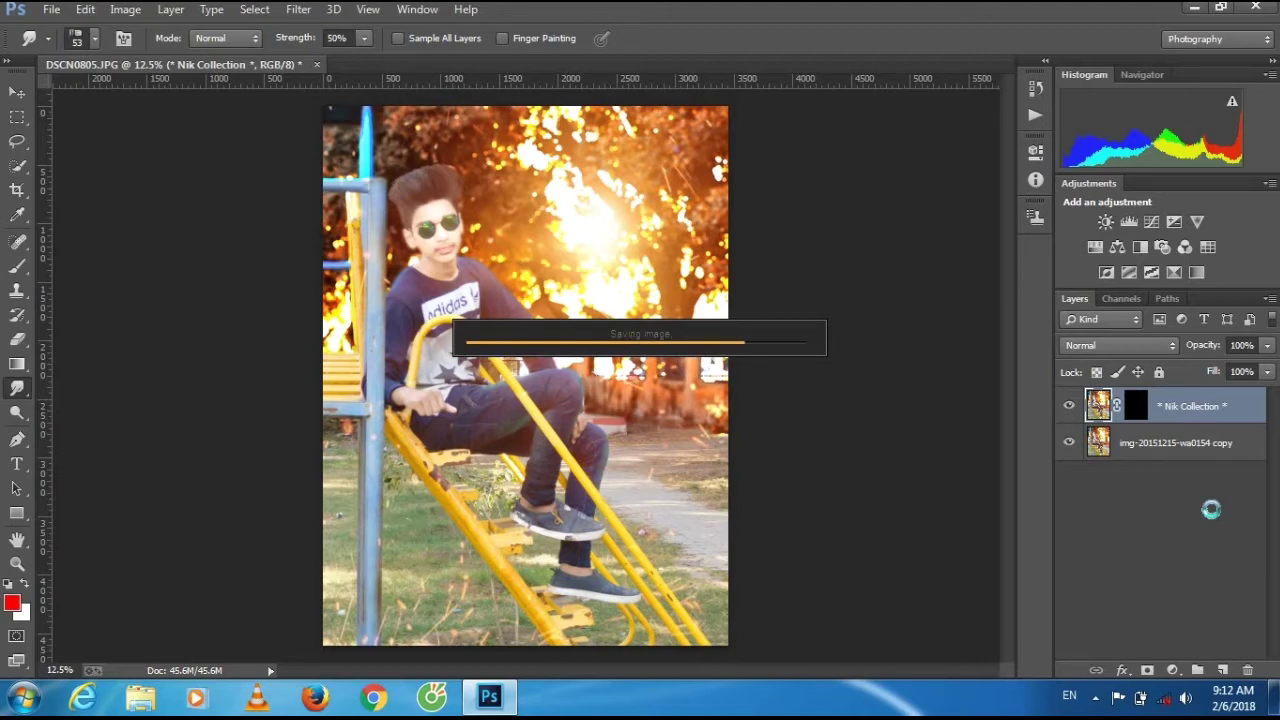
Select both sunglass lenses with Quick Selection and paint them red on a new layer.
key("ctrl+plus")
key("ctrl+plus")
key("ctrl+plus")
key("ctrl+plus")
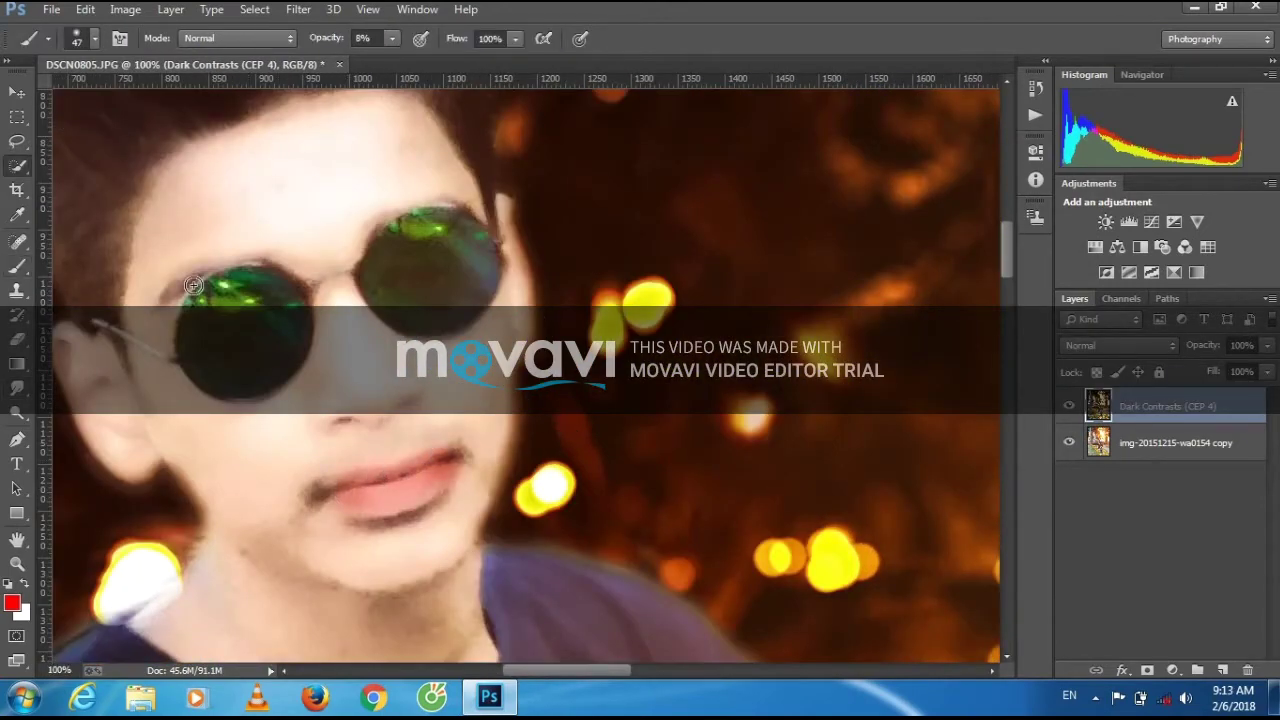
left_click(17, 165)
left_click_drag(406, 268, 513, 274)
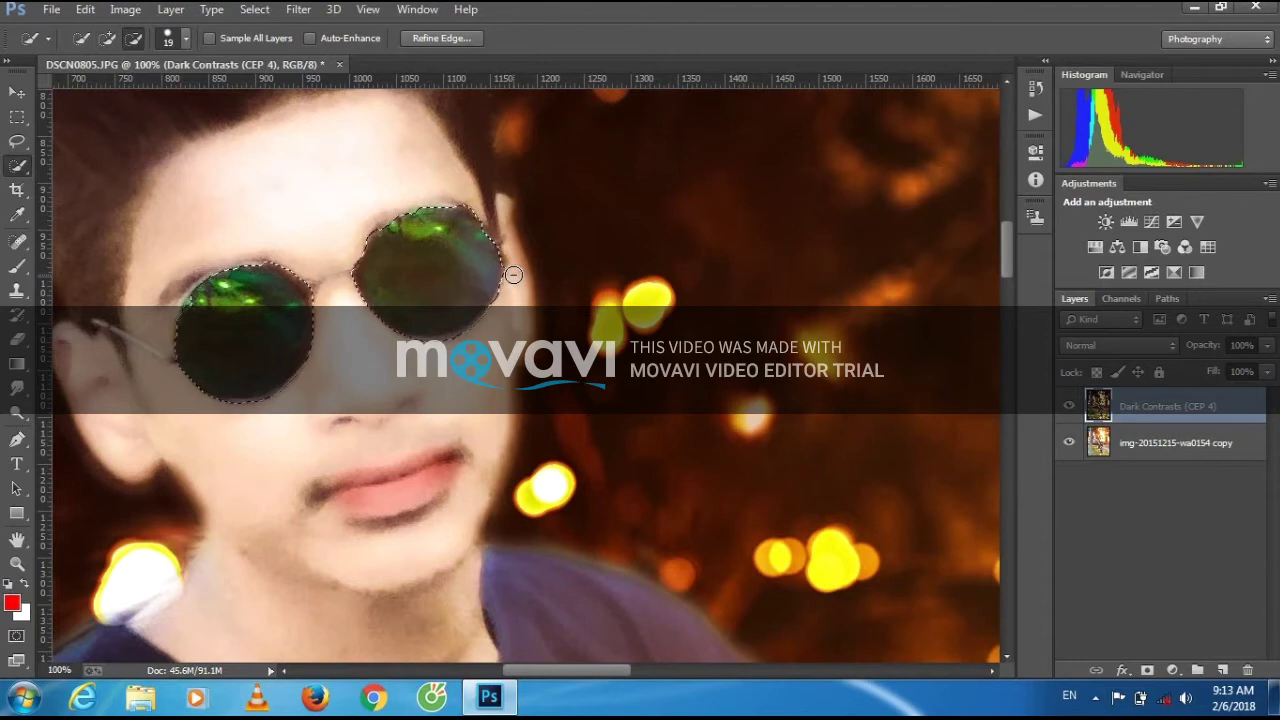
key("ctrl+j")
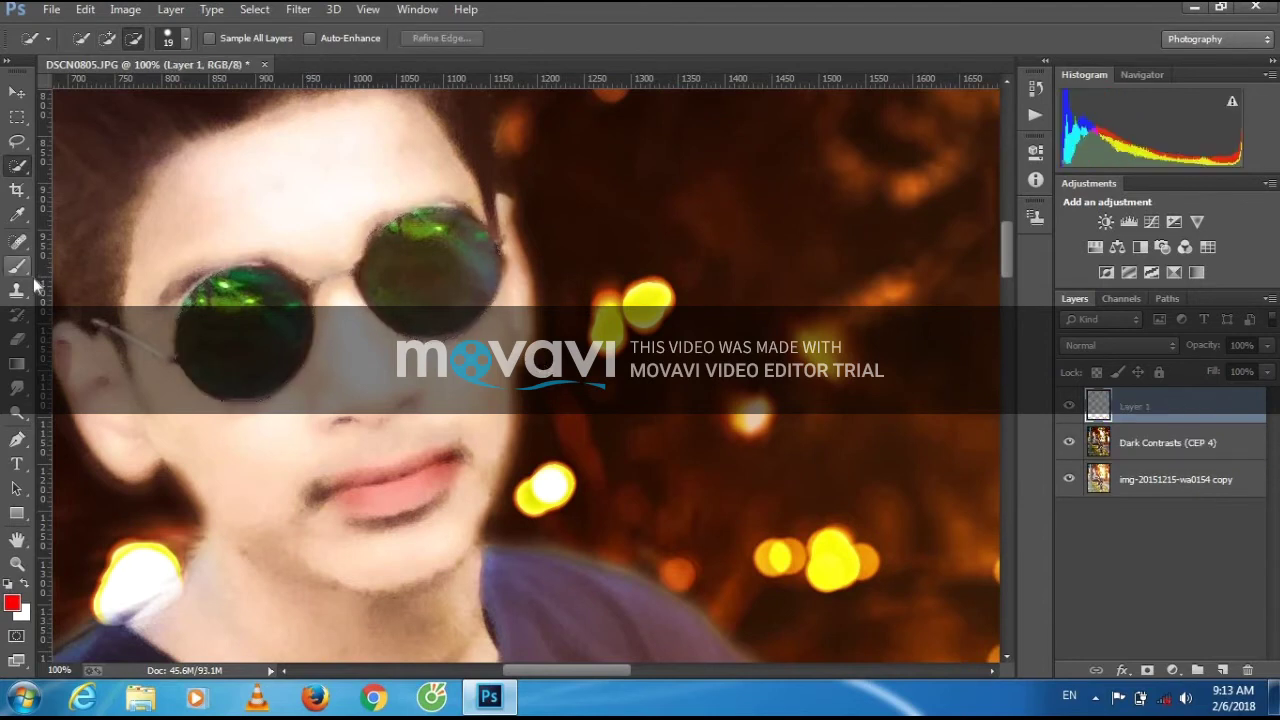
left_click(17, 265)
right_click(234, 332)
key("Return")
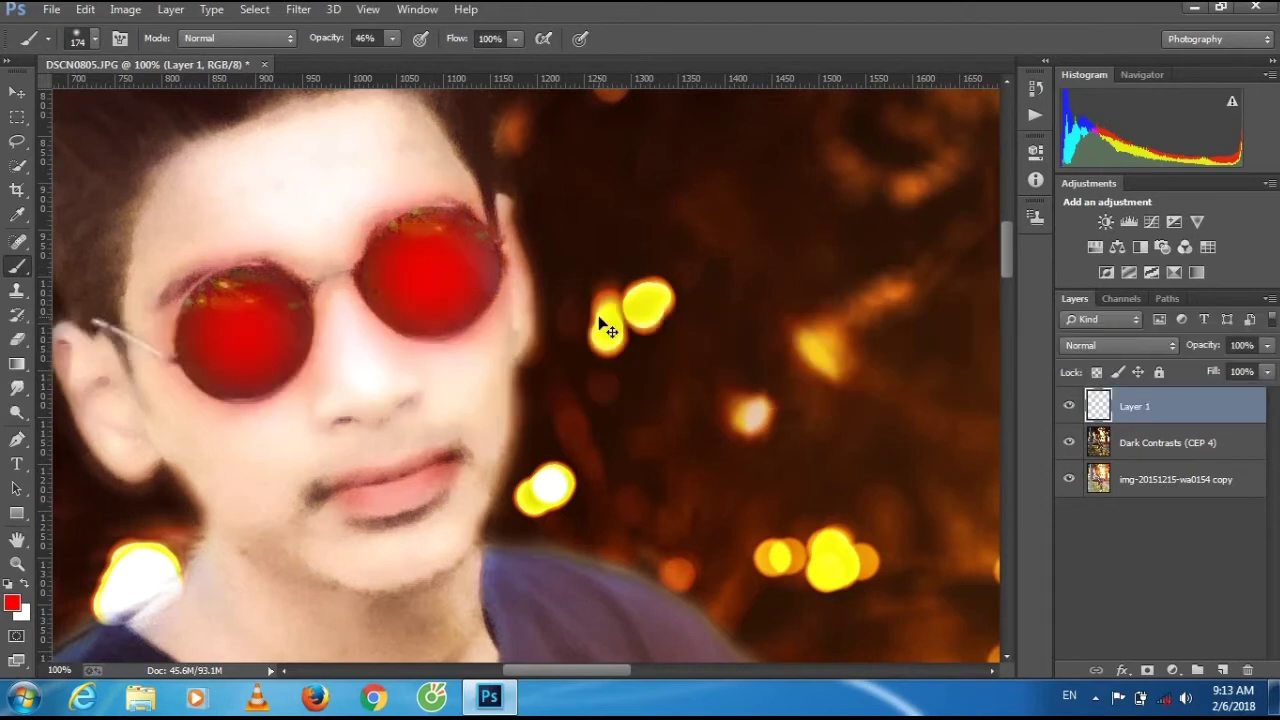
key("ctrl+0")
In Hue/Saturation, raise saturation to +69 and shift the hue of the red lenses.
left_click(125, 9)
left_click(370, 155)
left_click_drag(784, 340, 848, 340)
mouse_move(784, 296)
left_mouse_down()
mouse_move(760, 300)
mouse_move(820, 300)
mouse_move(697, 296)
left_mouse_up()
Set Layer 1 opacity to 62% and shift the lenses' hue from cyan to yellow.
left_click(990, 205)
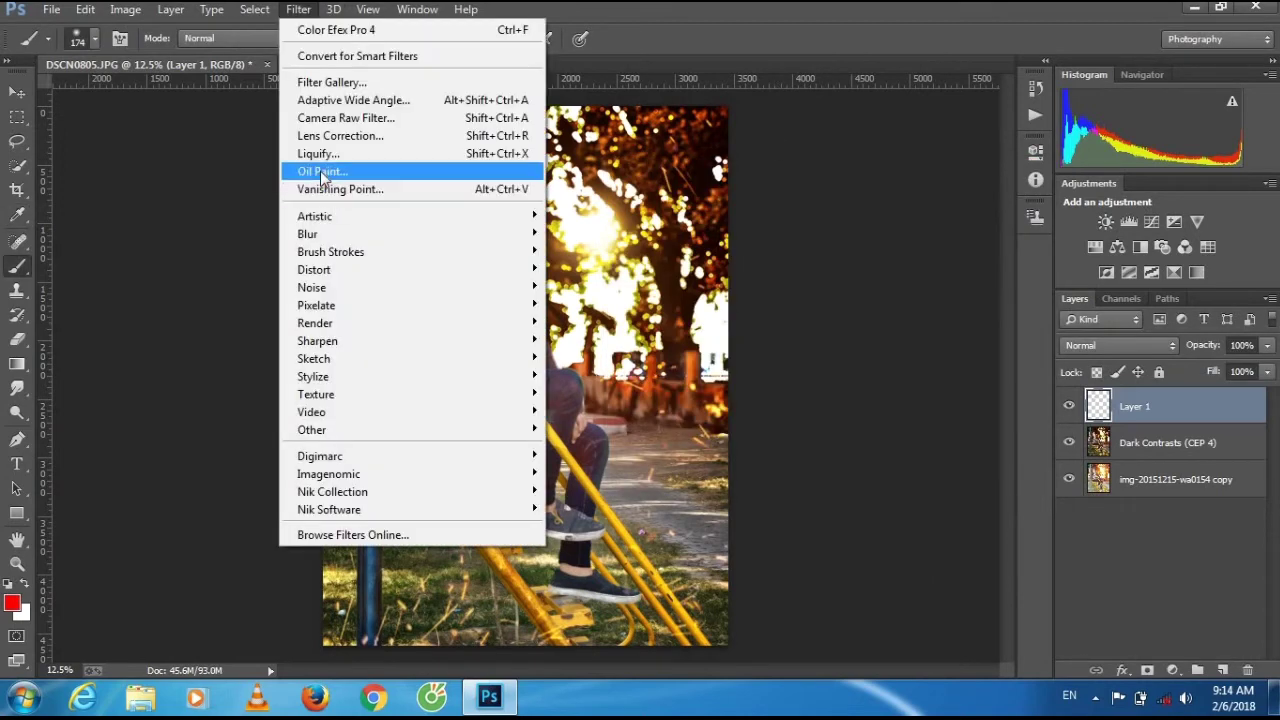
left_click(1267, 345)
left_click_drag(1268, 367, 1232, 367)
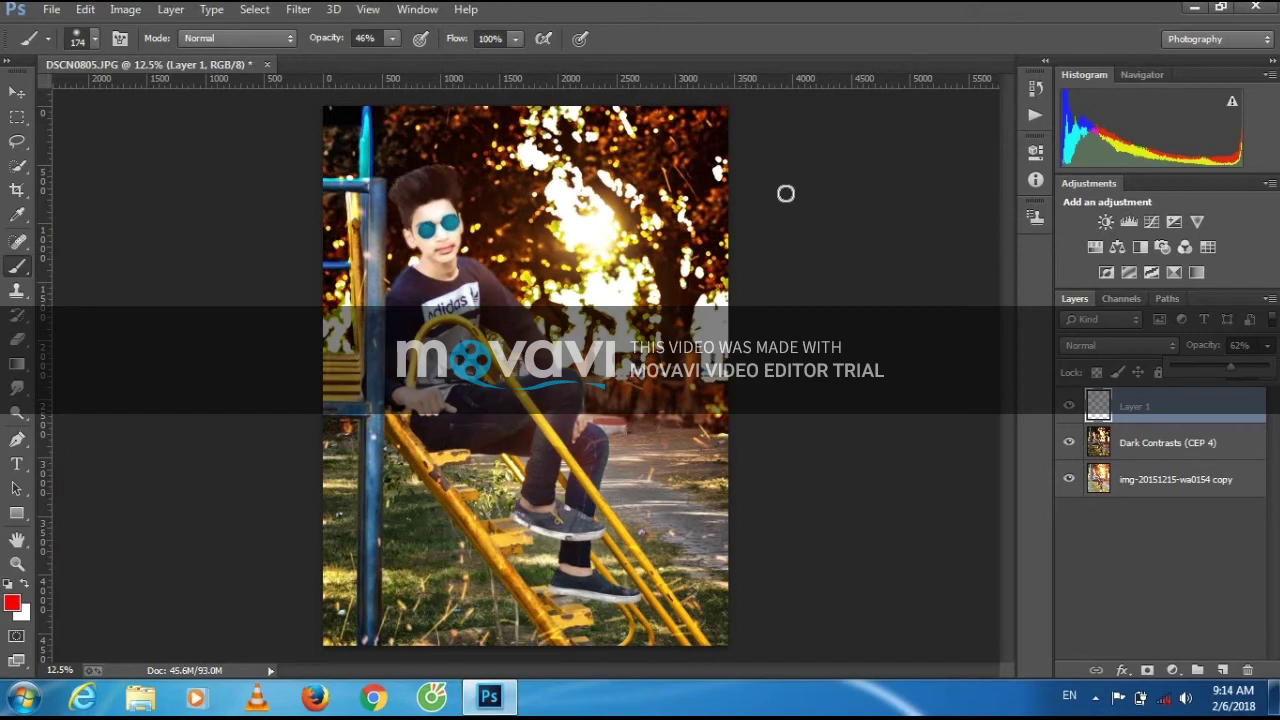
left_click(125, 9)
left_click(457, 154)
left_click_drag(784, 297, 706, 297)
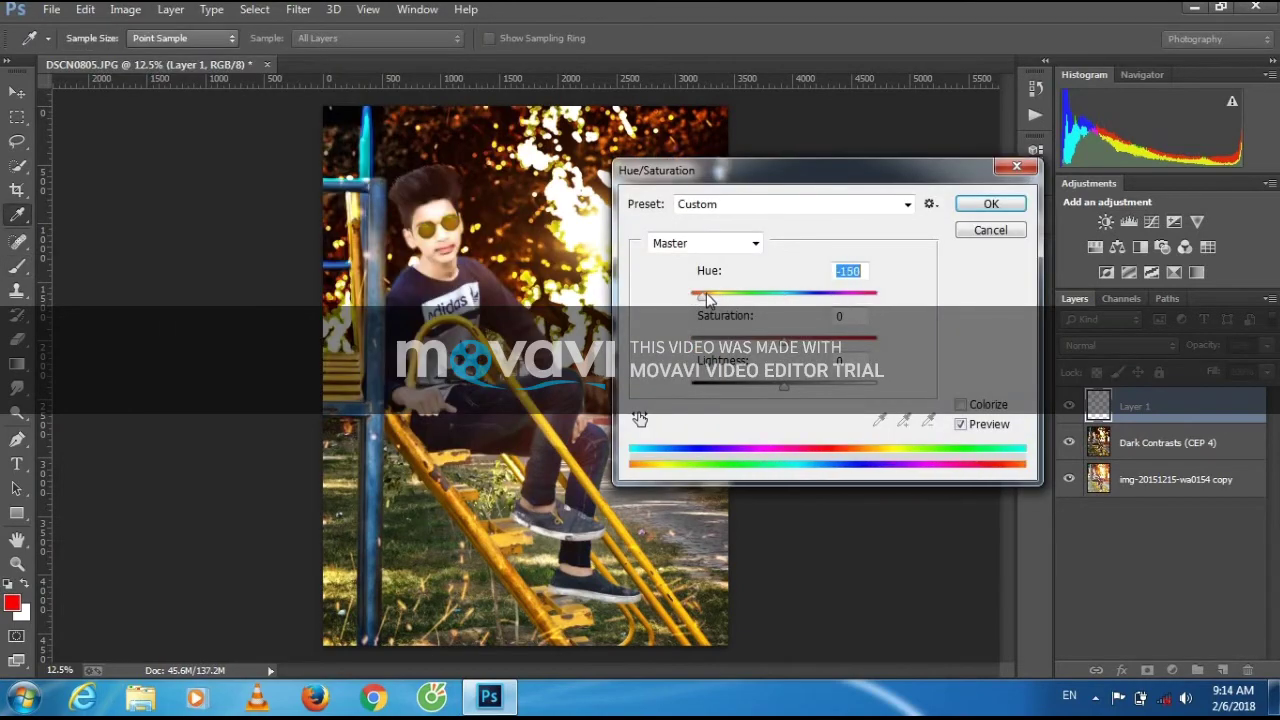
left_click(982, 206)
Apply an Oil Paint filter to the sunglass lens layer.
left_click(297, 9)
left_click(330, 150)
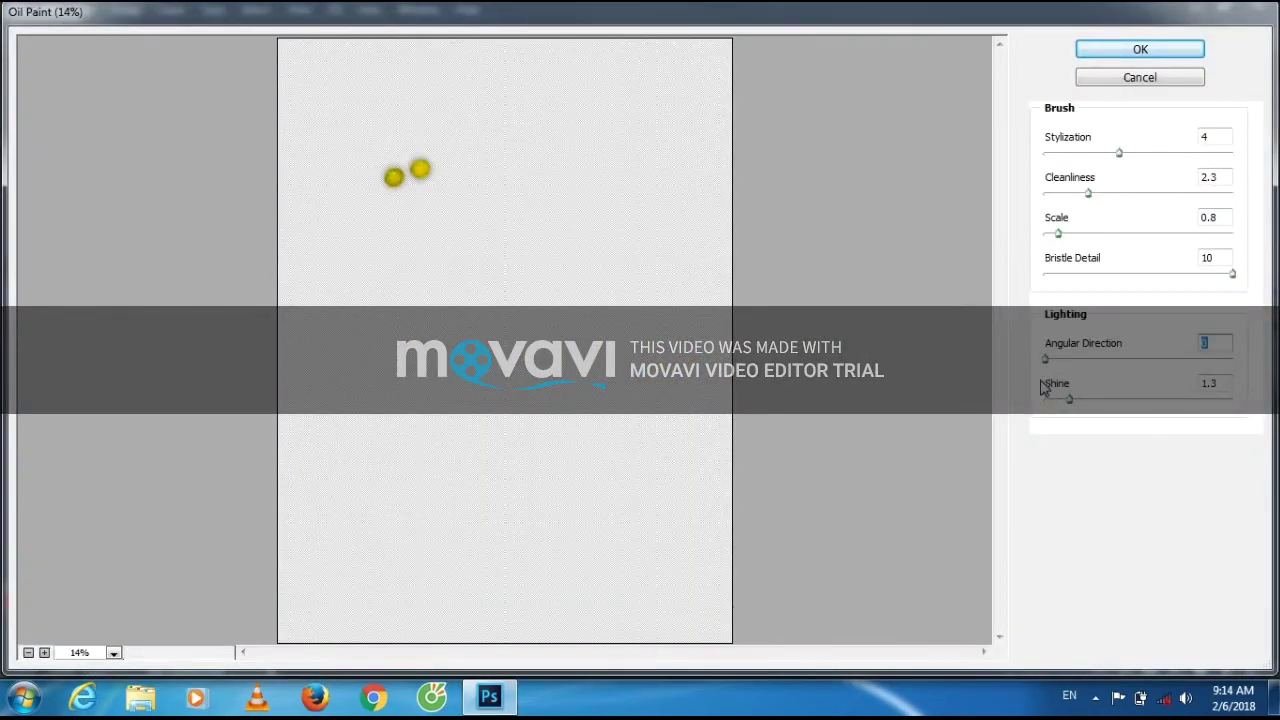
left_click(1140, 49)
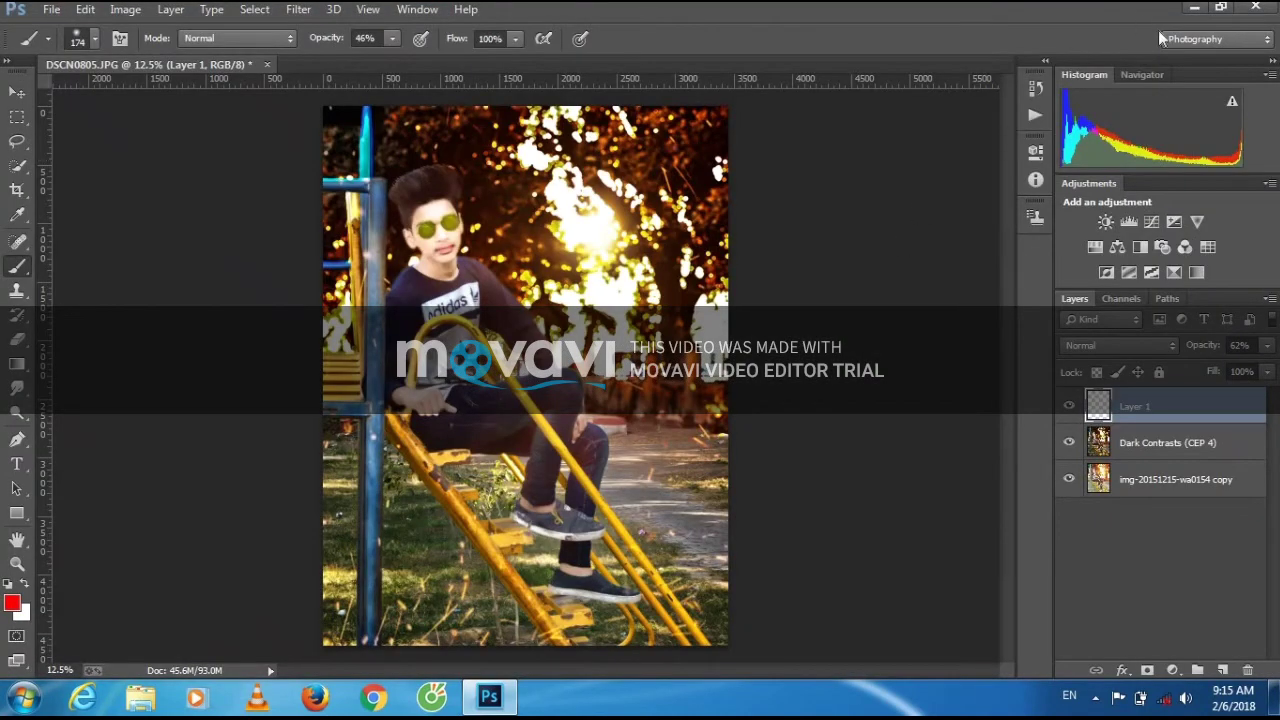
left_click(1096, 702)
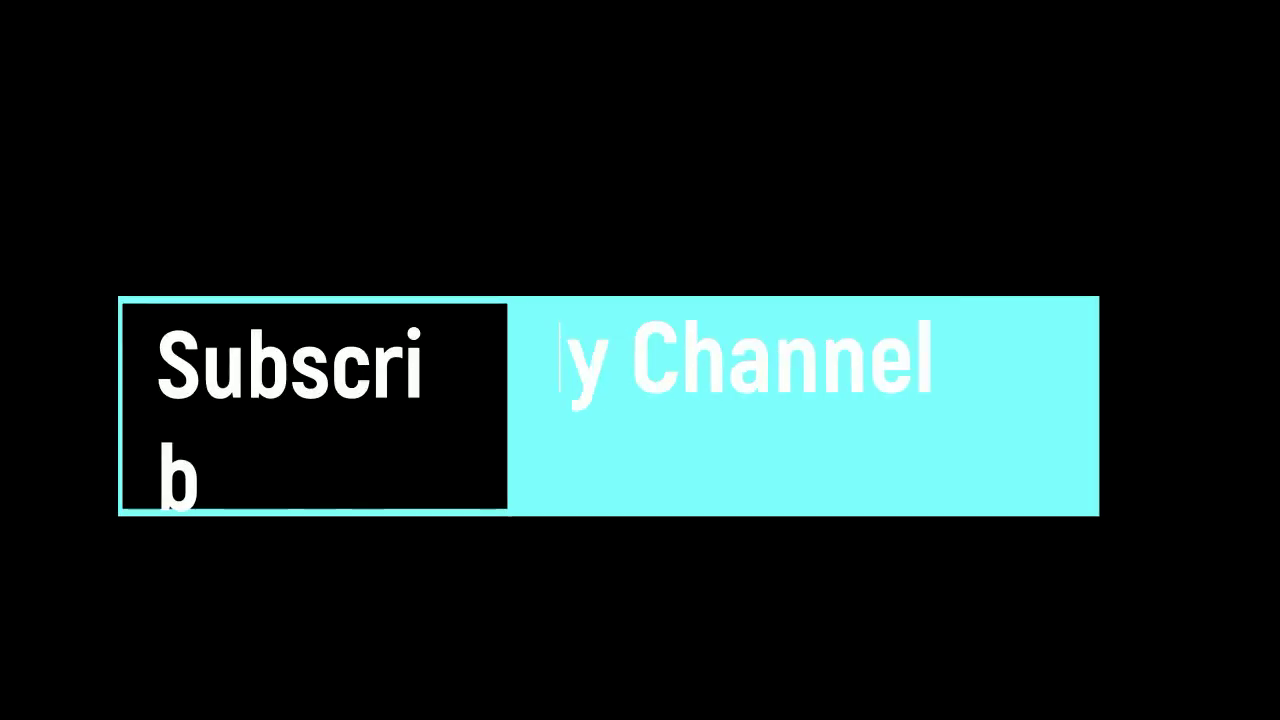